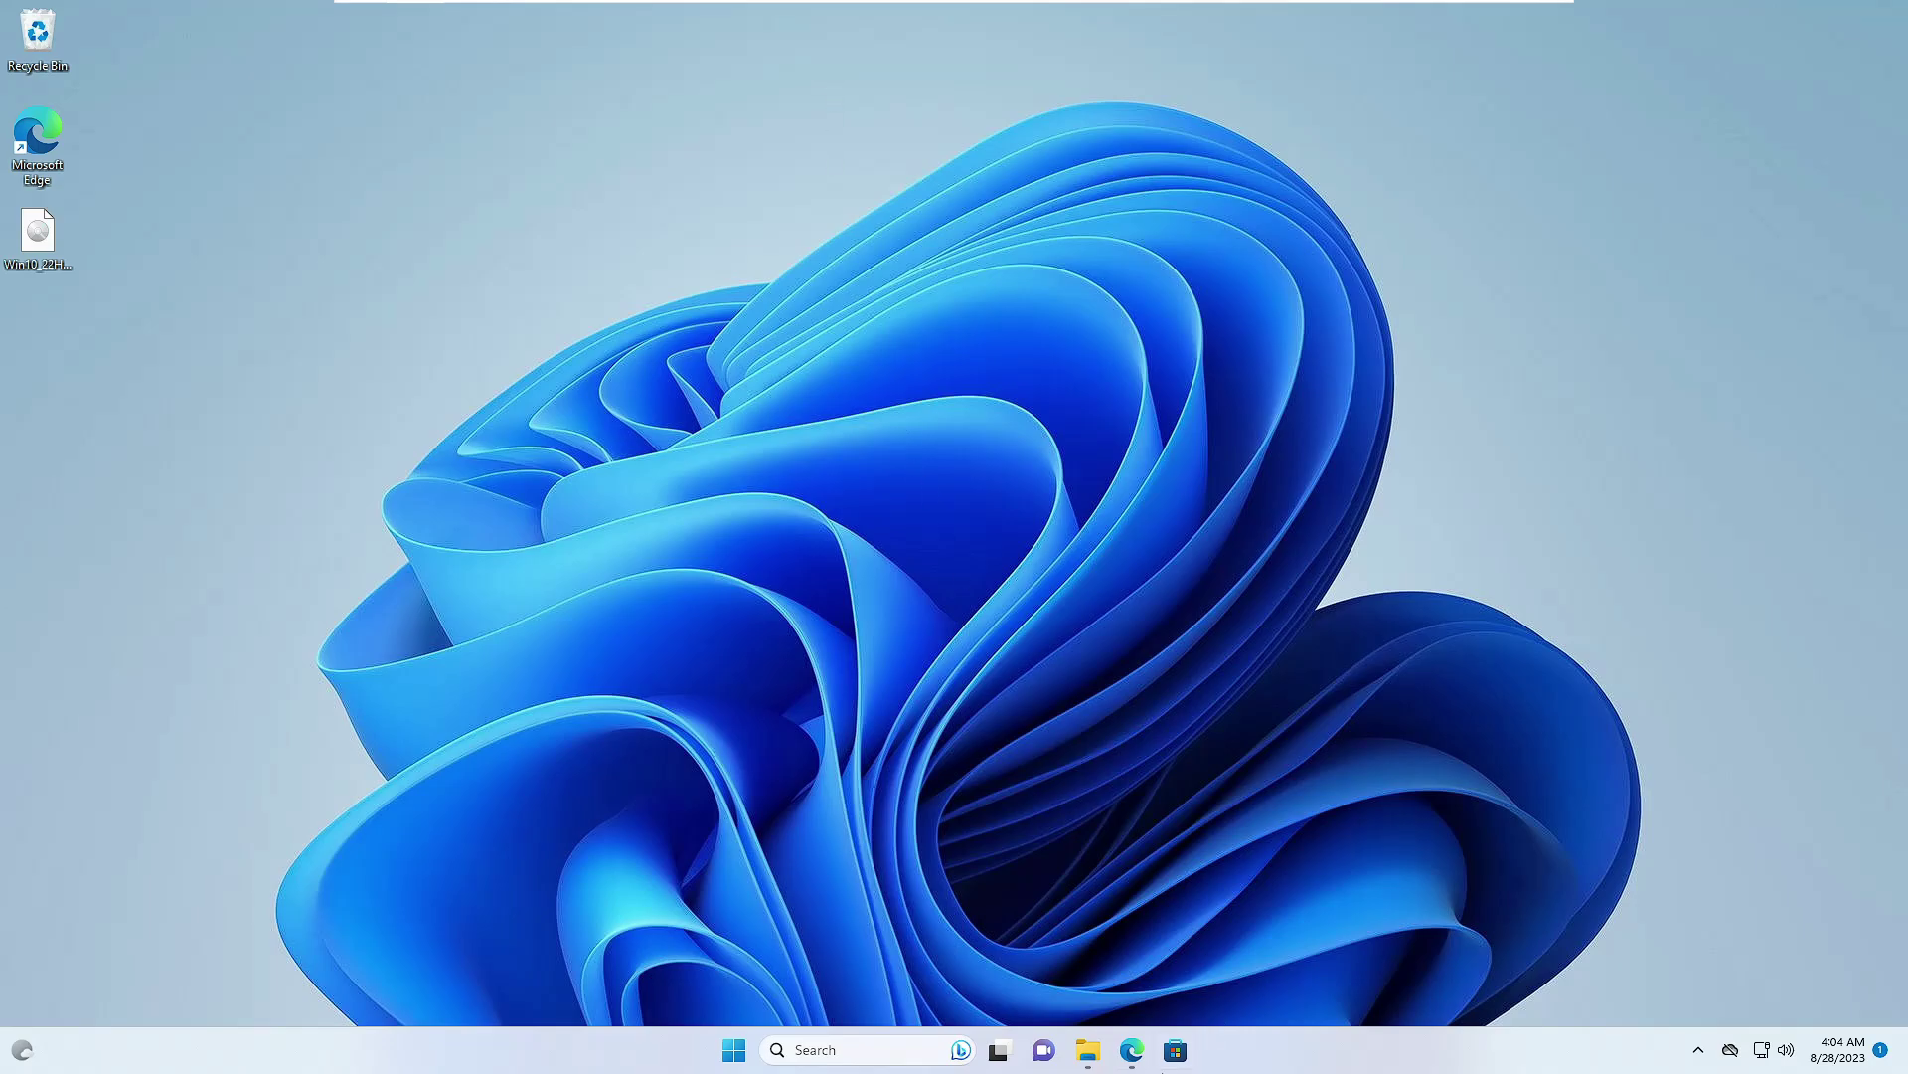
Switch to Microsoft Edge and look over Microsoft's Windows 11 and Windows 10 download pages
click(1133, 1050)
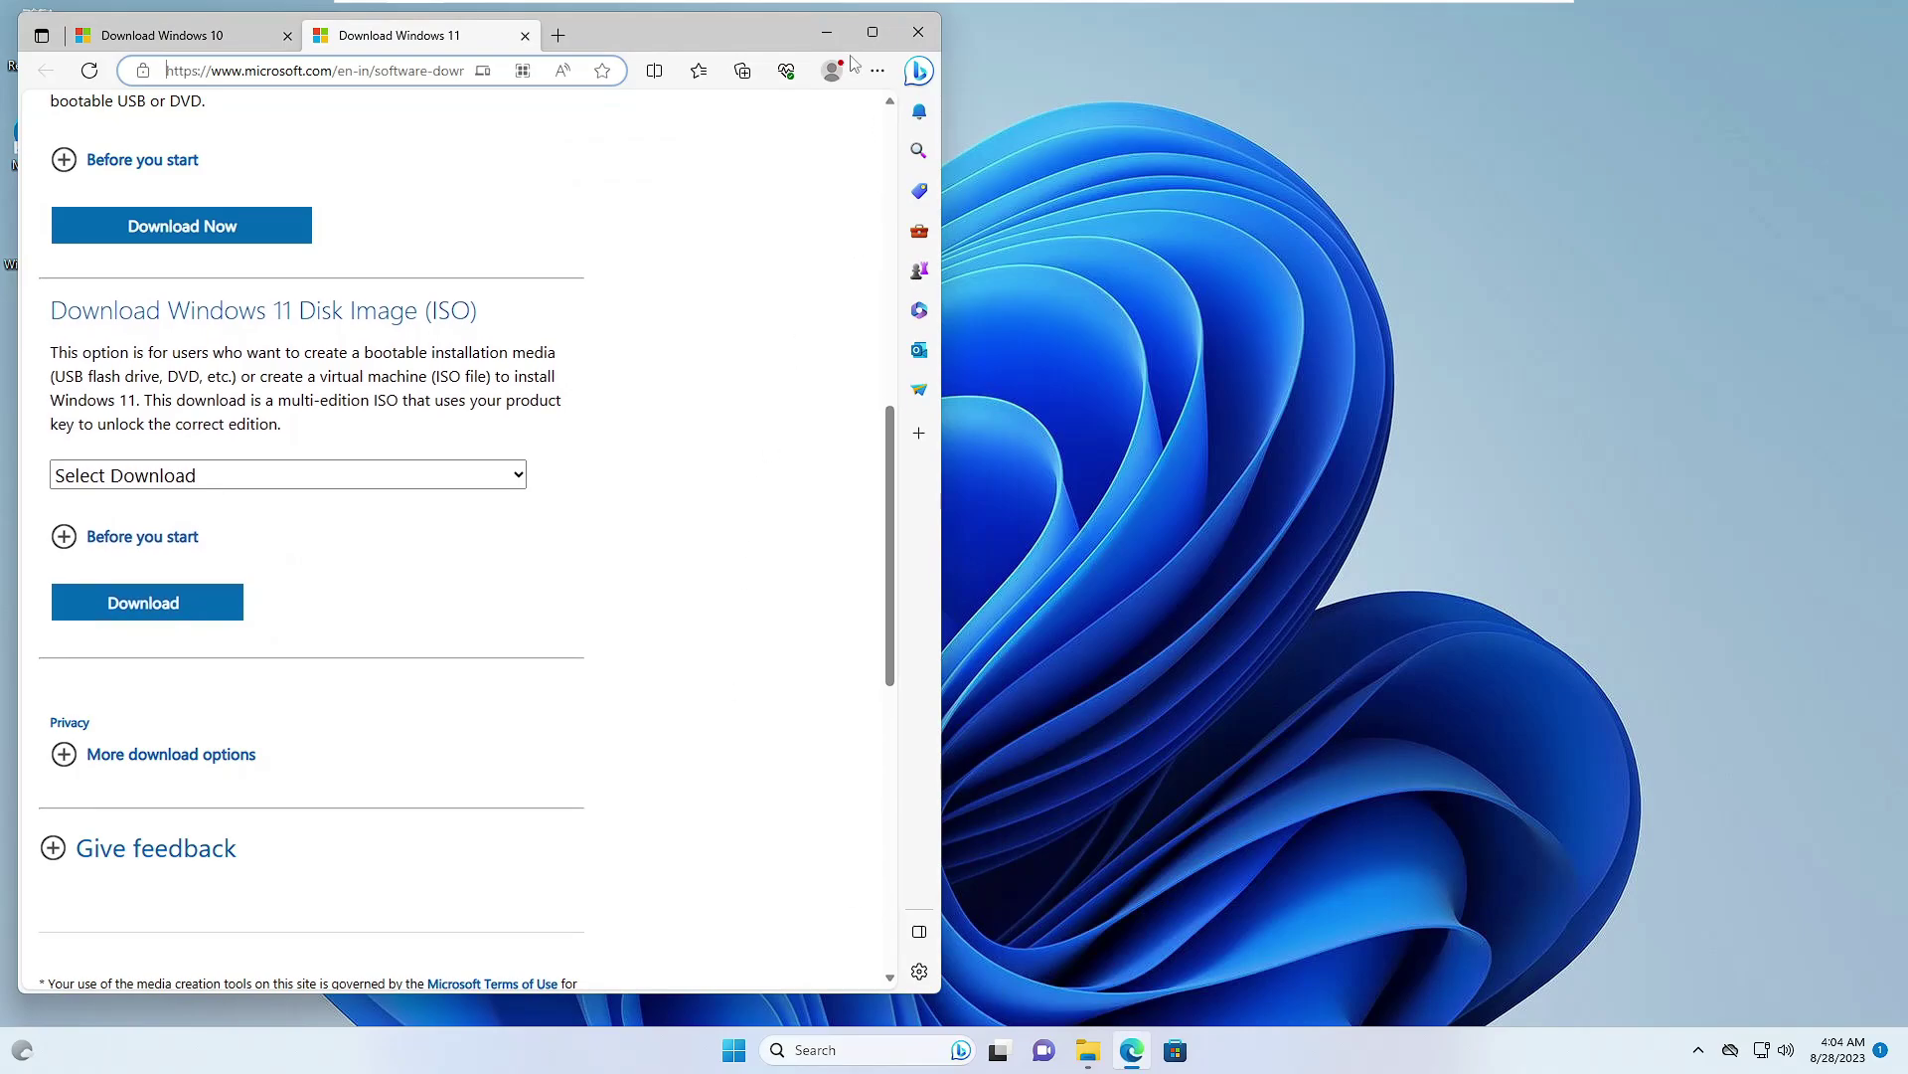
click(873, 32)
scroll(516, 542, down, 2)
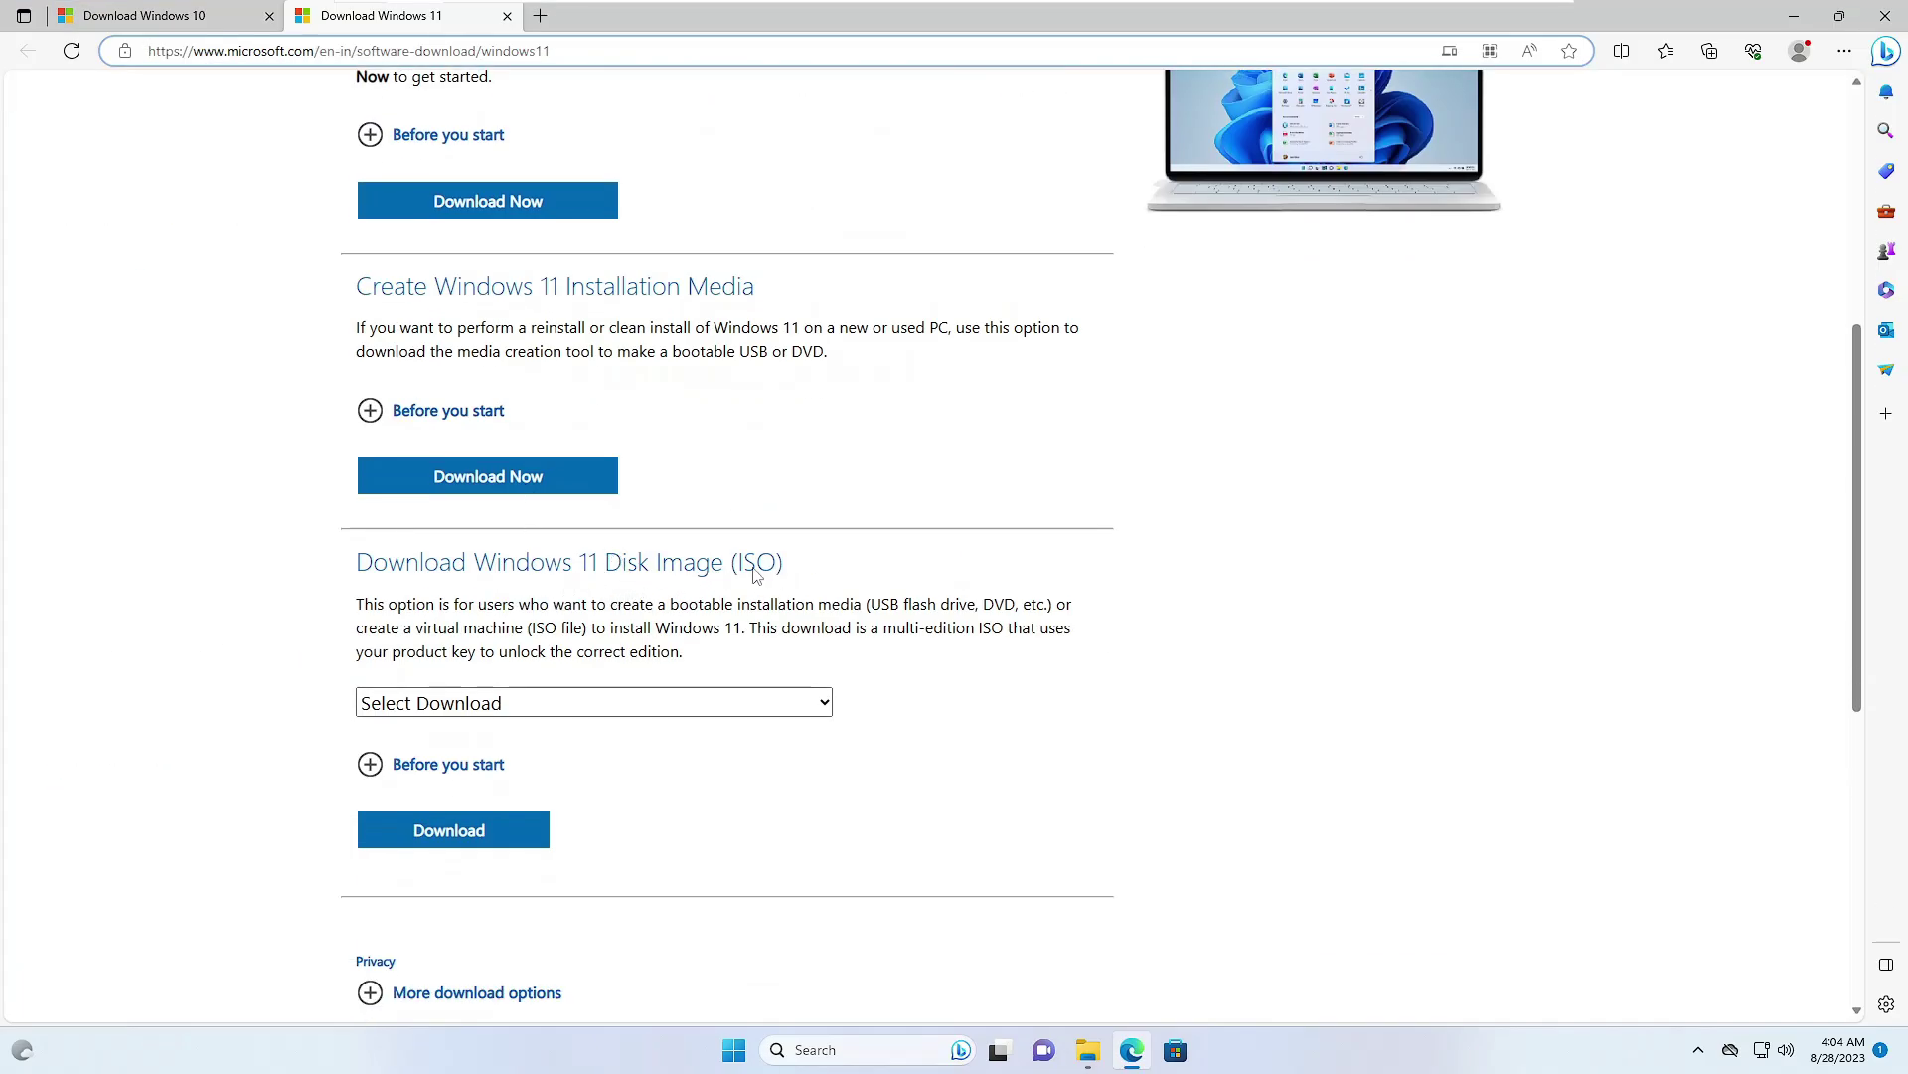
click(127, 10)
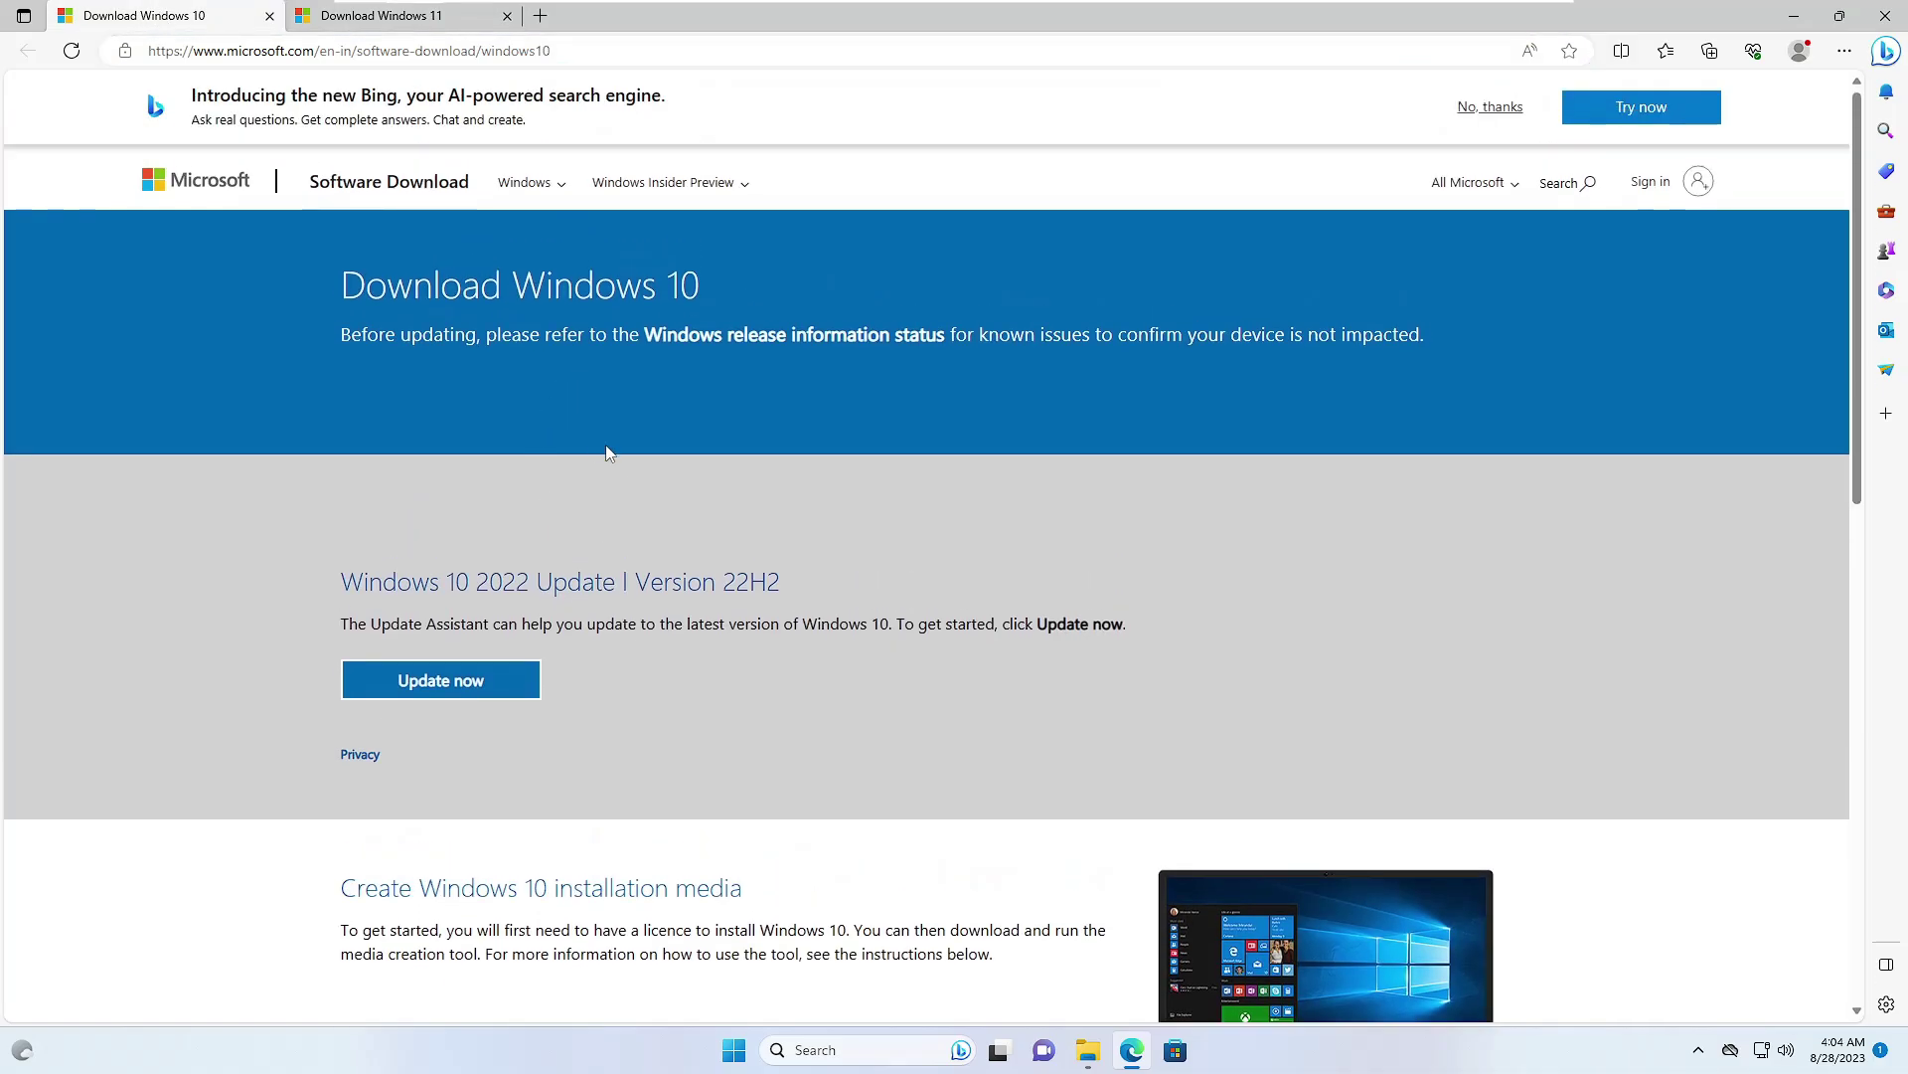
click(1794, 16)
Mount the Win10_22H2_English_x64v1 disk image from the desktop and view its drive under This PC
drag(38, 239, 135, 268)
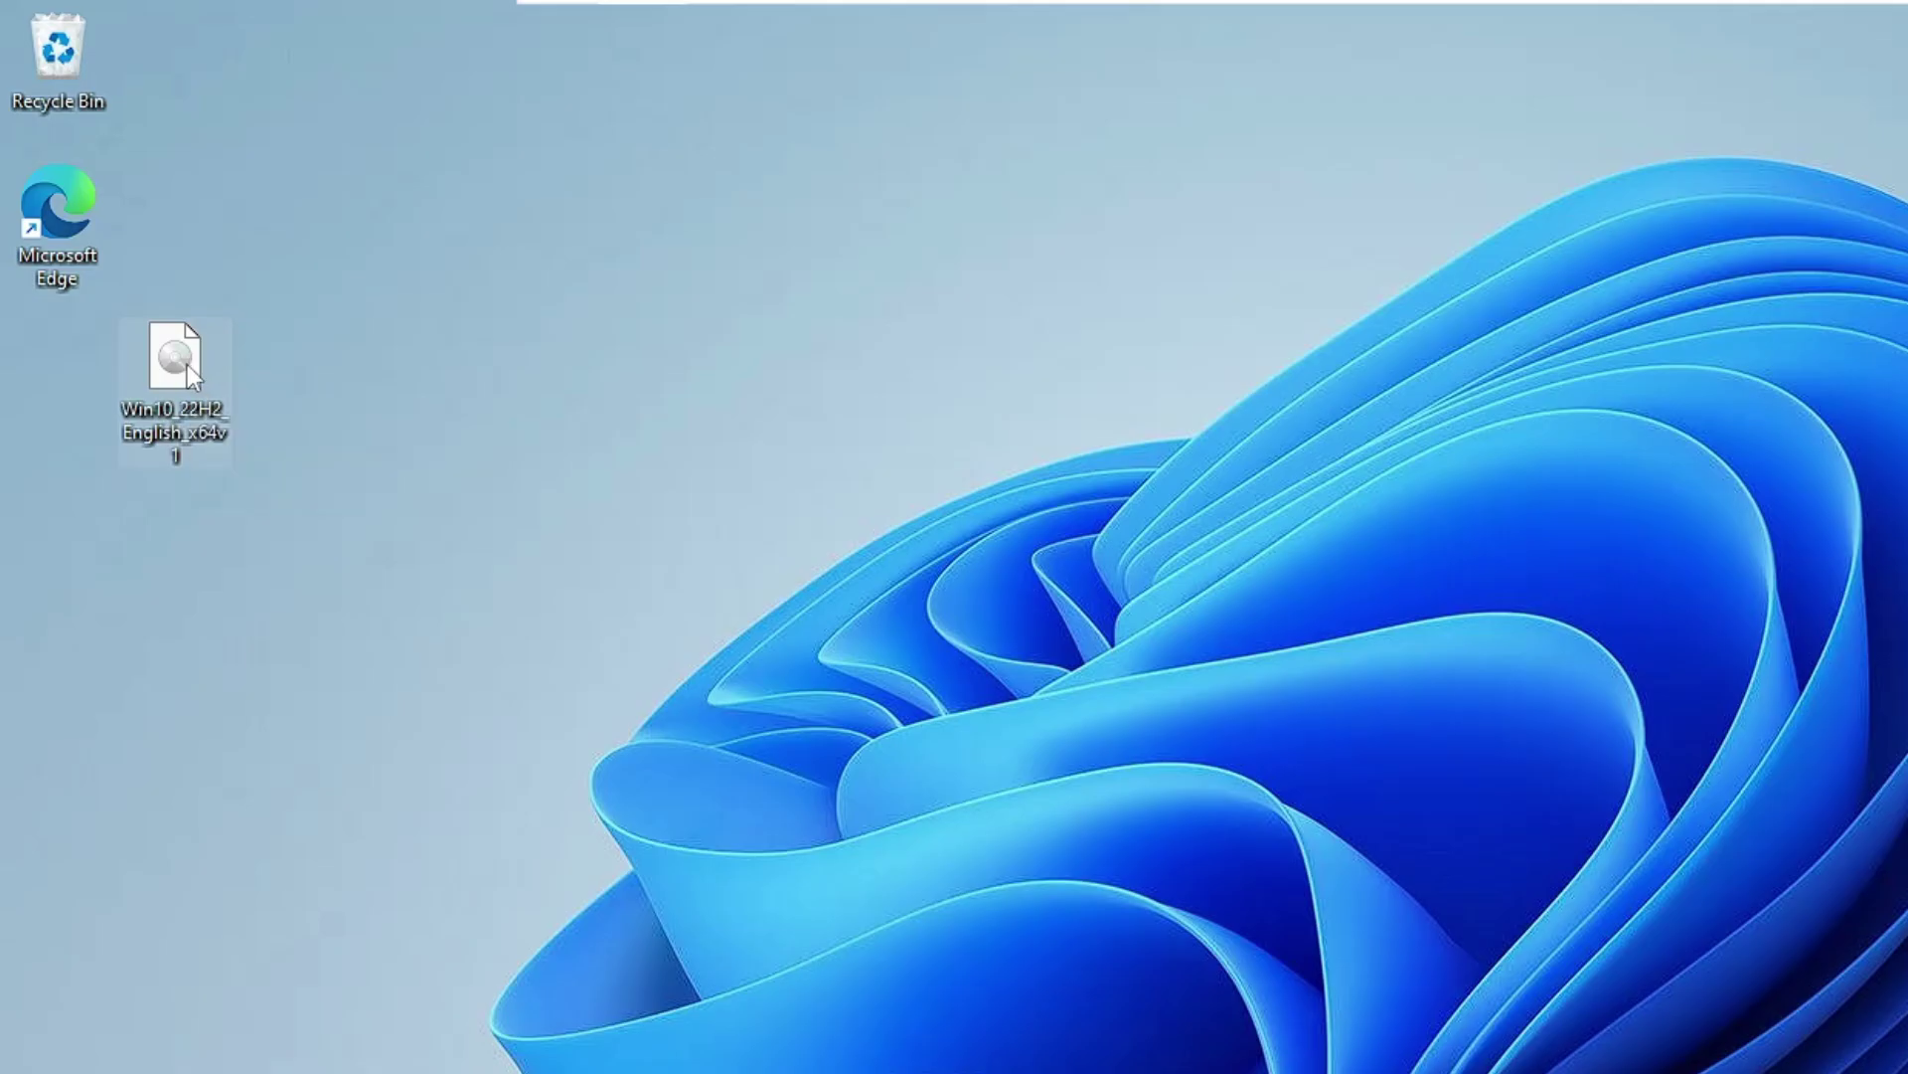
right_click(187, 366)
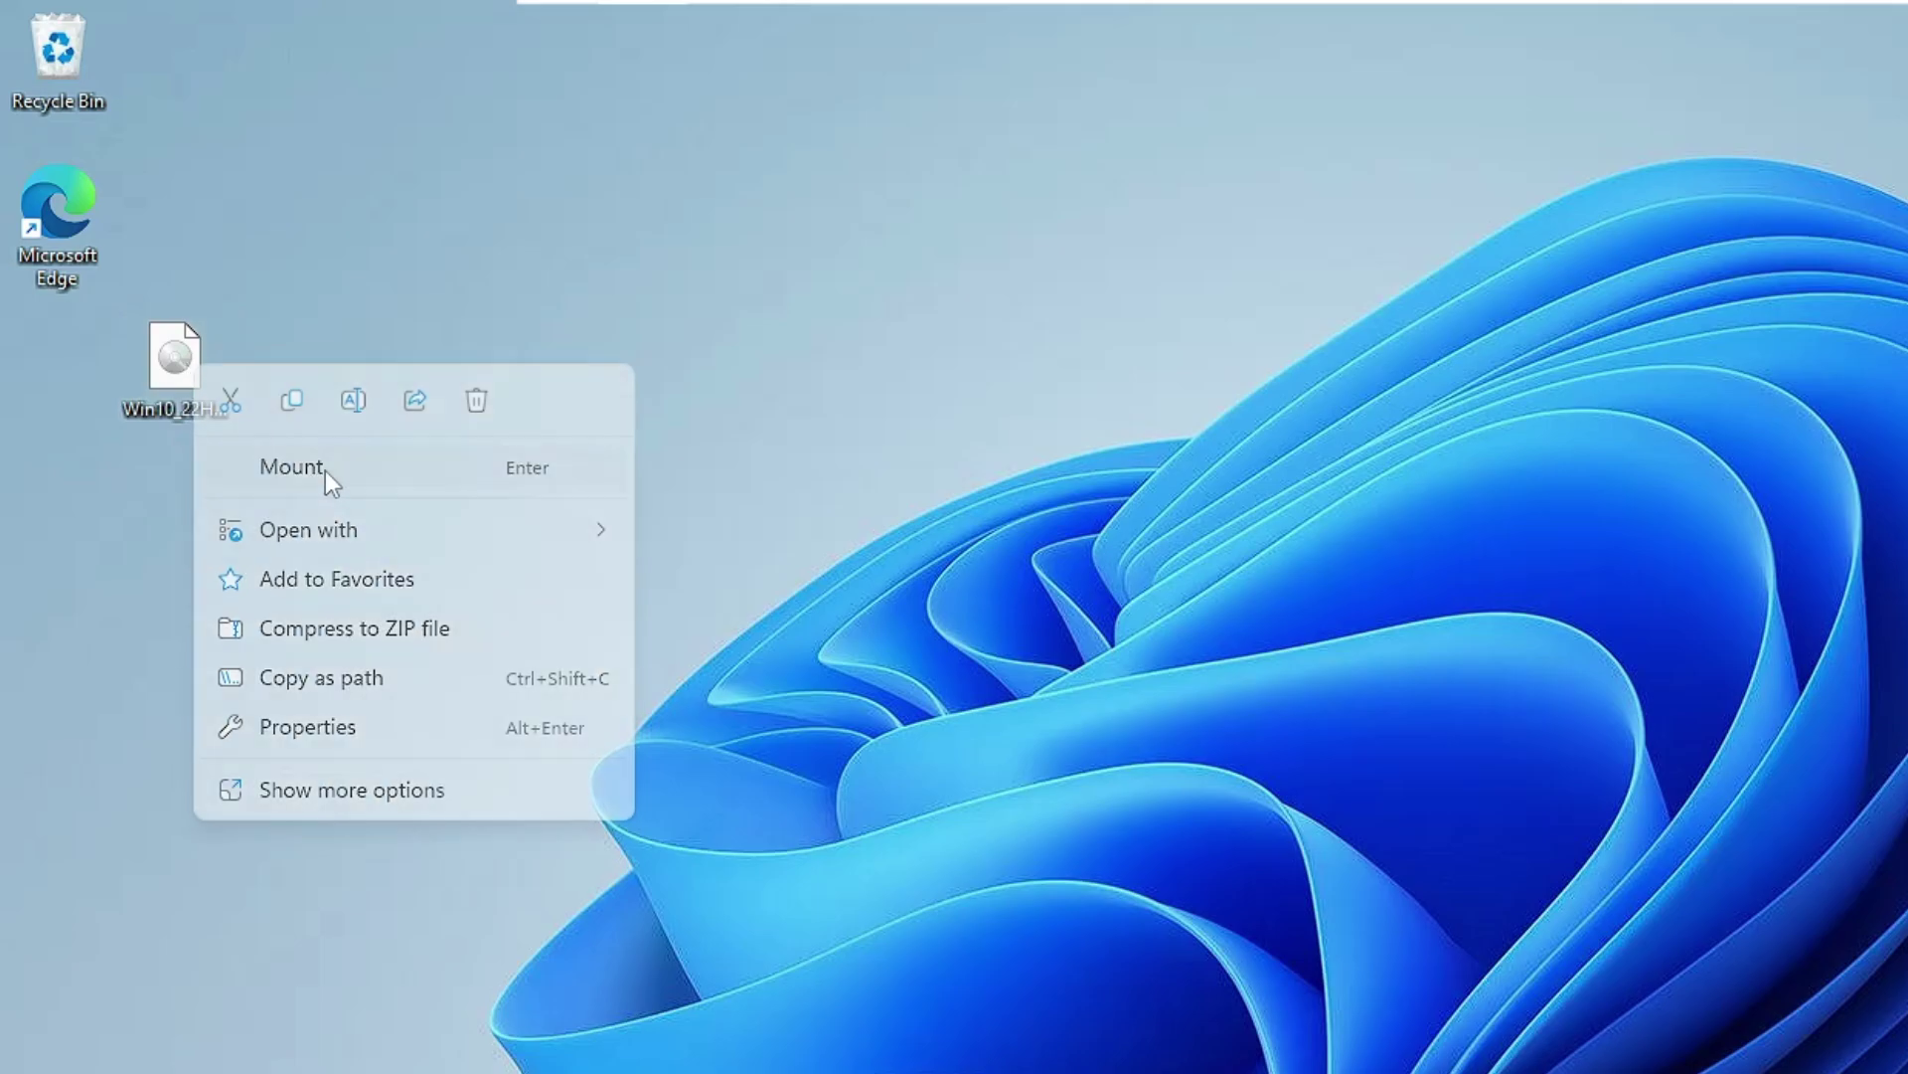
click(324, 470)
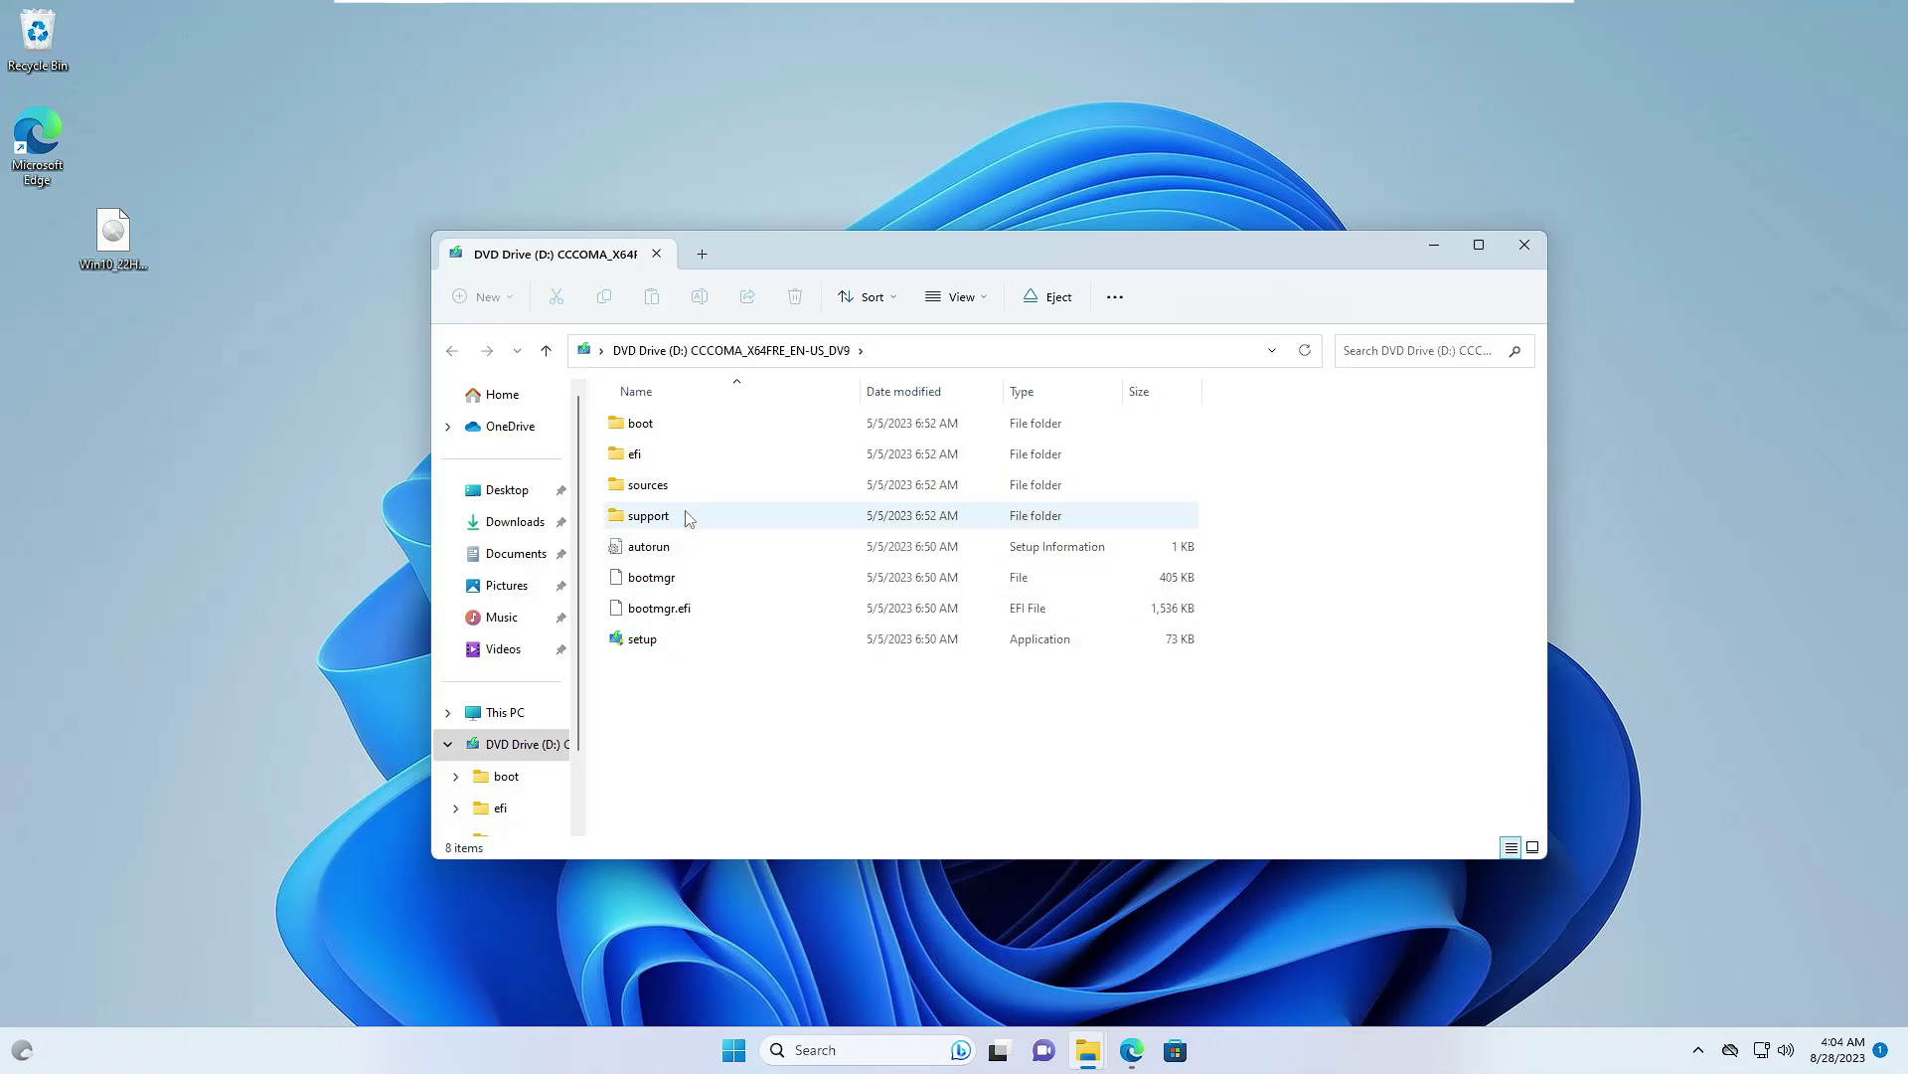
key(alt+Up)
click(1435, 247)
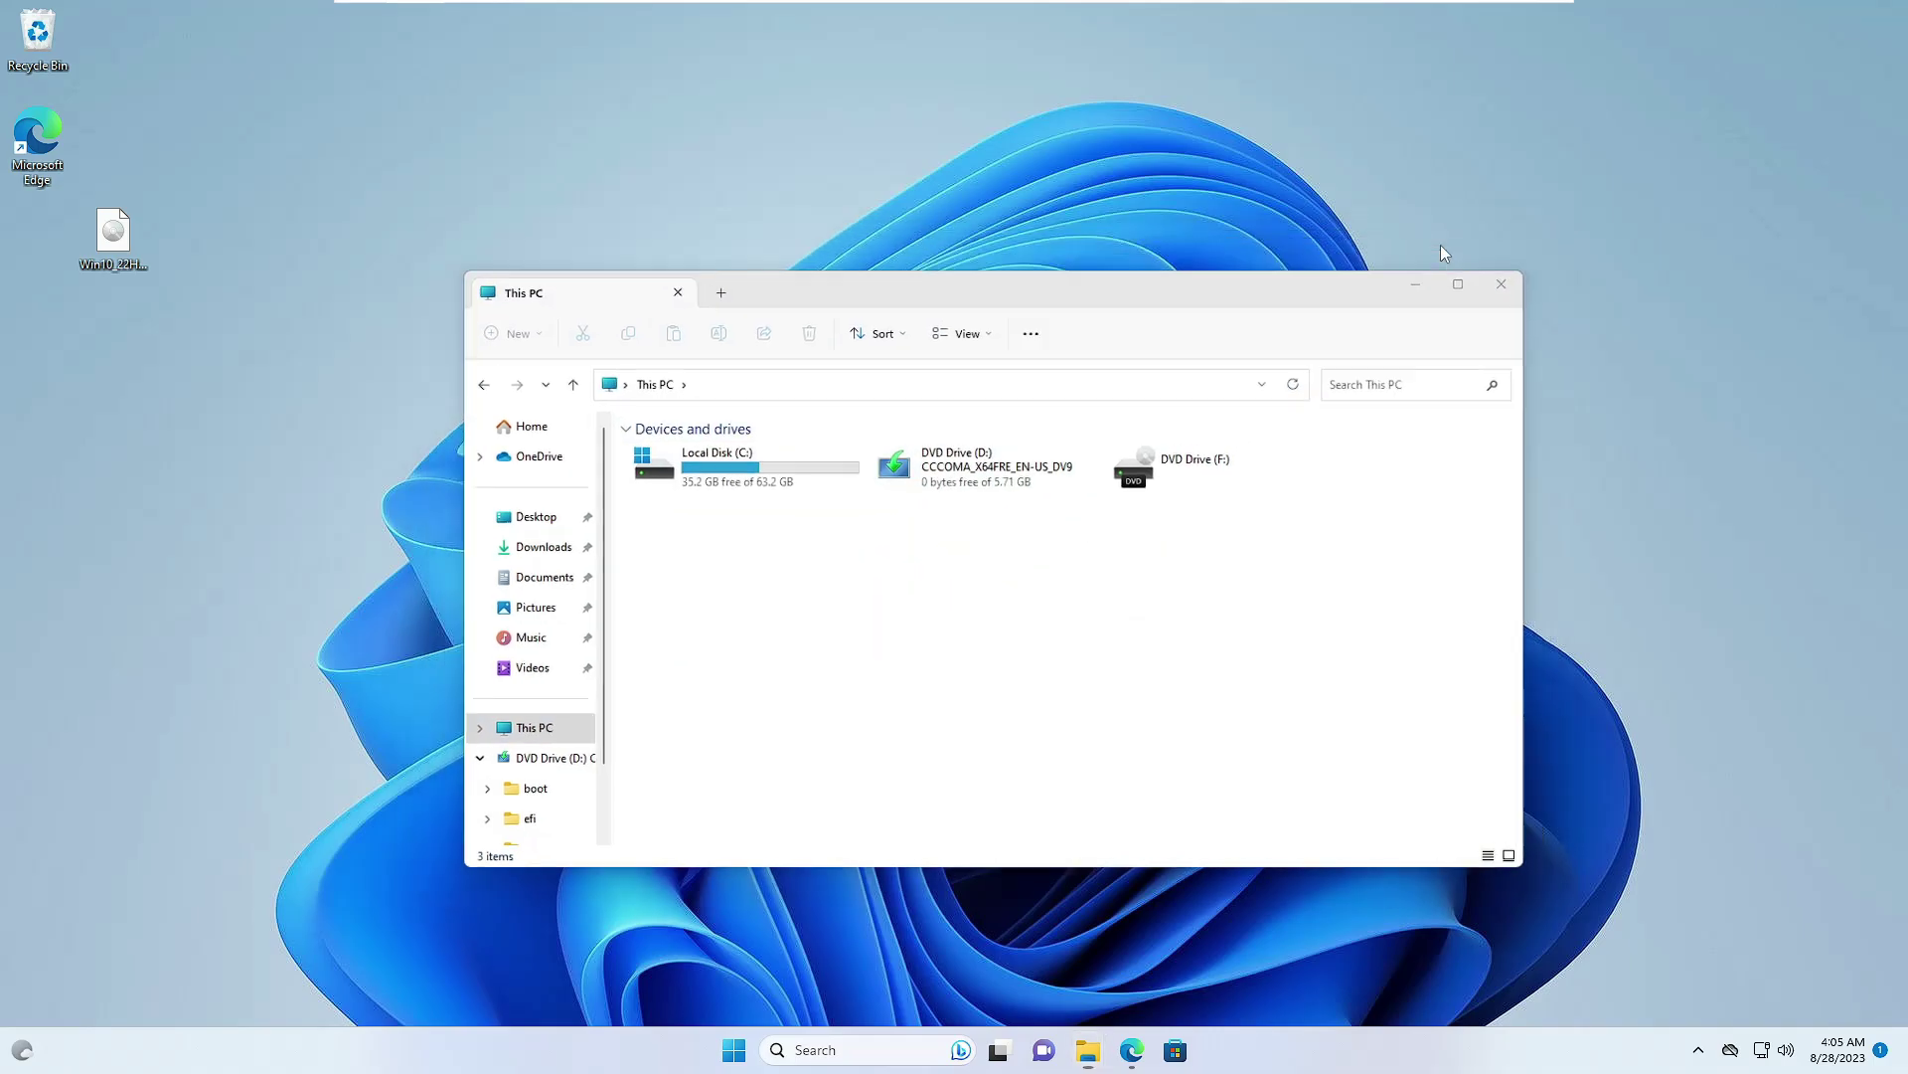
Switch to Disk Management and start creating a new virtual hard disk
right_click(737, 1051)
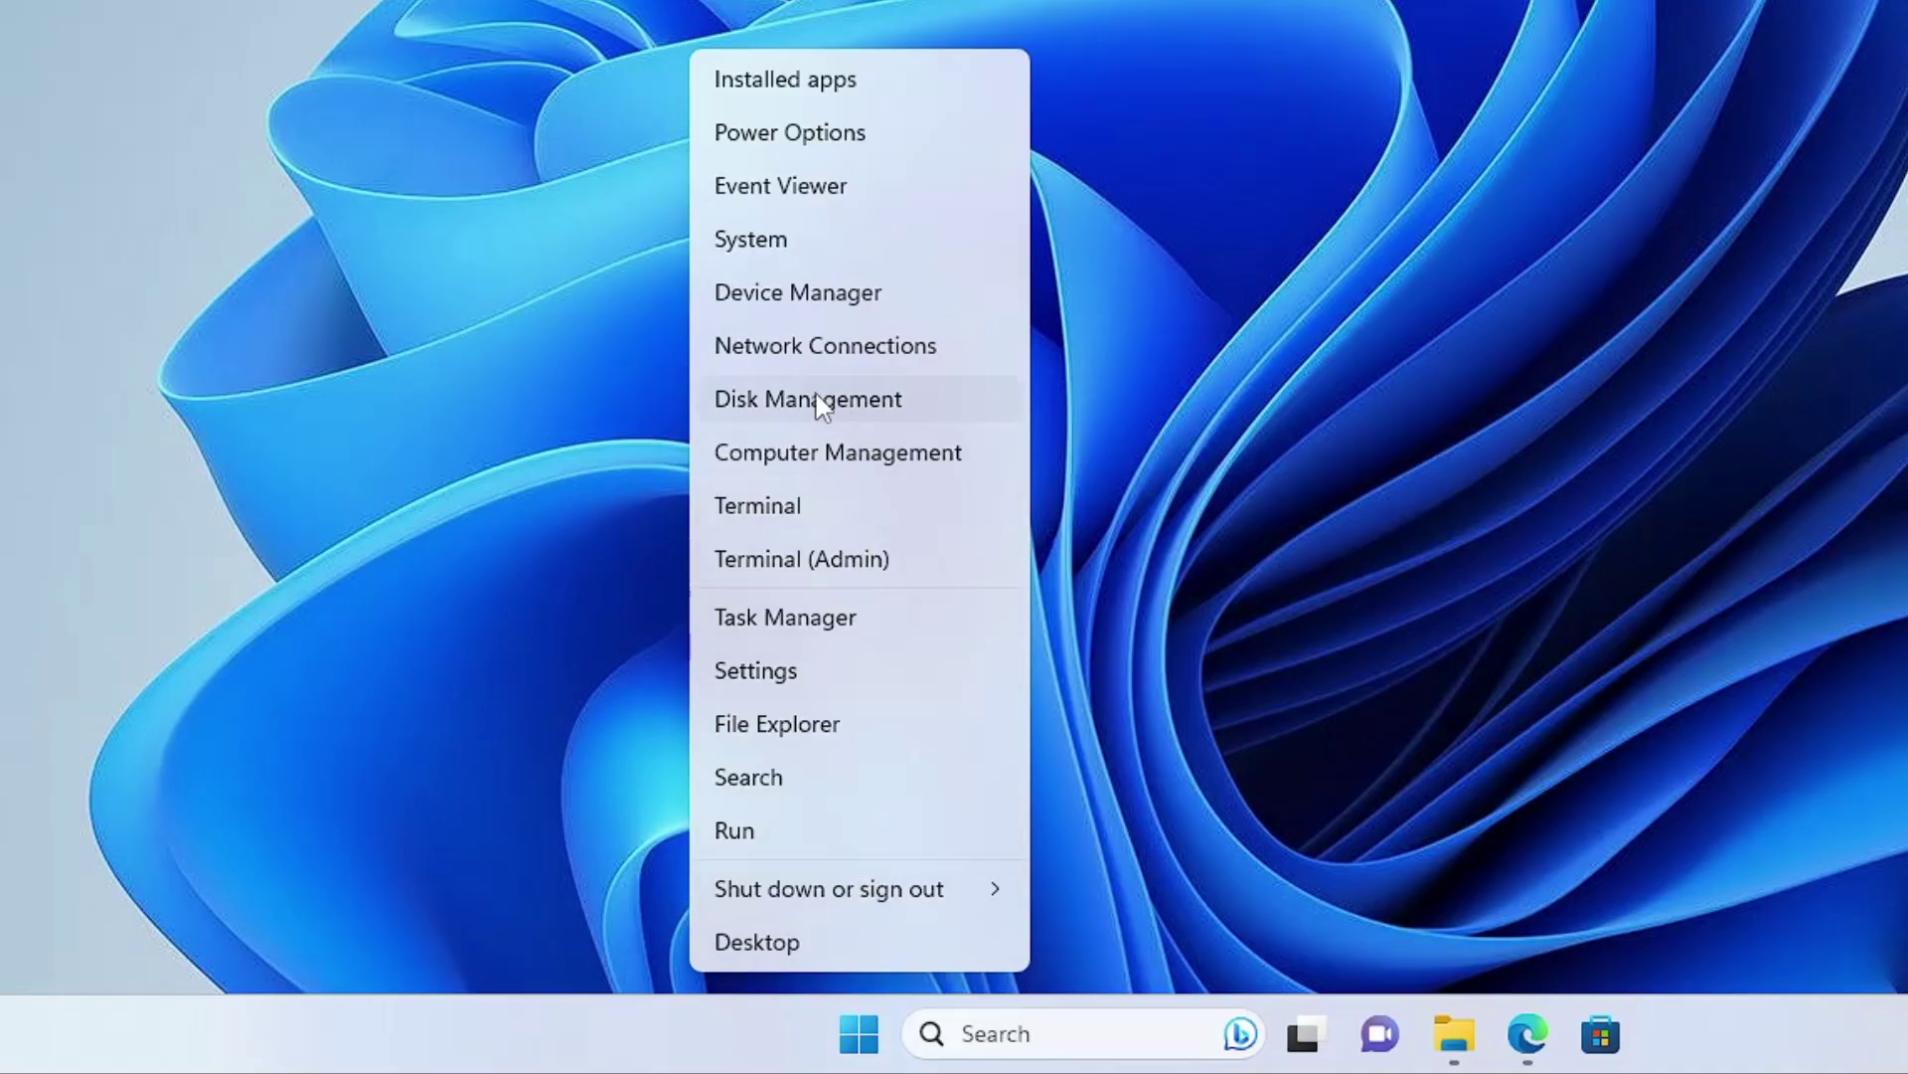
click(840, 403)
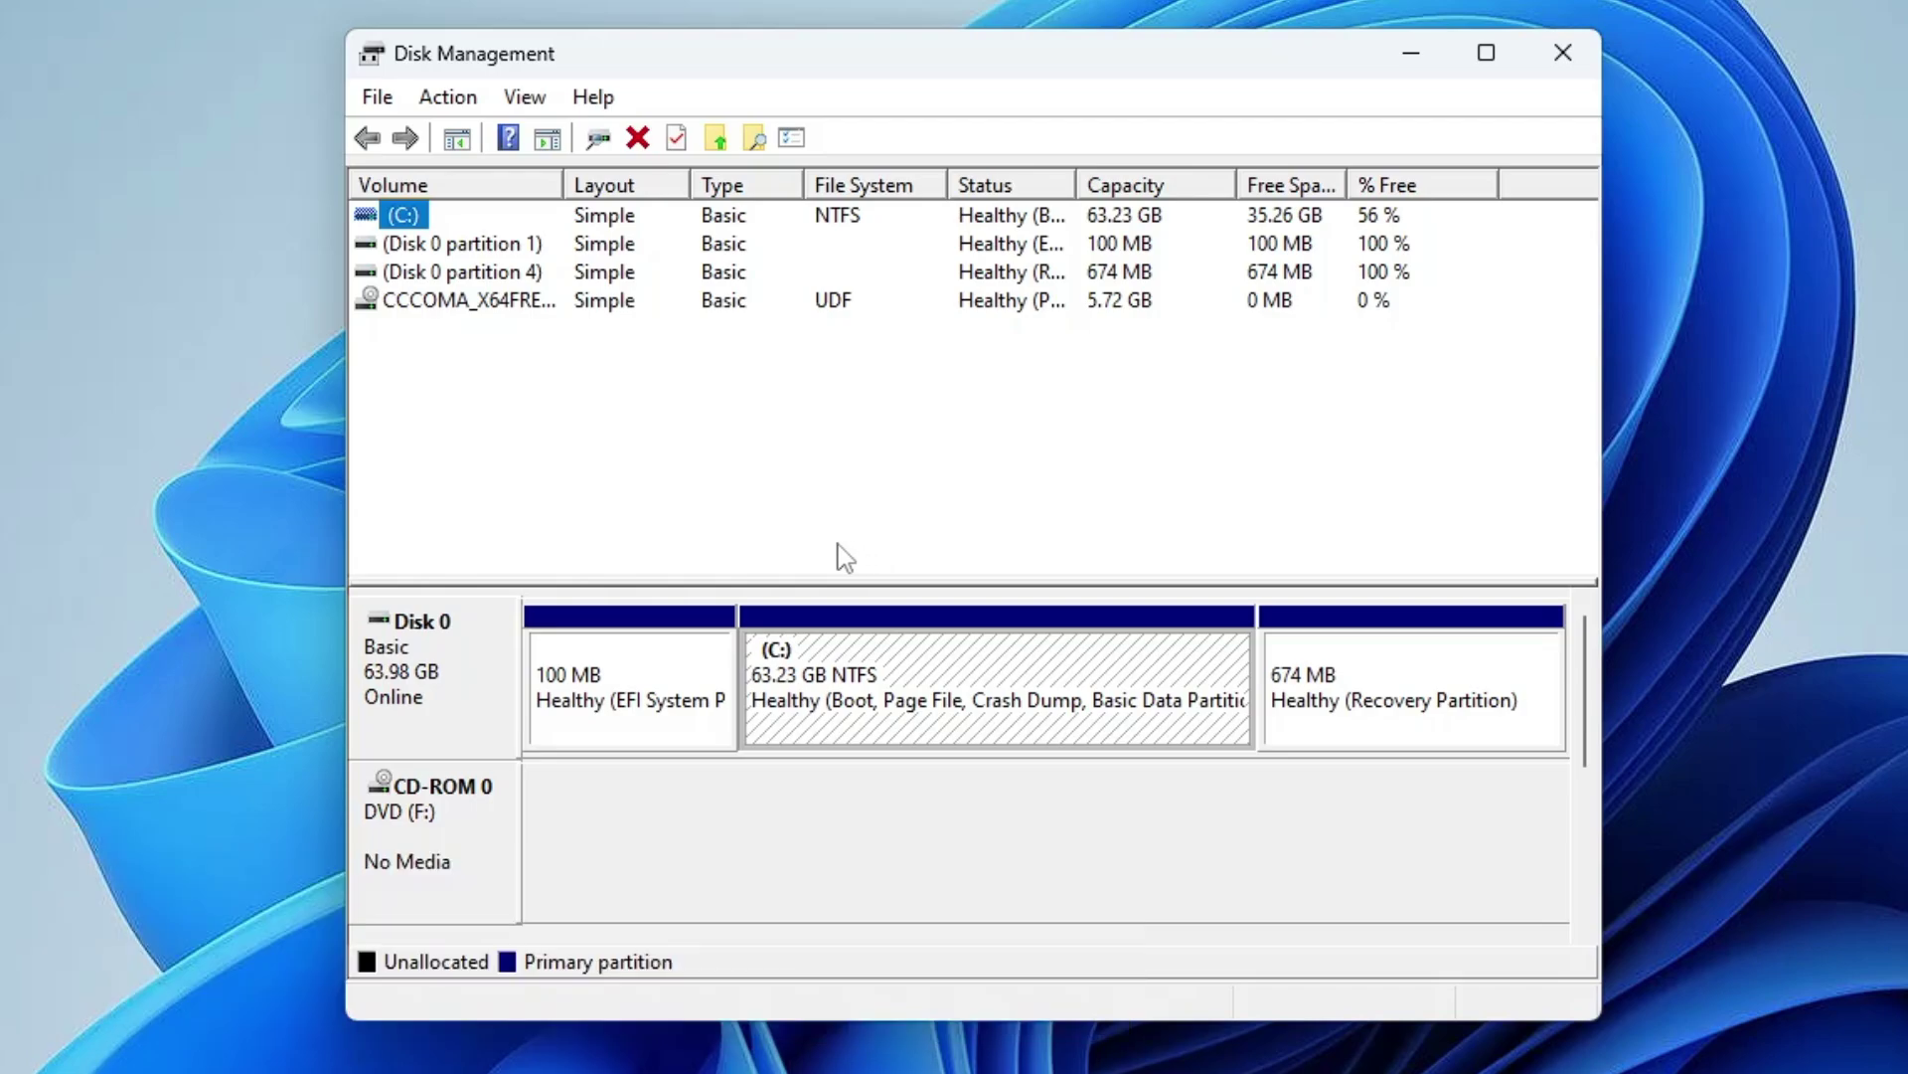
click(449, 99)
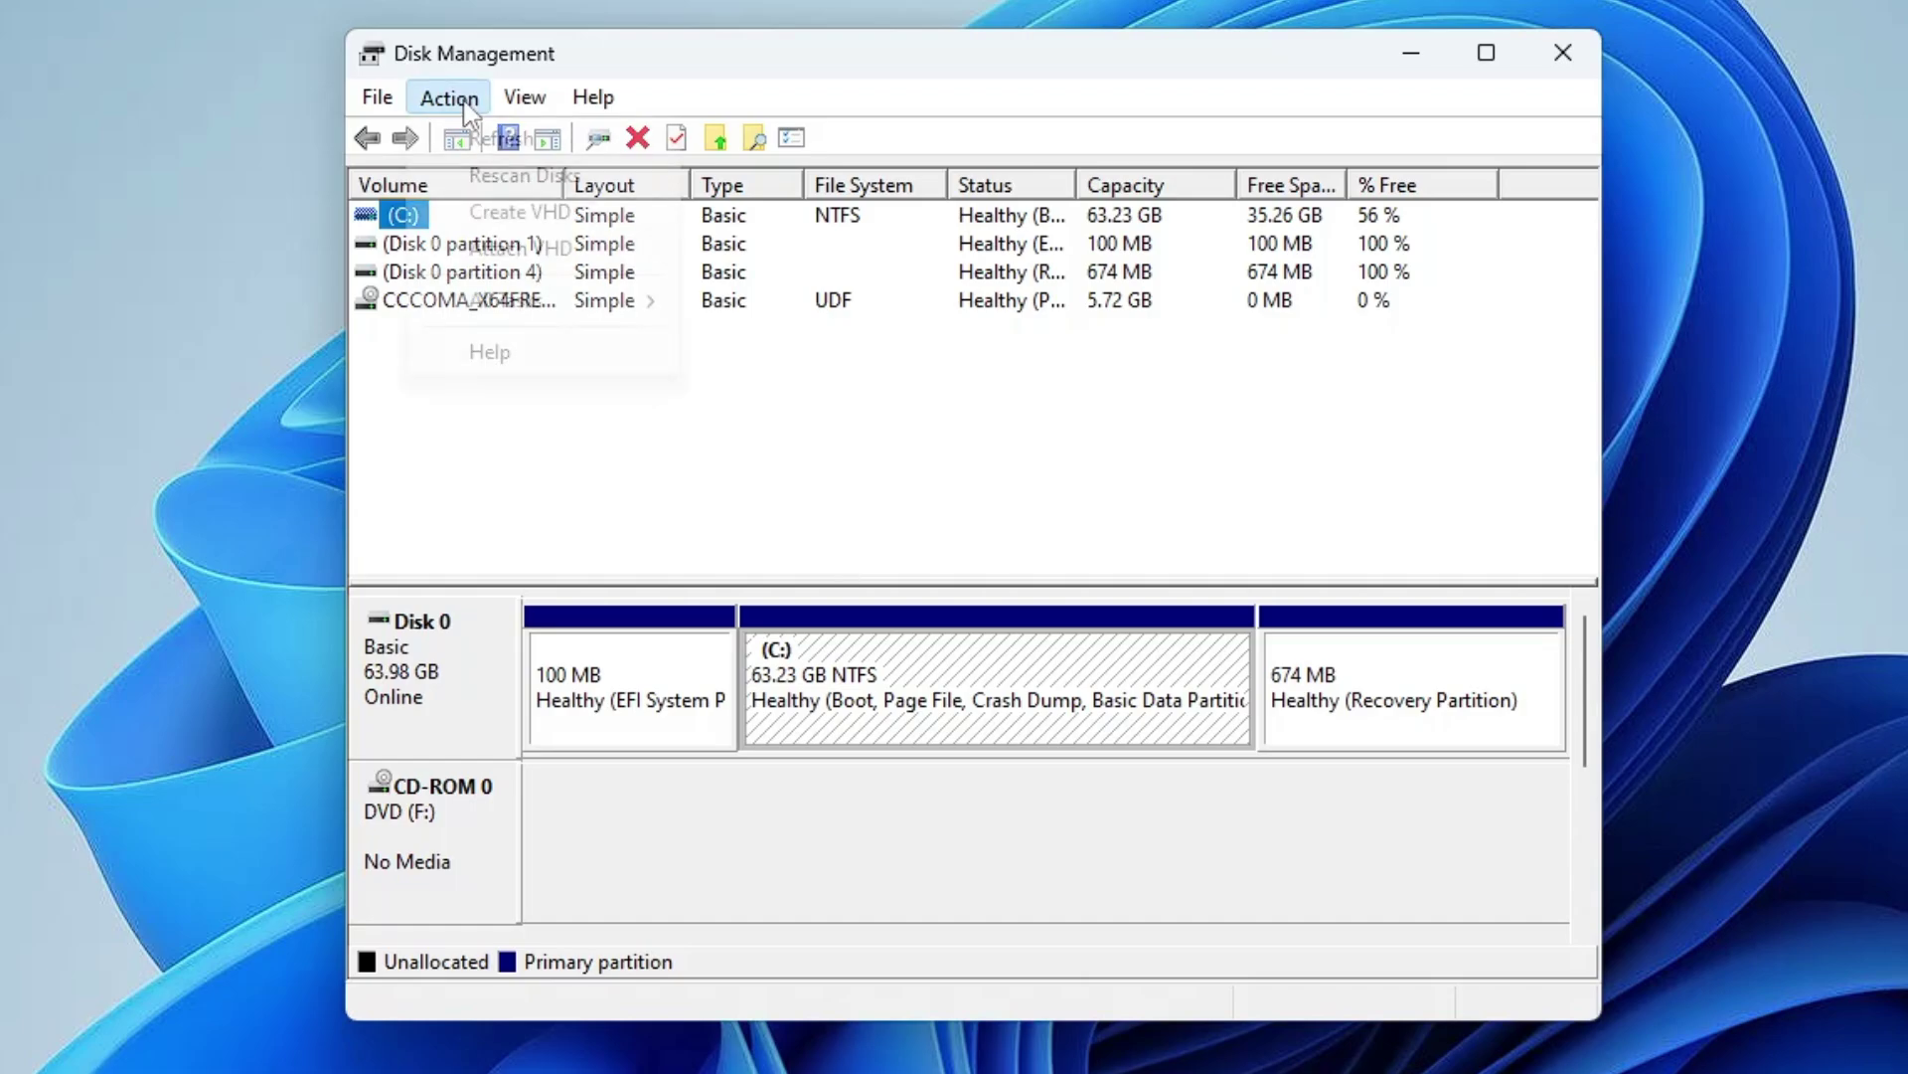
click(537, 212)
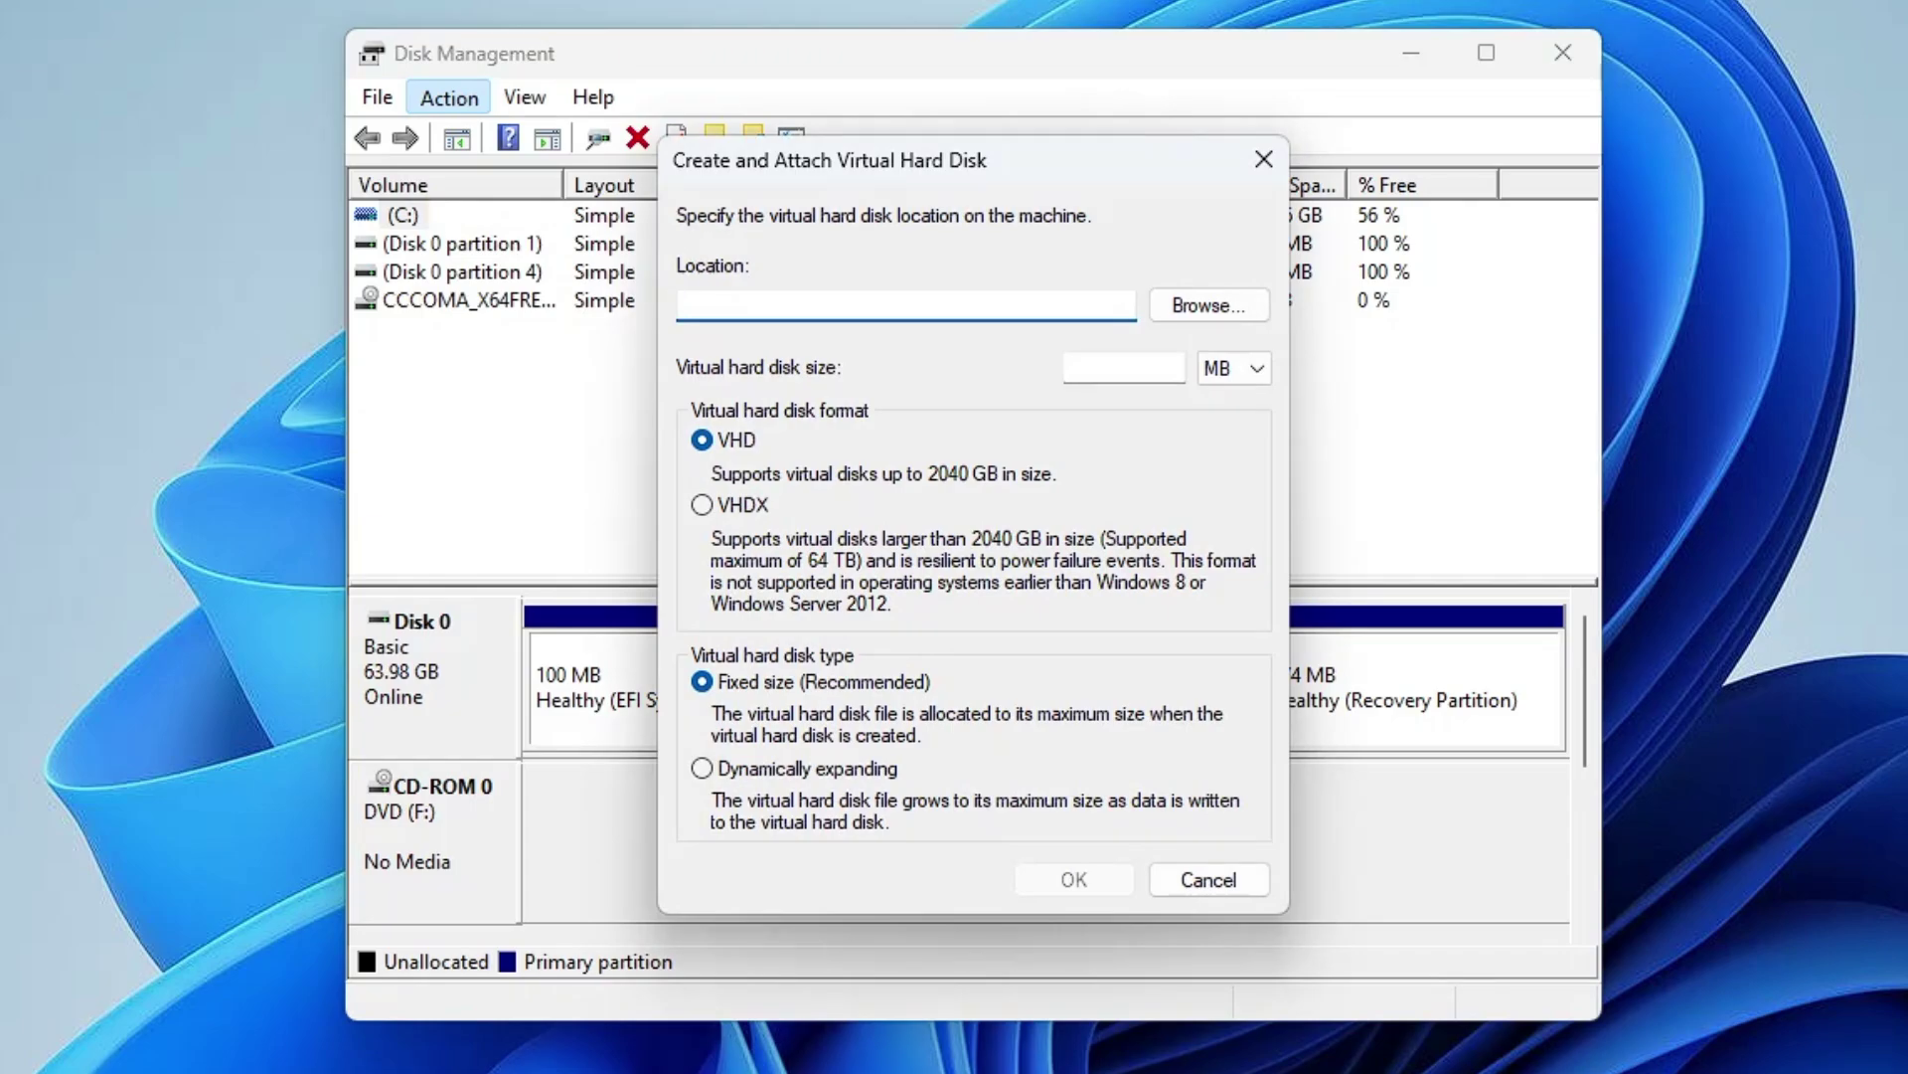
Browse to the root of Local Disk (C:) for the virtual hard disk's location
click(1207, 306)
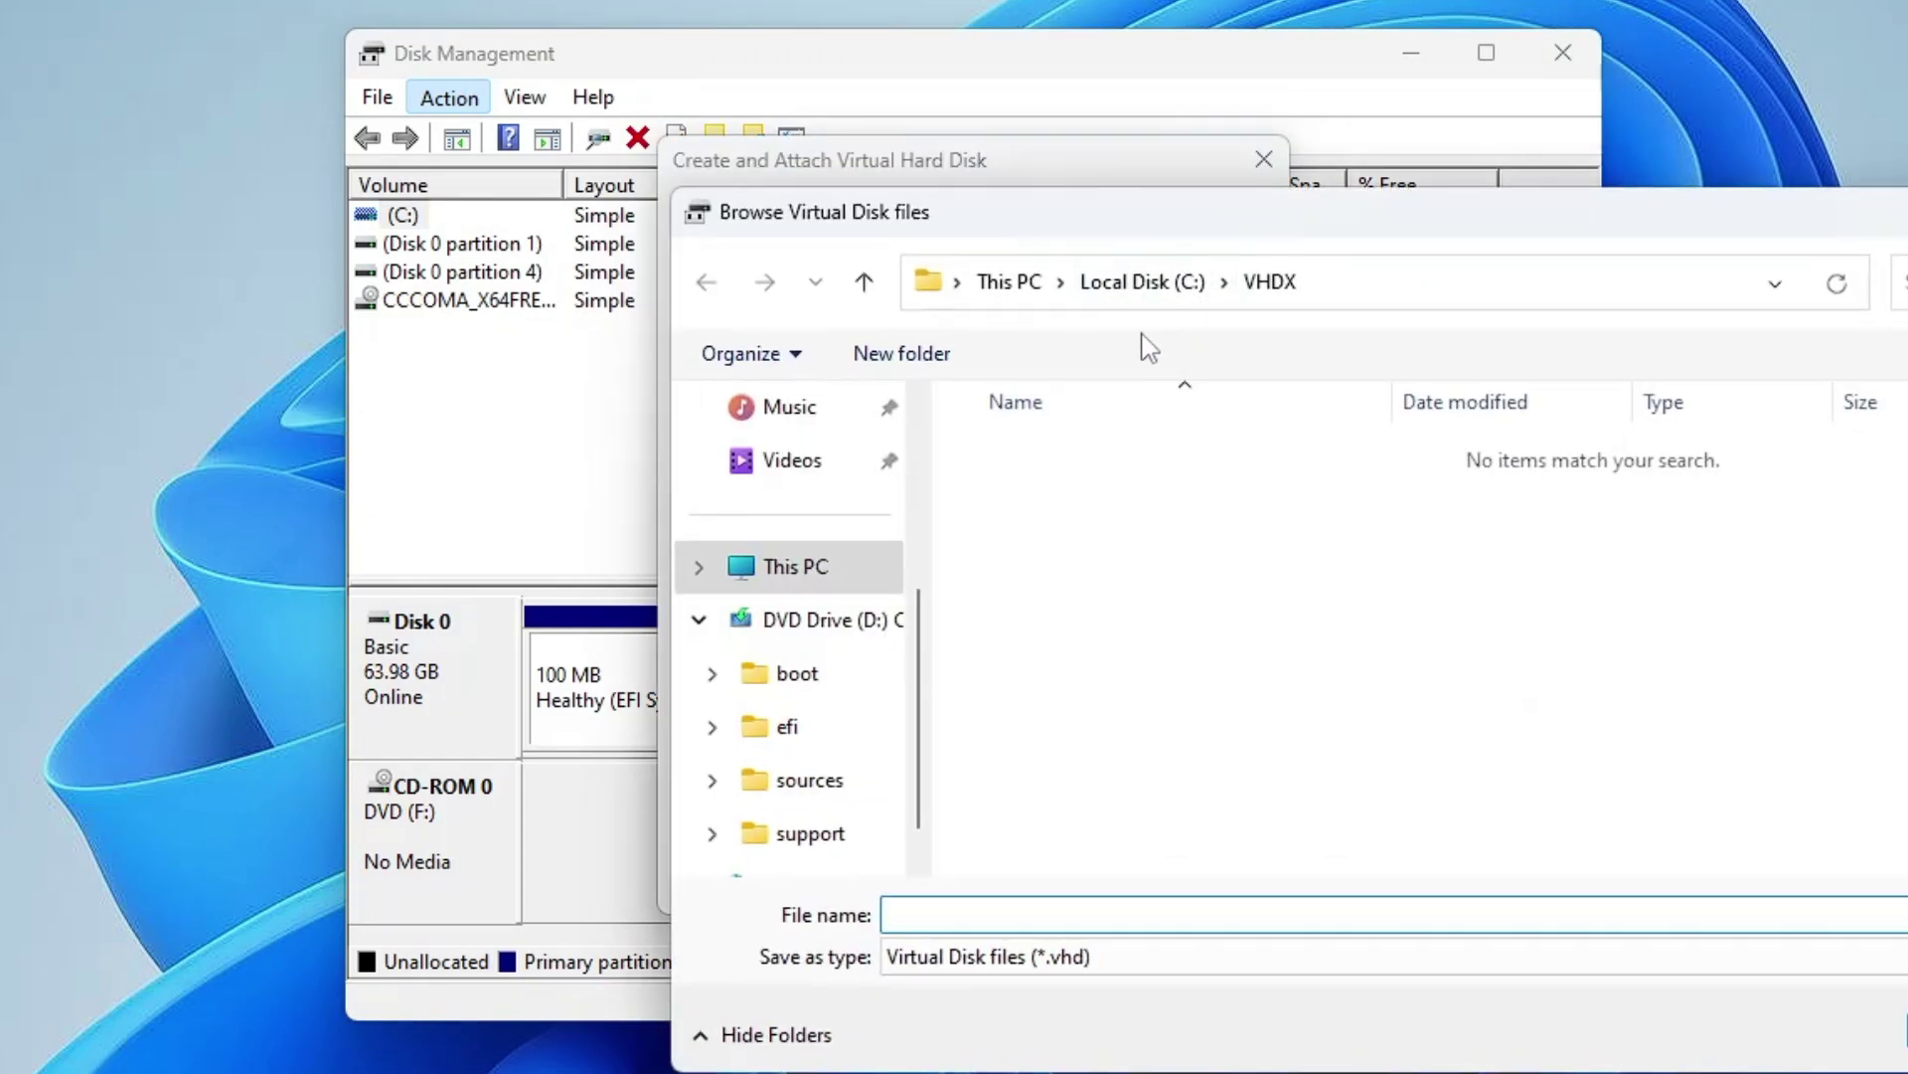
scroll(852, 732, down, 1)
scroll(806, 636, up, 3)
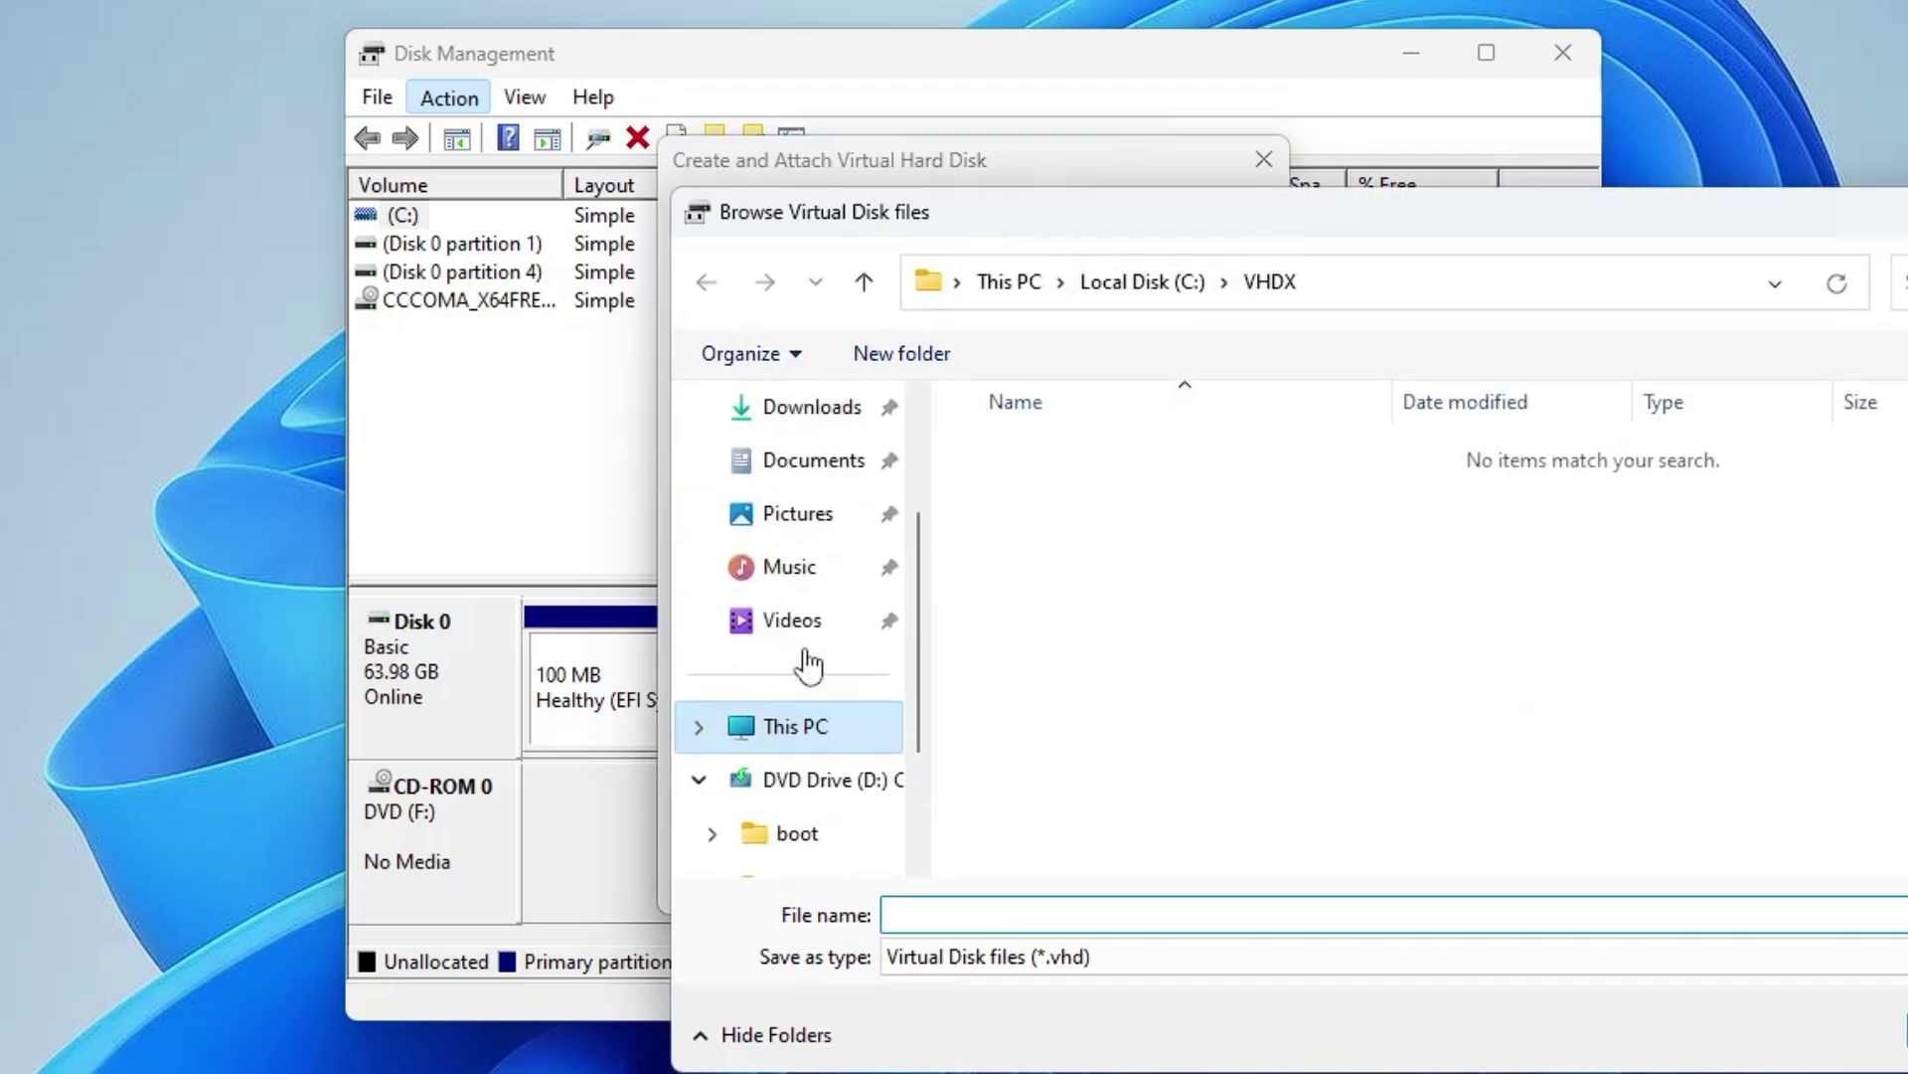
scroll(805, 660, down, 2)
click(825, 638)
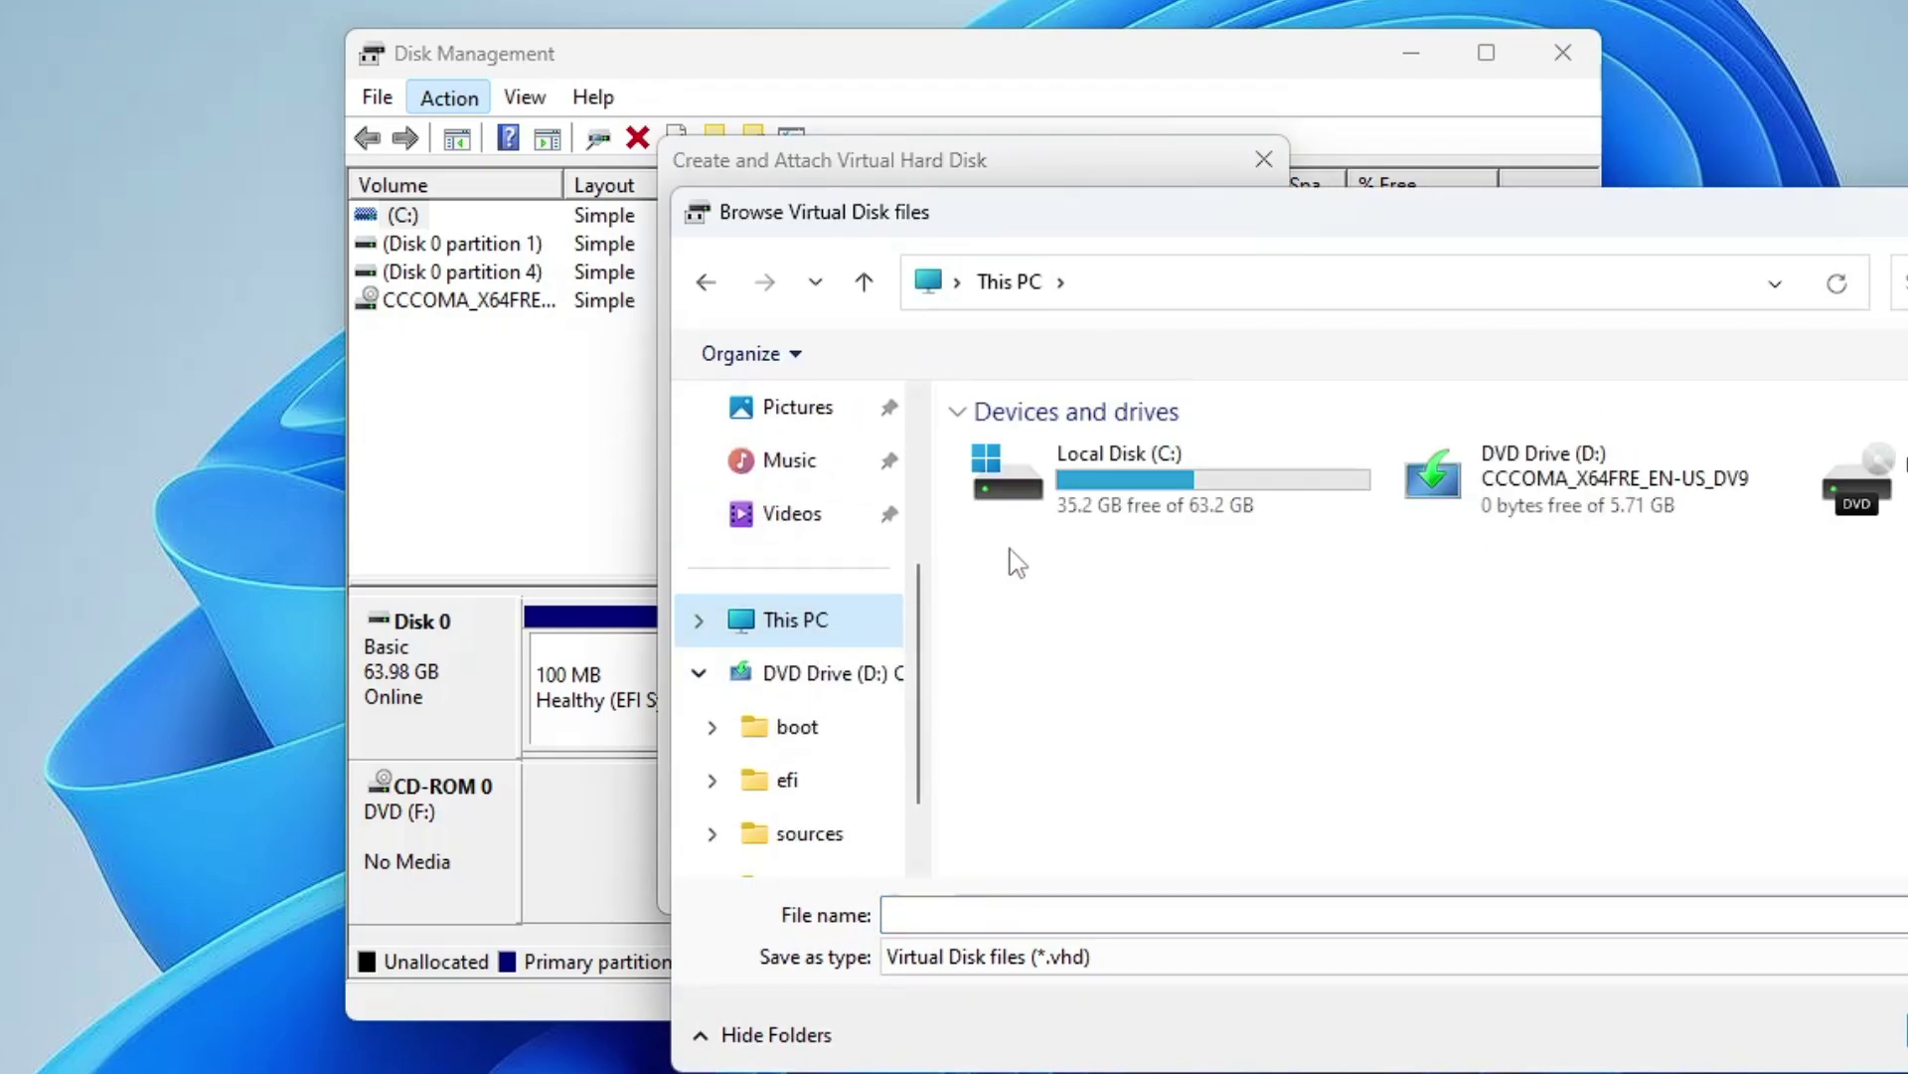
double_click(1158, 494)
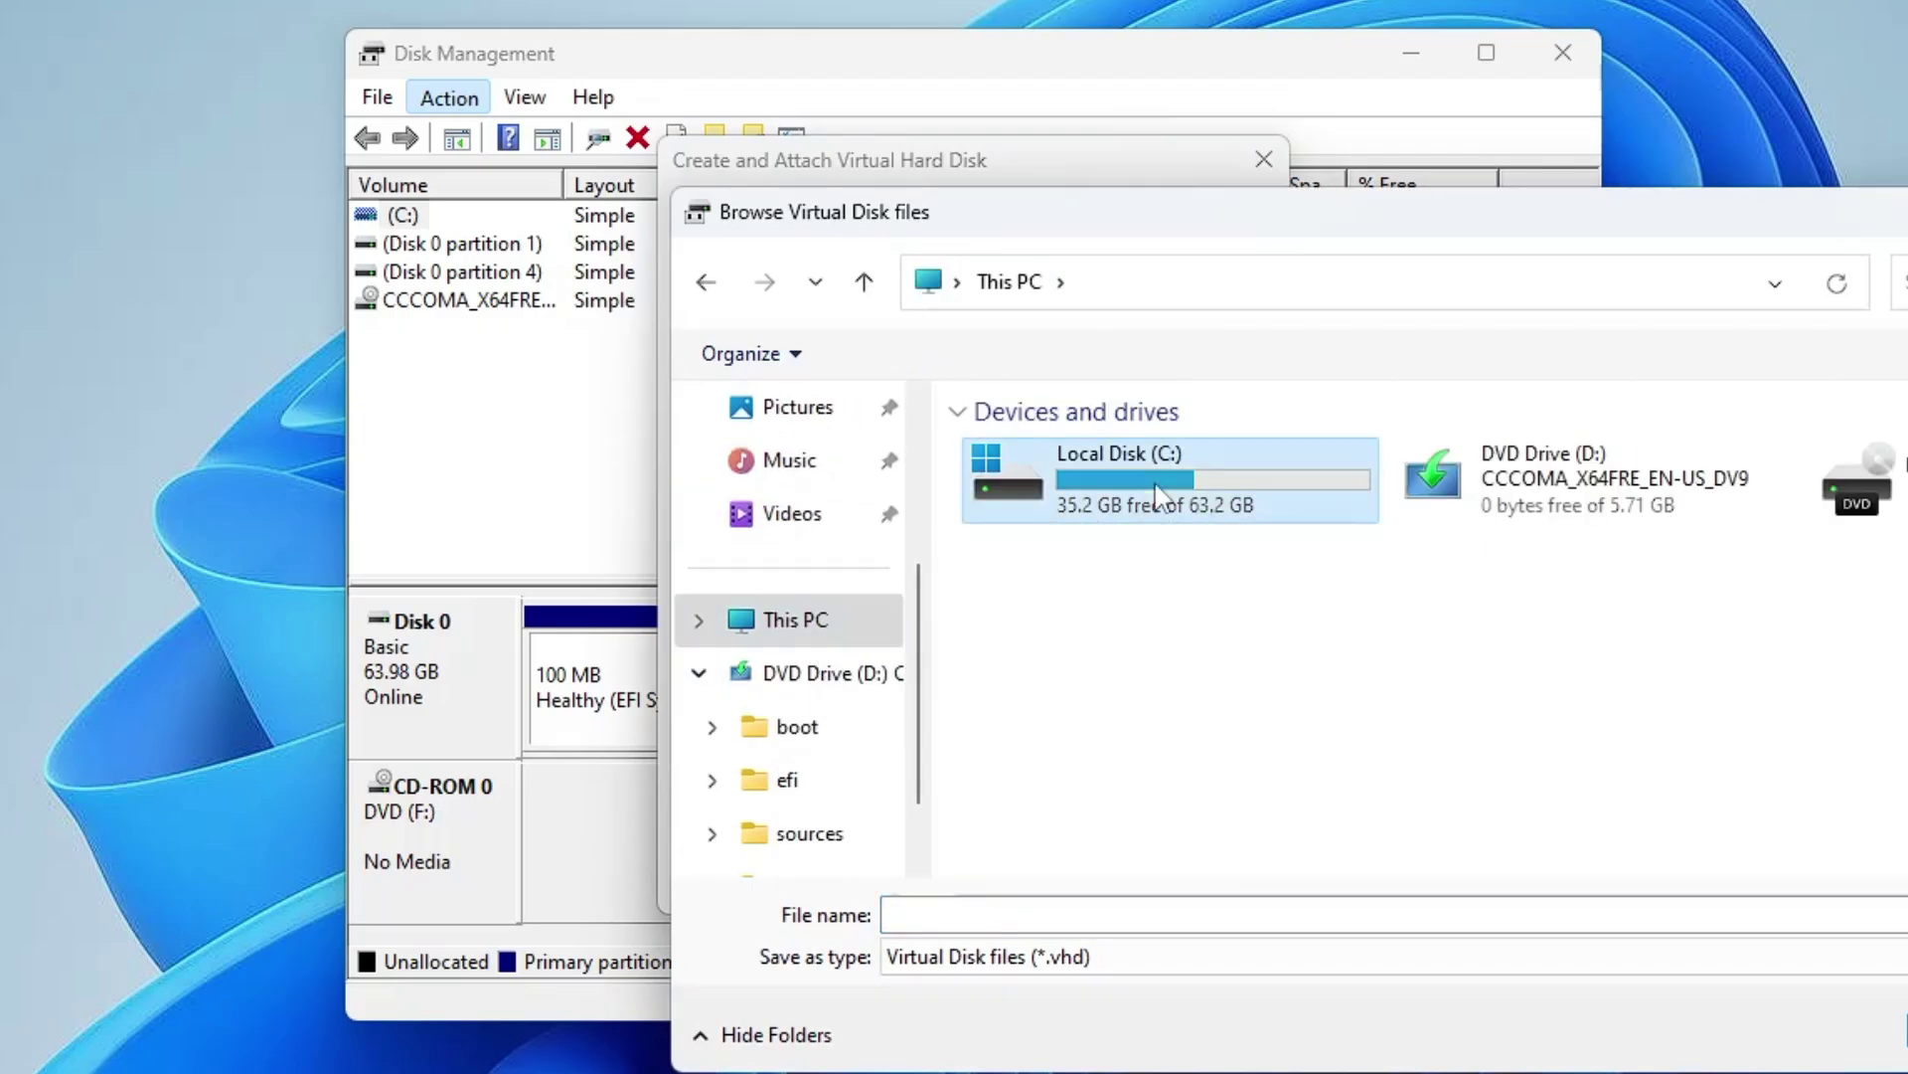
Create a folder named VHDX on the C: drive and set the virtual disk file inside it as Windows 10
right_click(1086, 752)
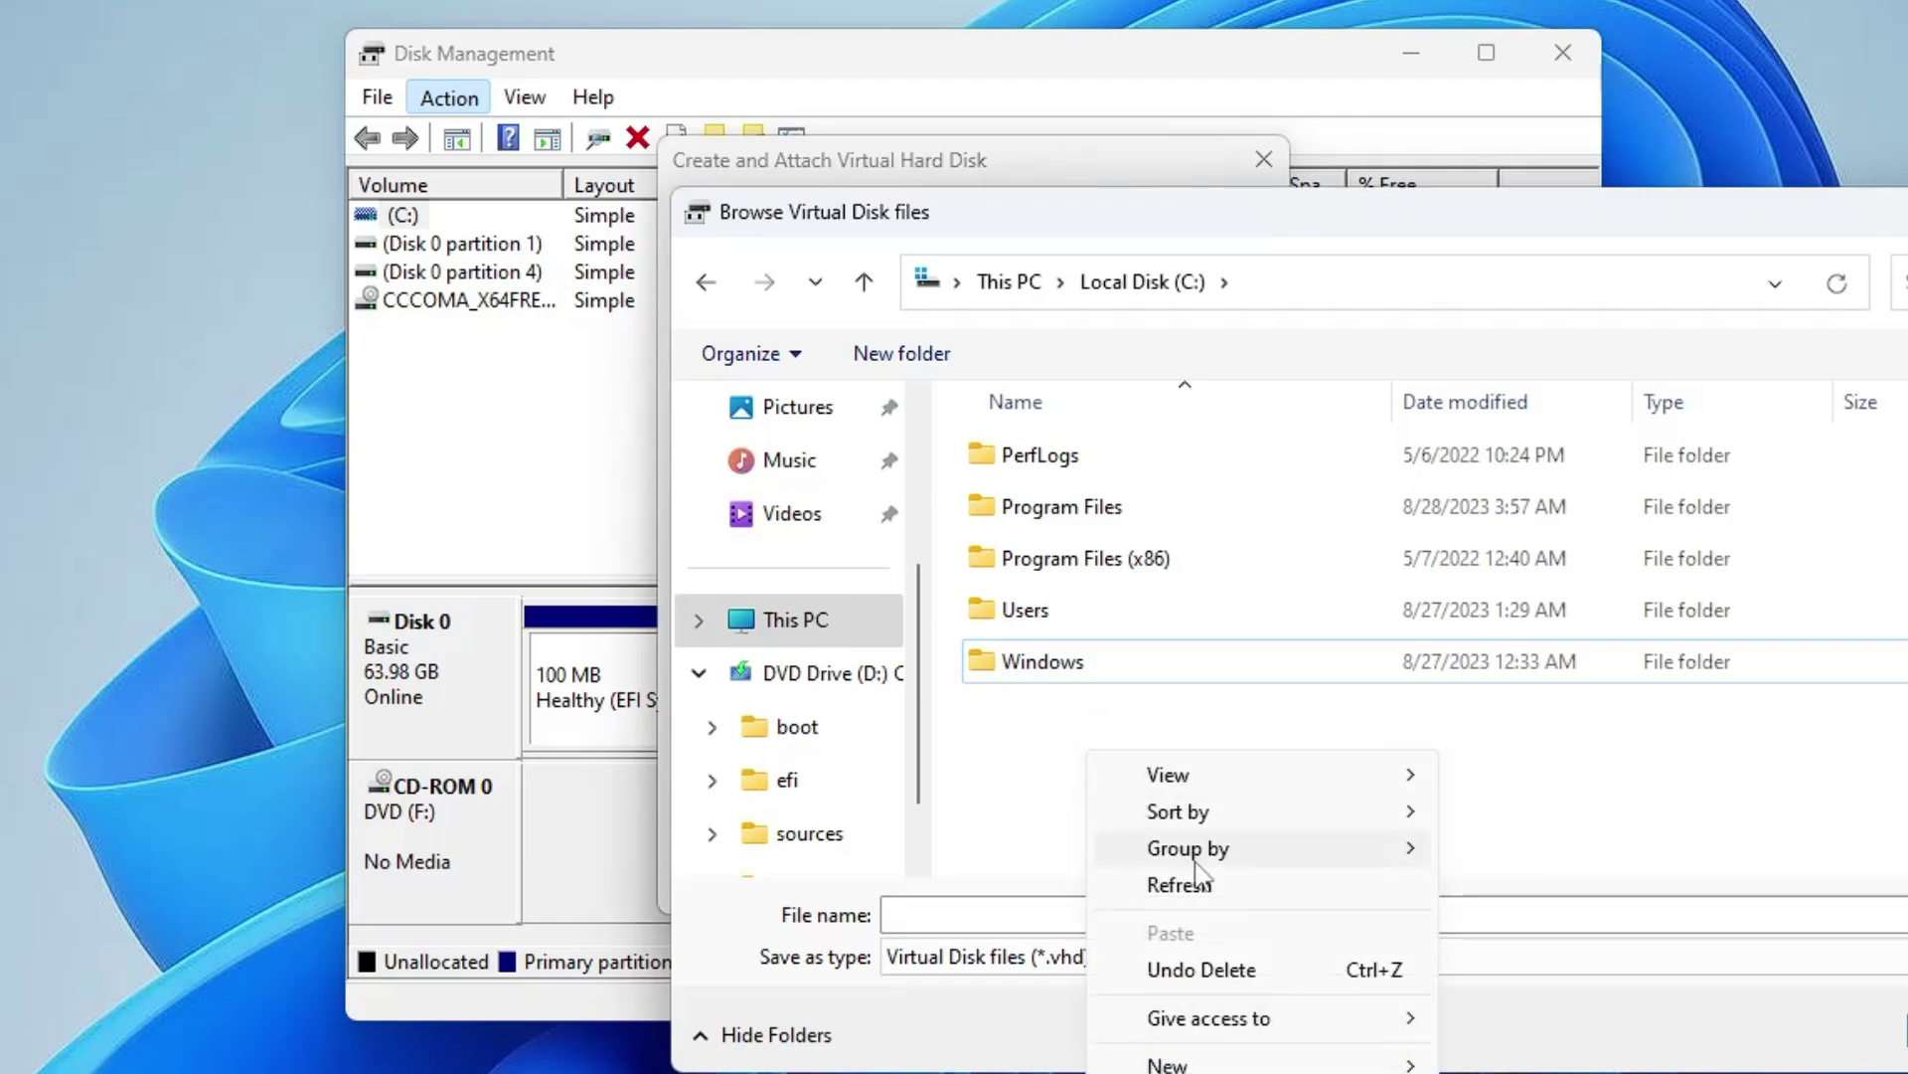
mouse_move(1237, 1064)
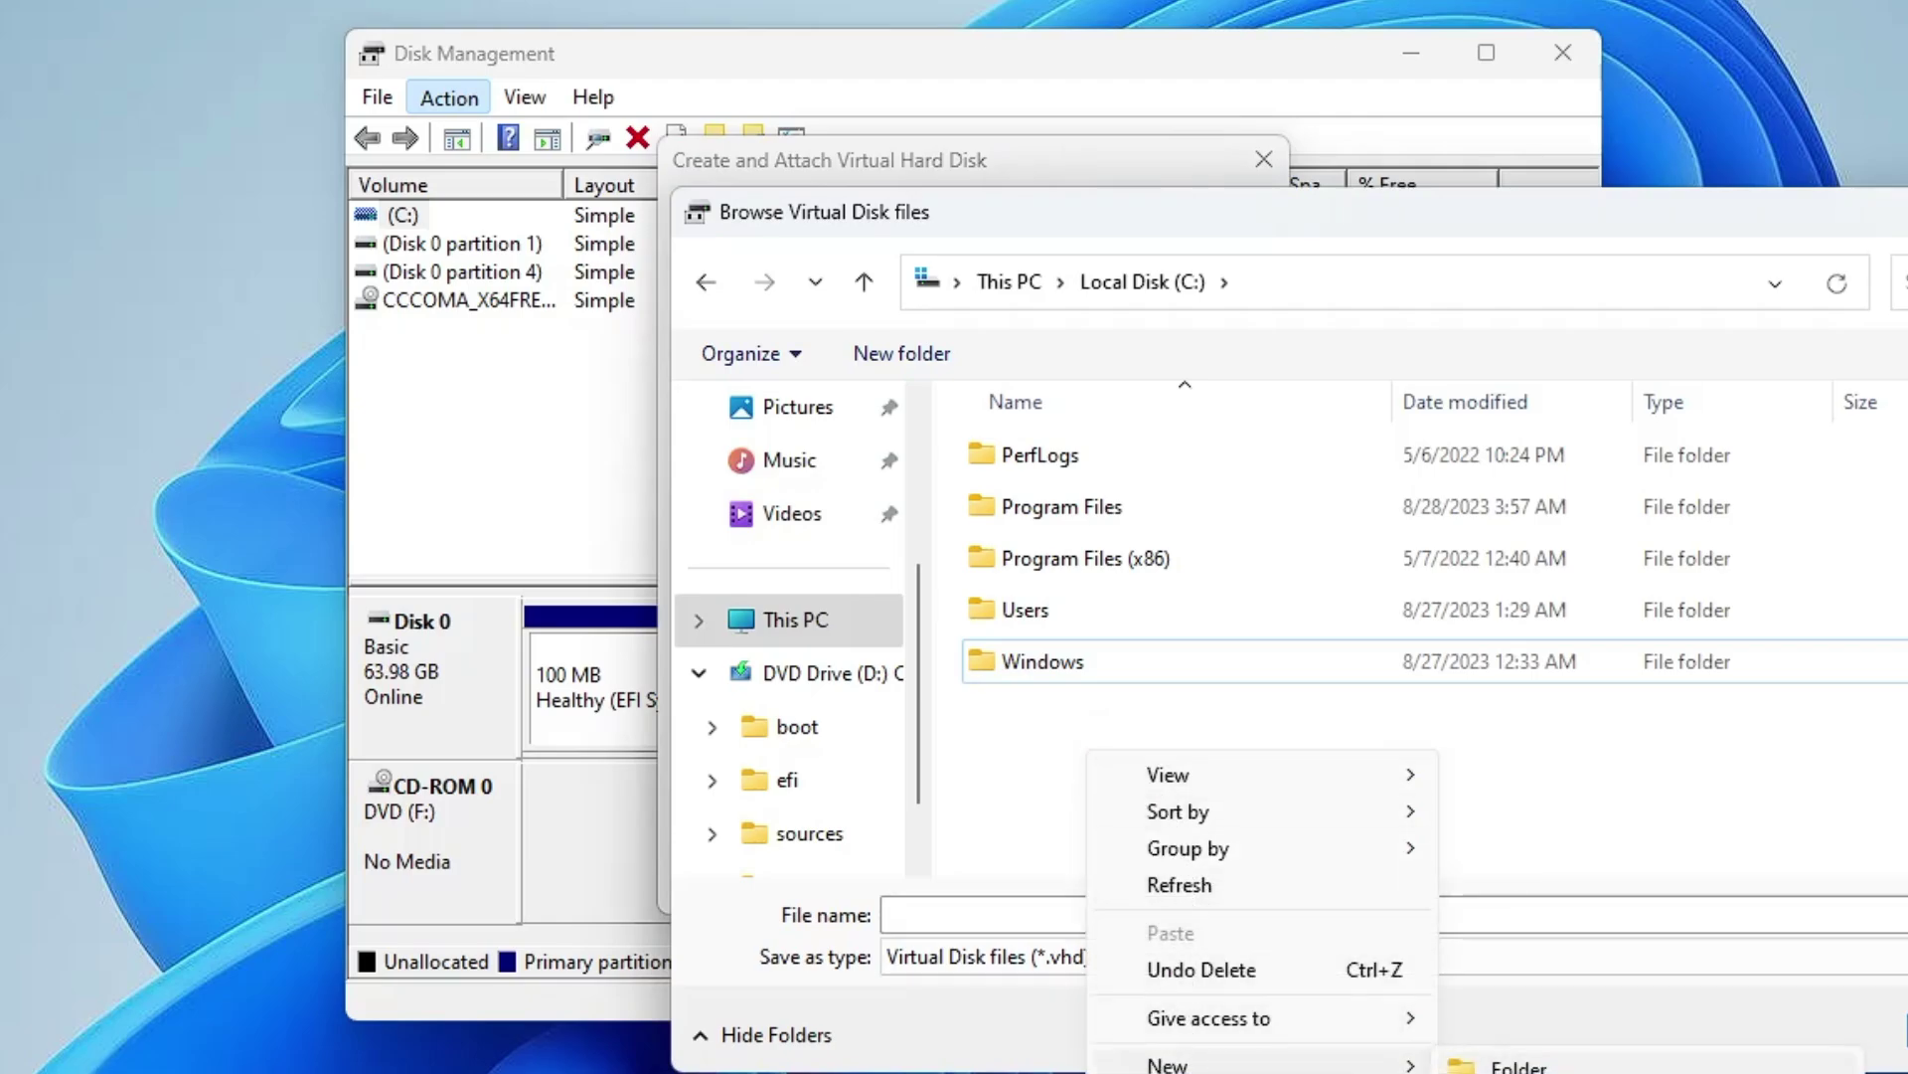
click(1476, 1064)
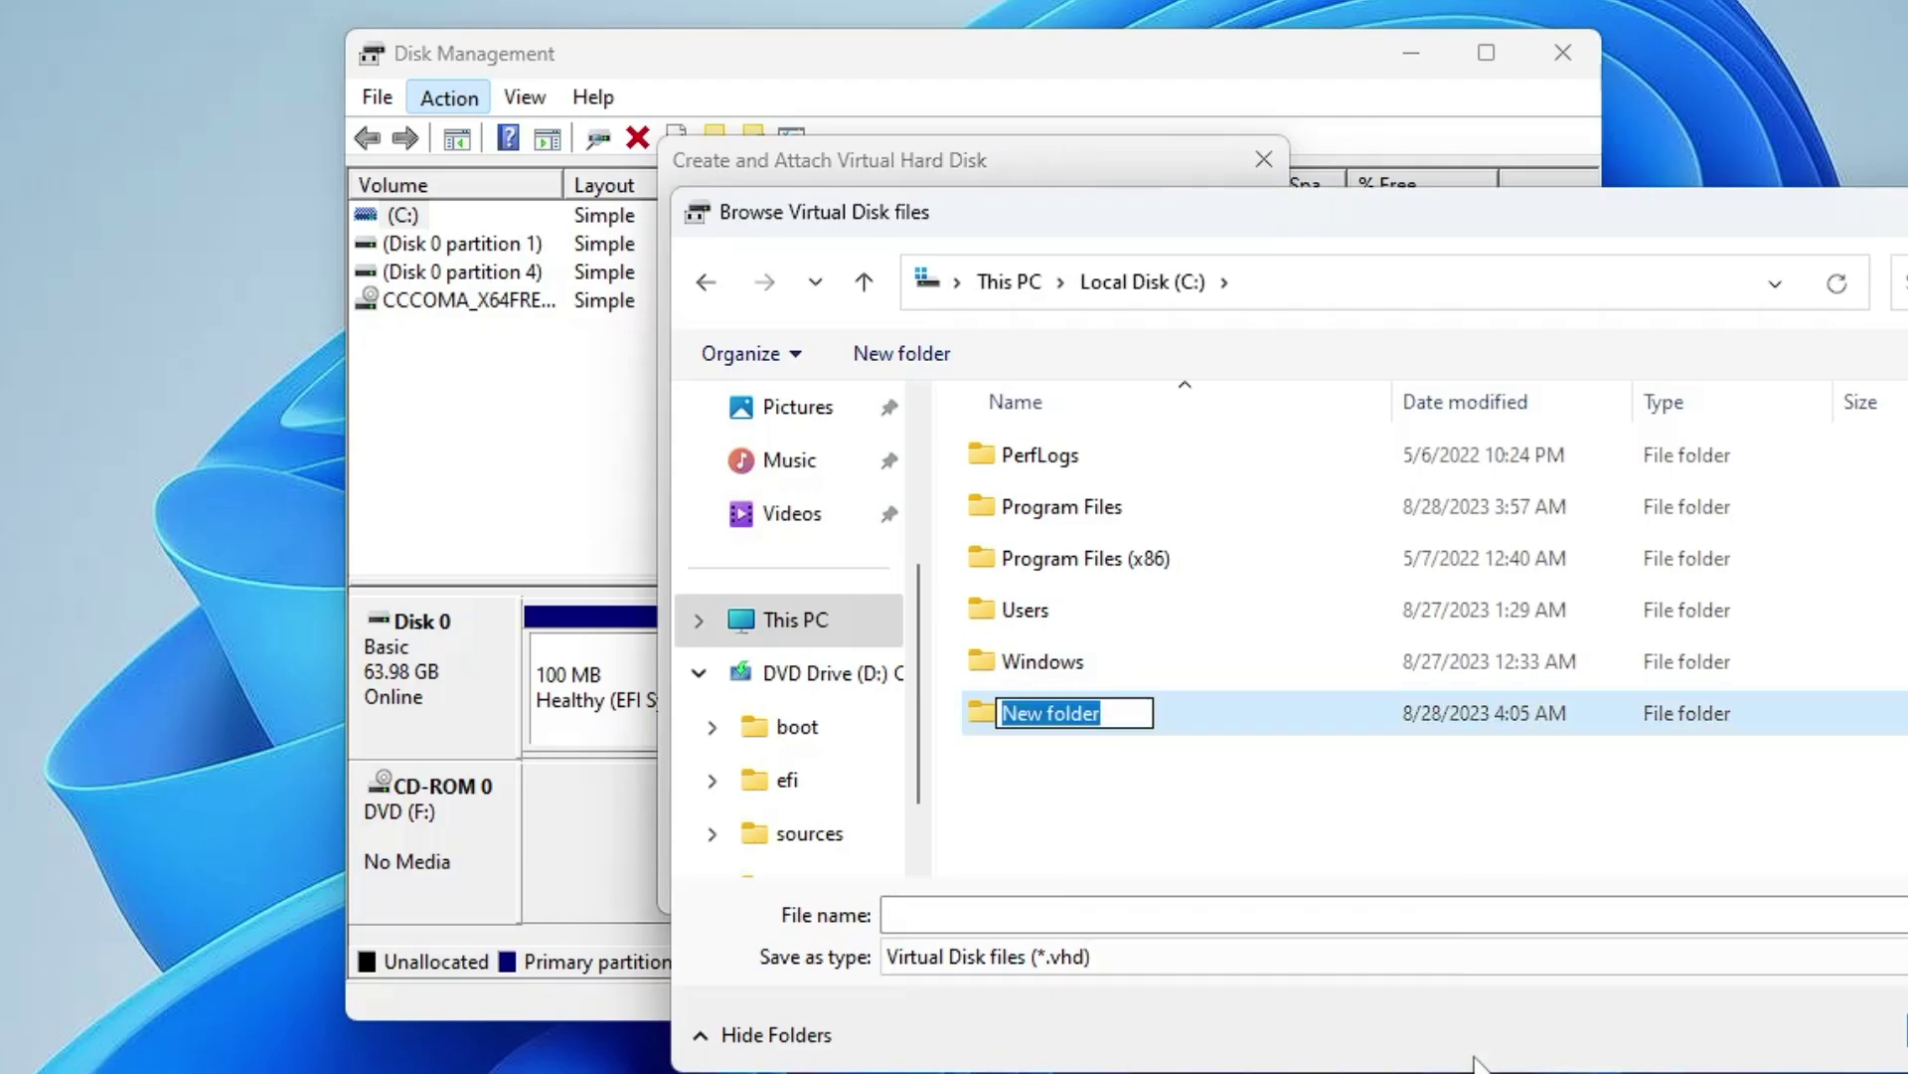
text(VHDX)
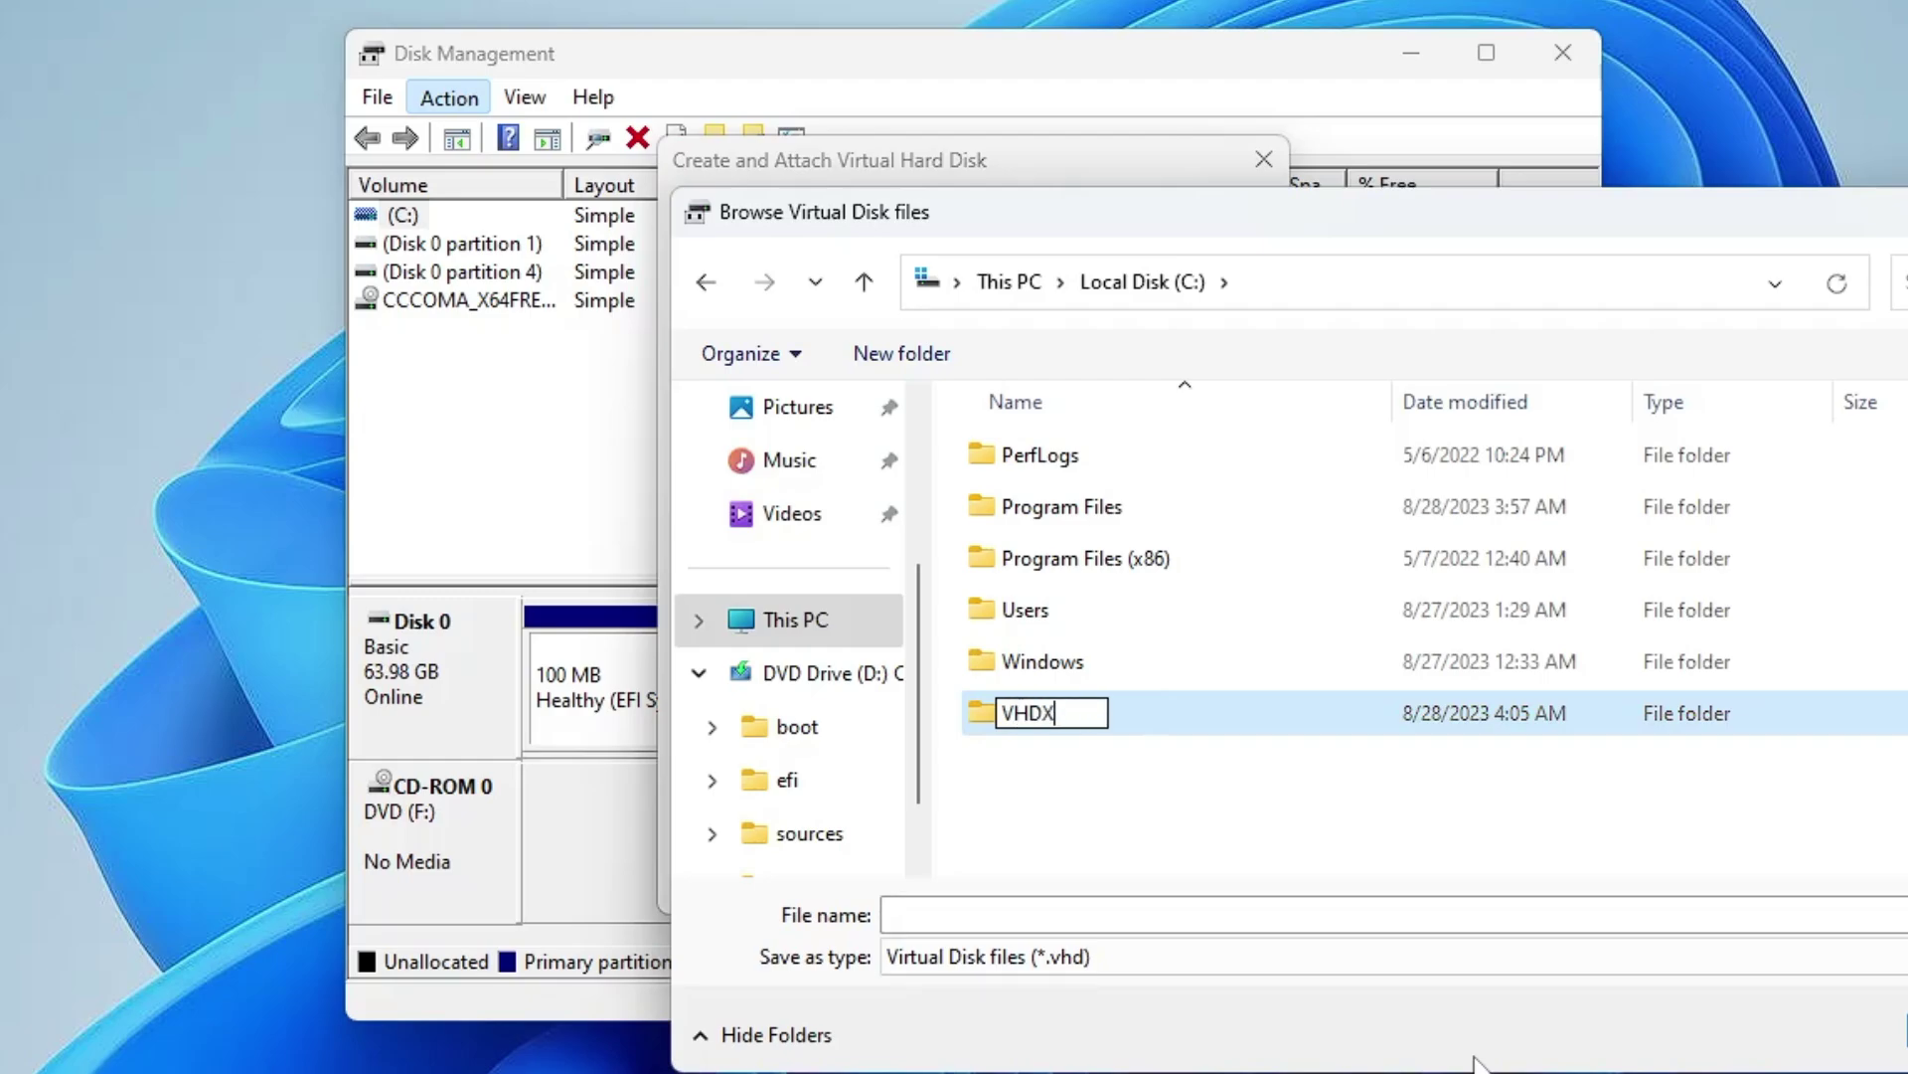
key(Return)
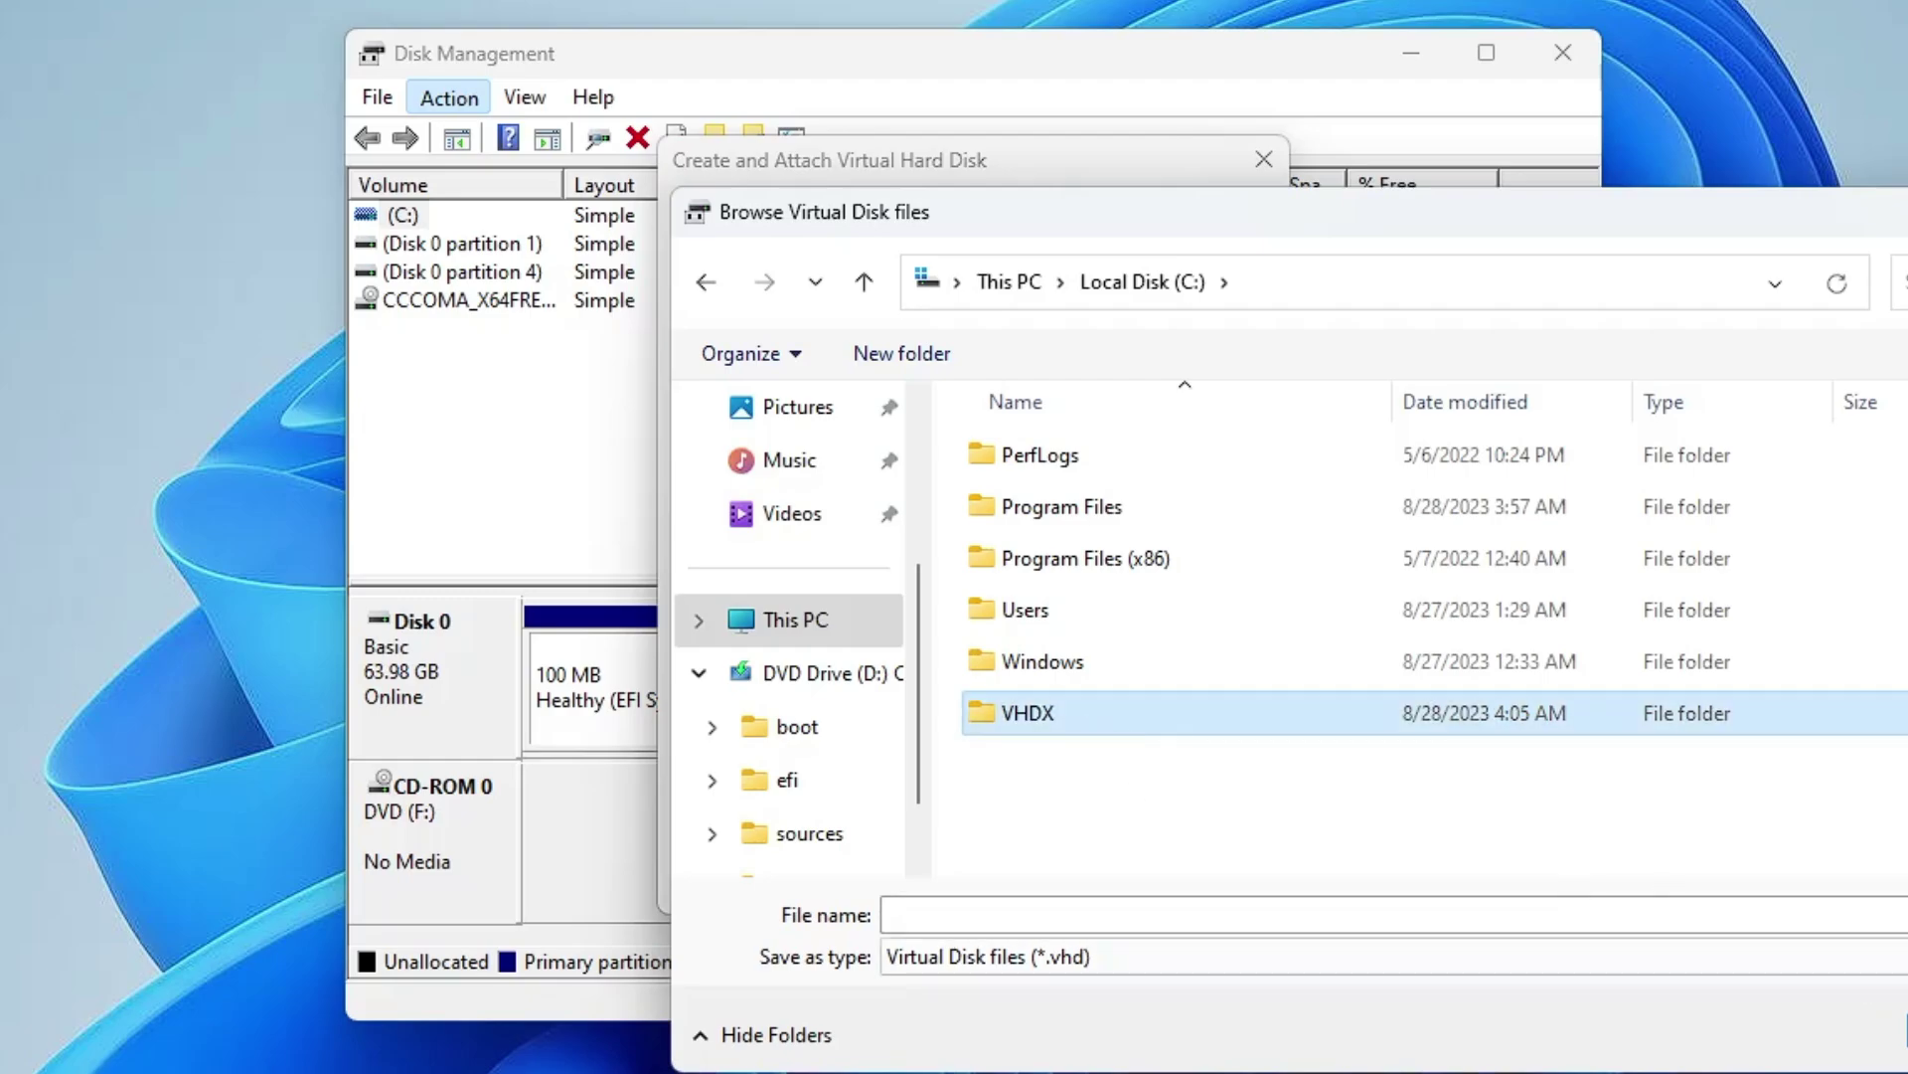
key(Return)
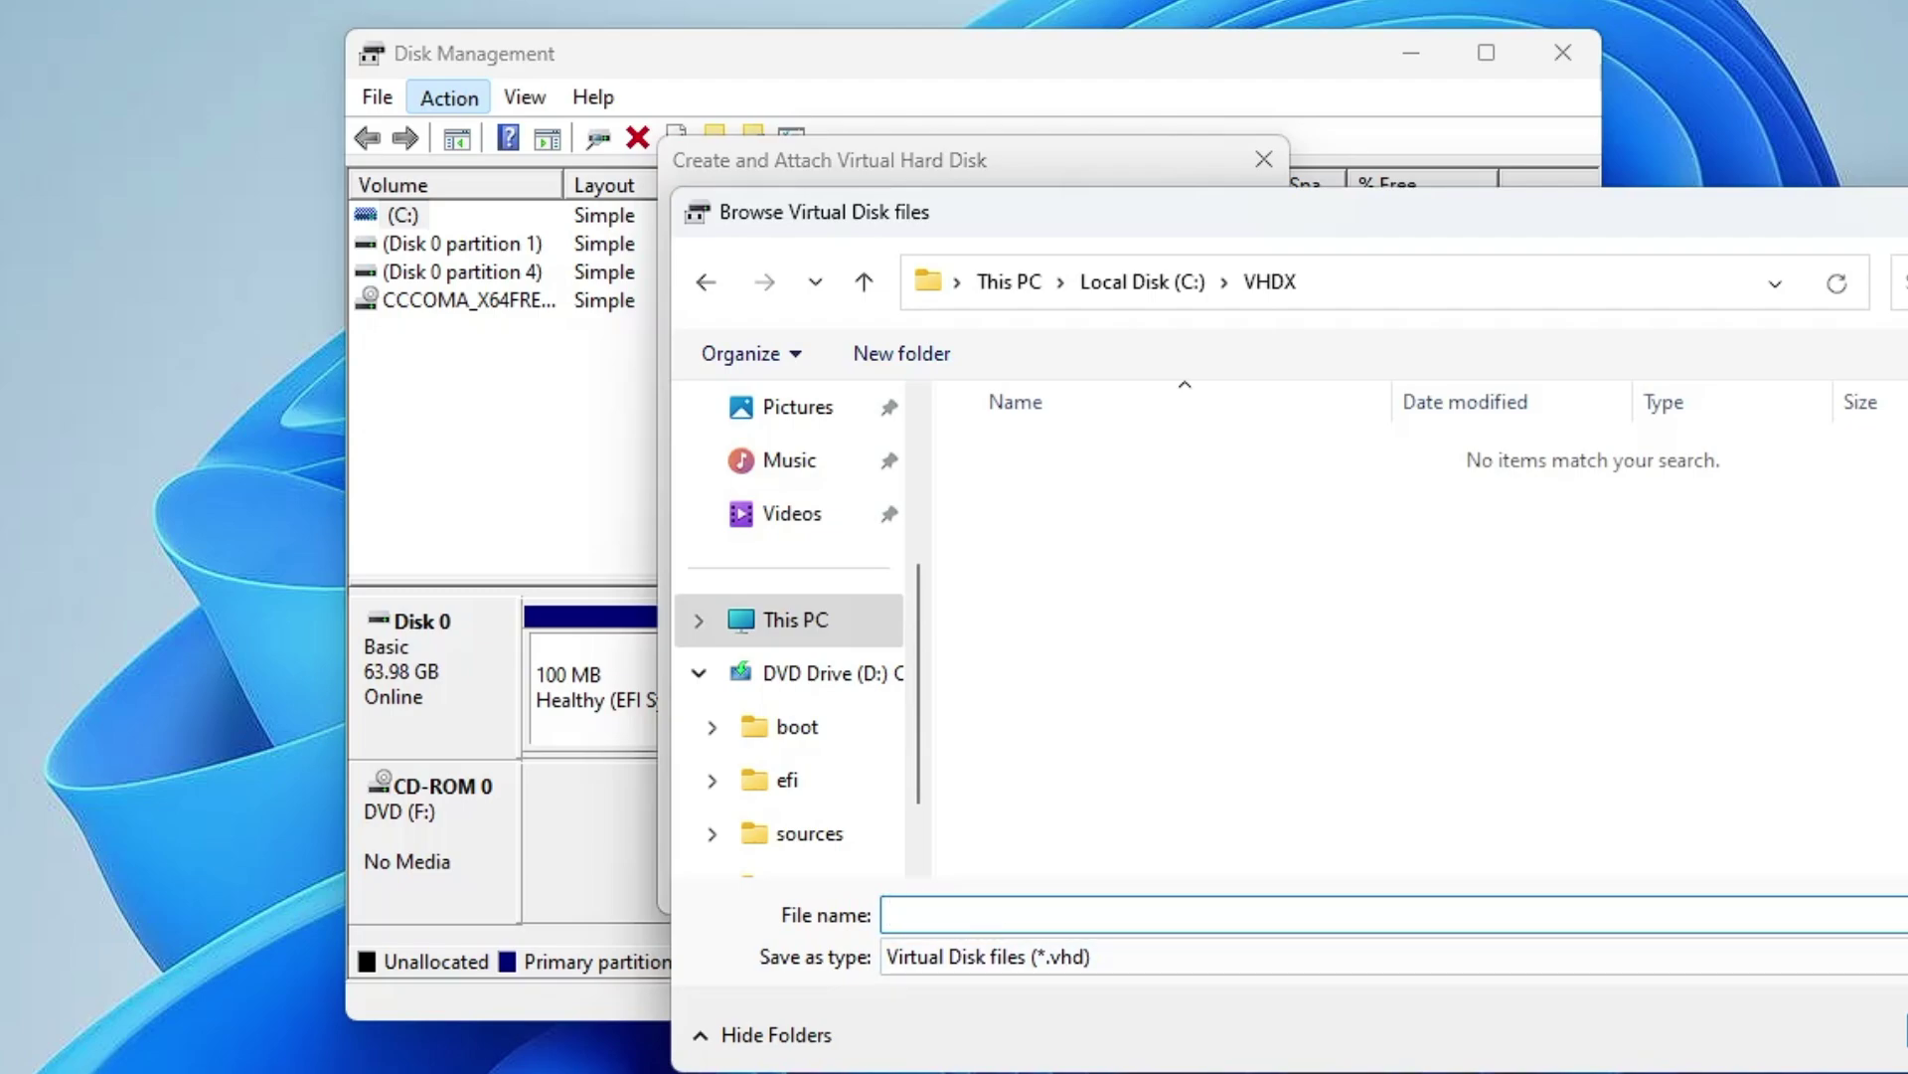
text(Windows 10)
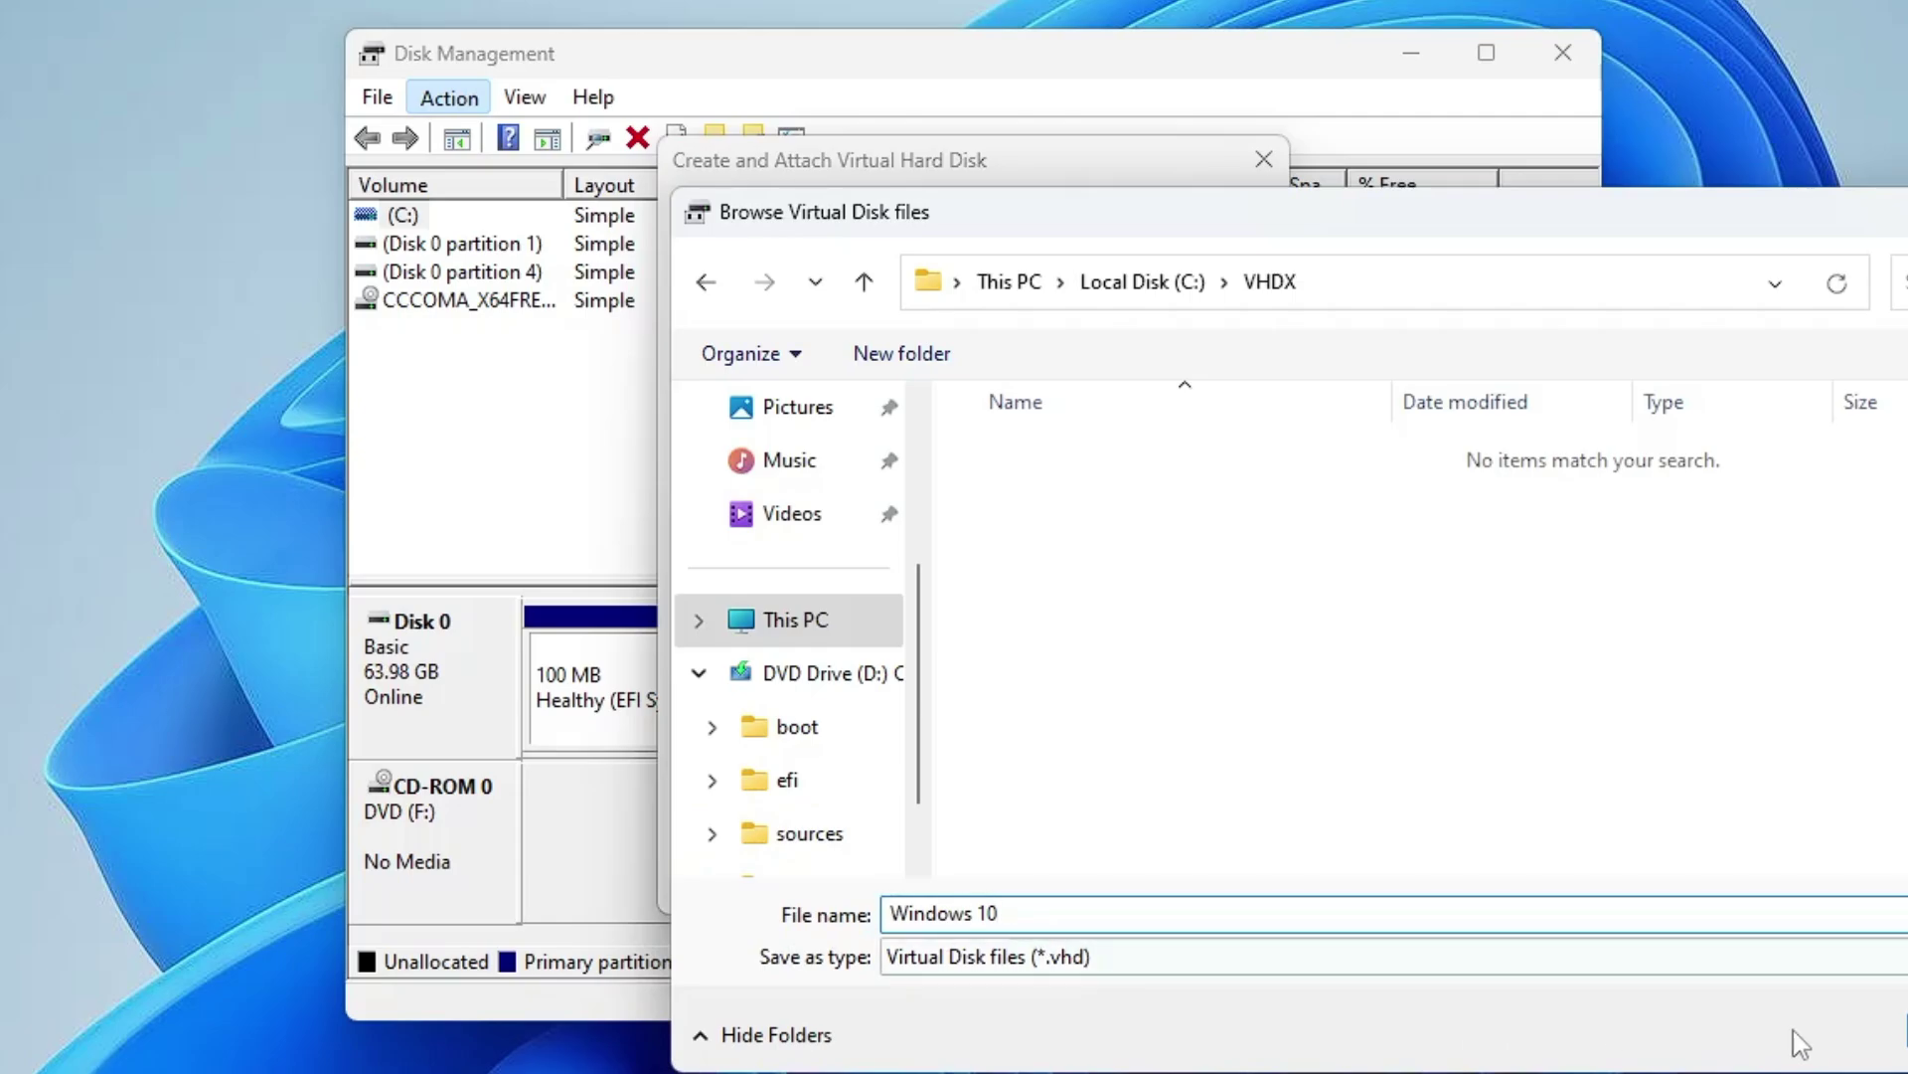
key(Return)
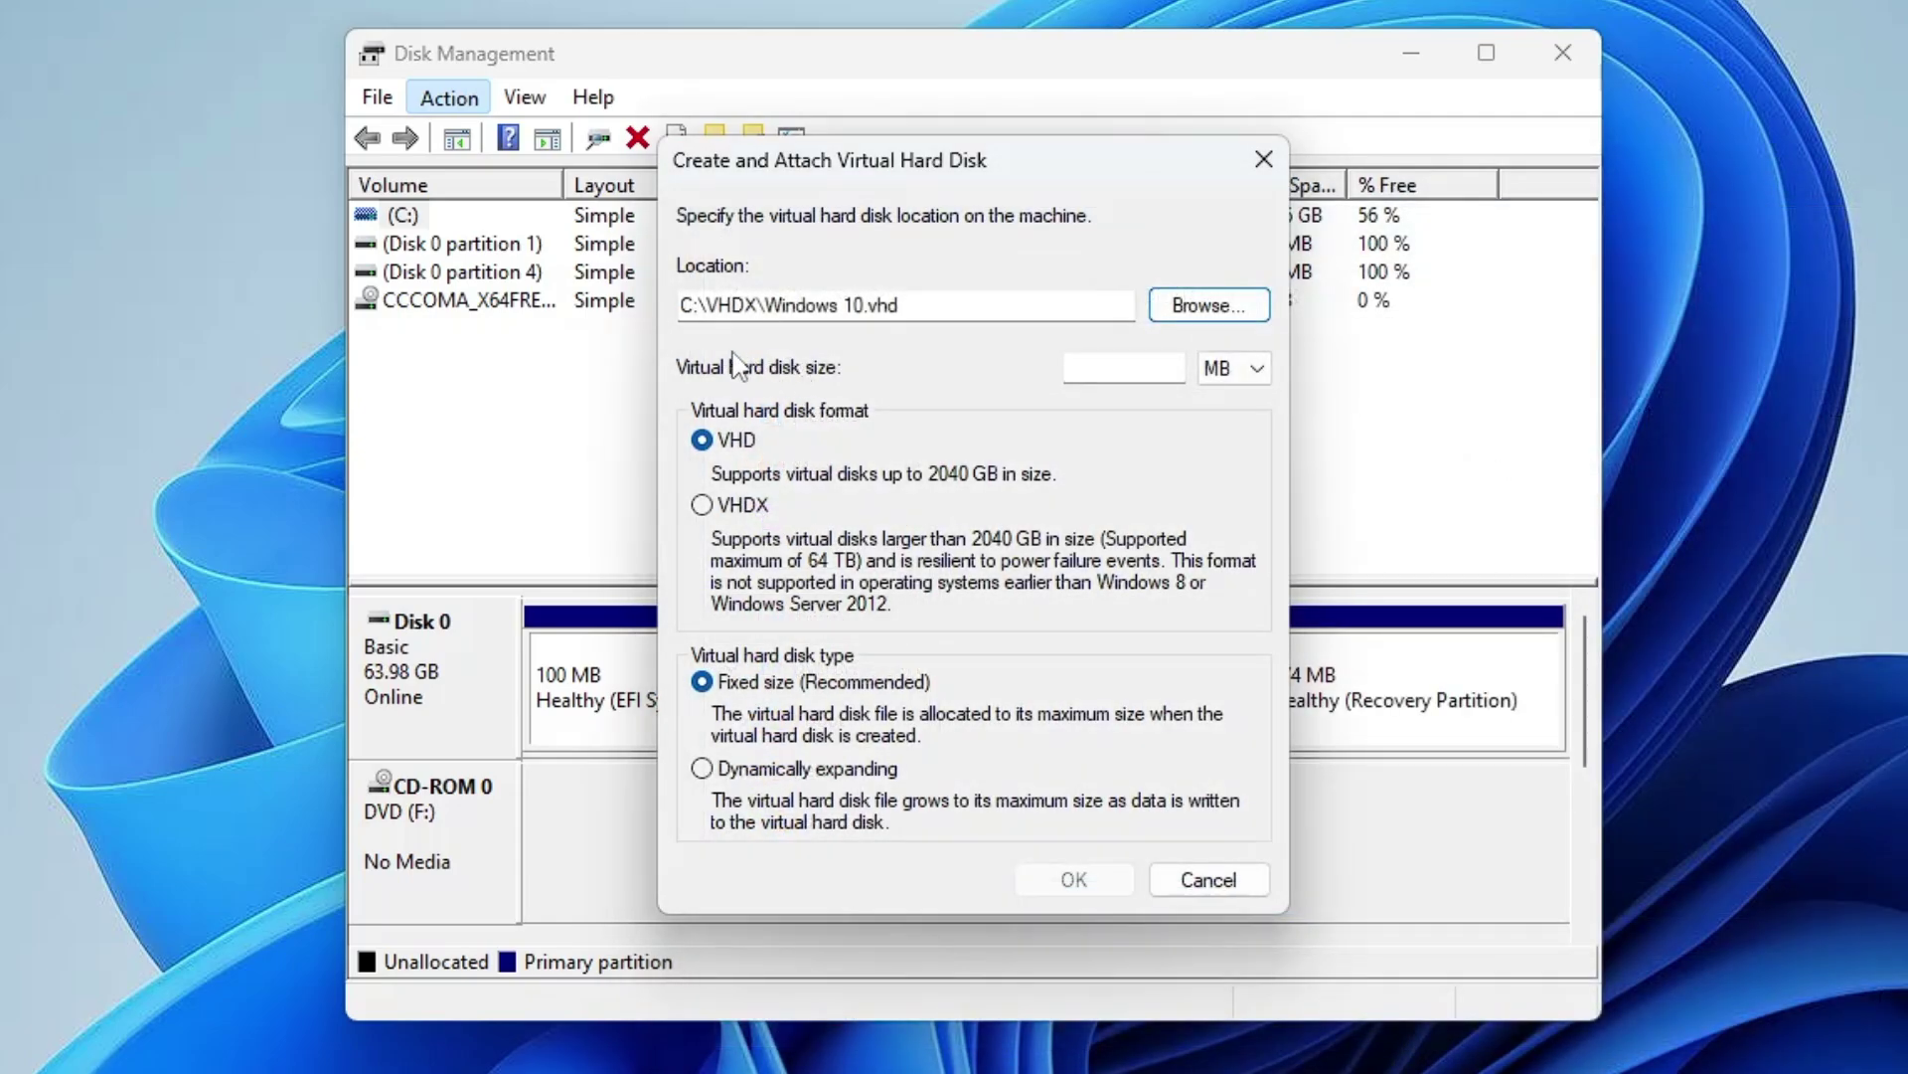
Set the virtual disk size to 30 GB, choose the dynamically expanding VHDX format, and create the disk
click(1256, 369)
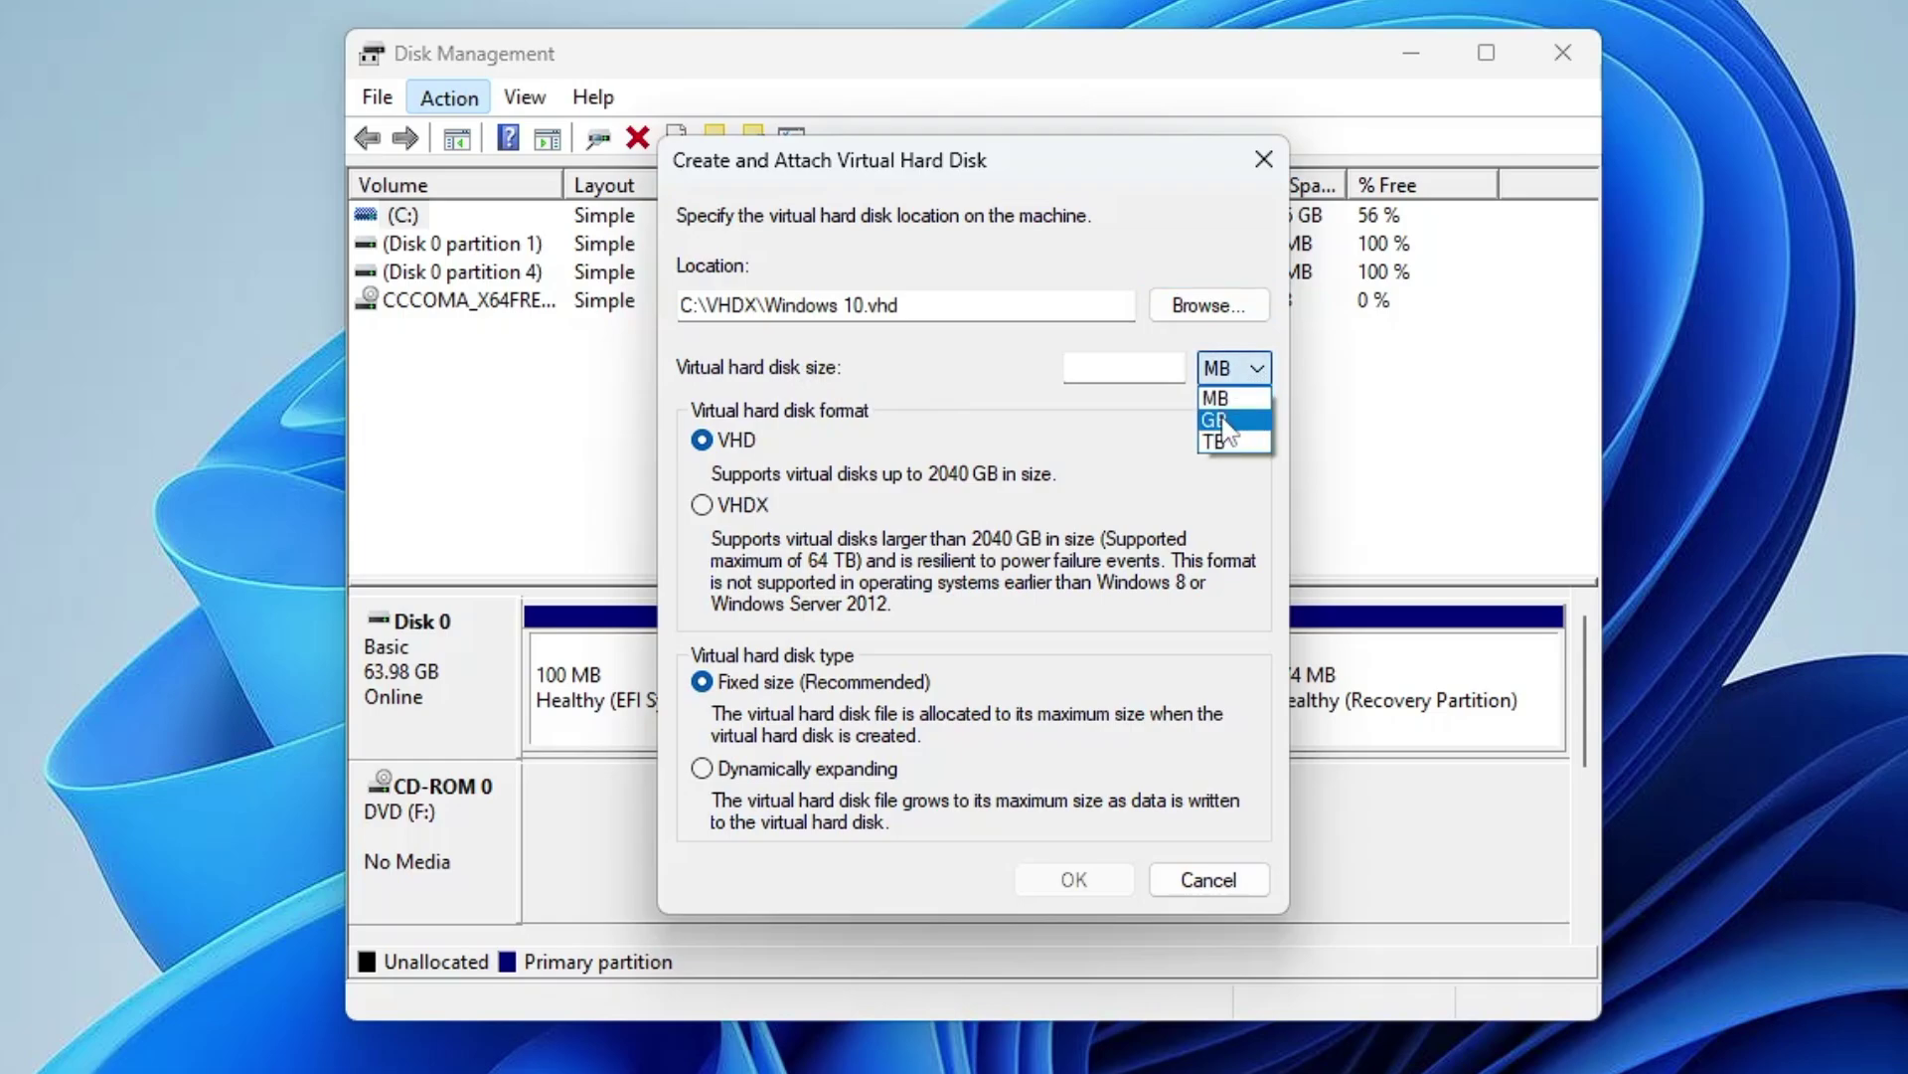
click(1228, 419)
click(1074, 366)
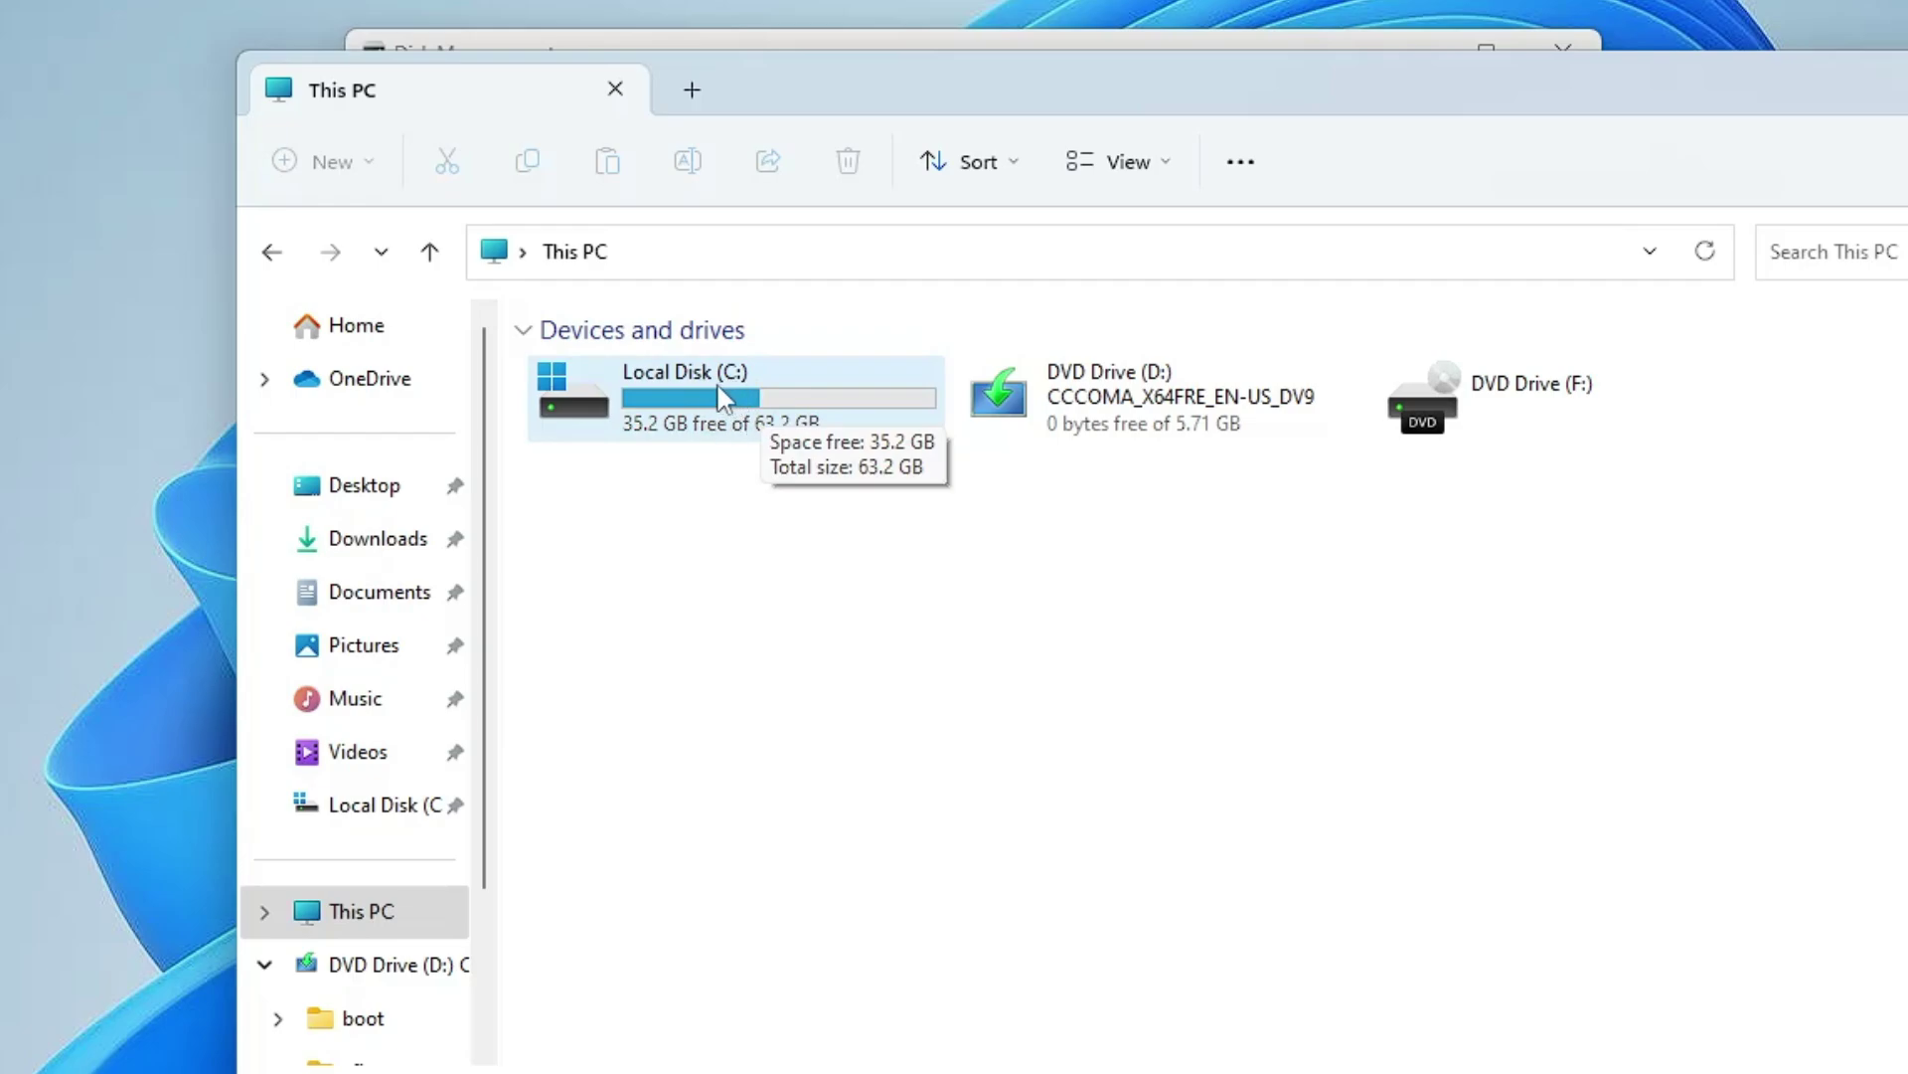
click(621, 417)
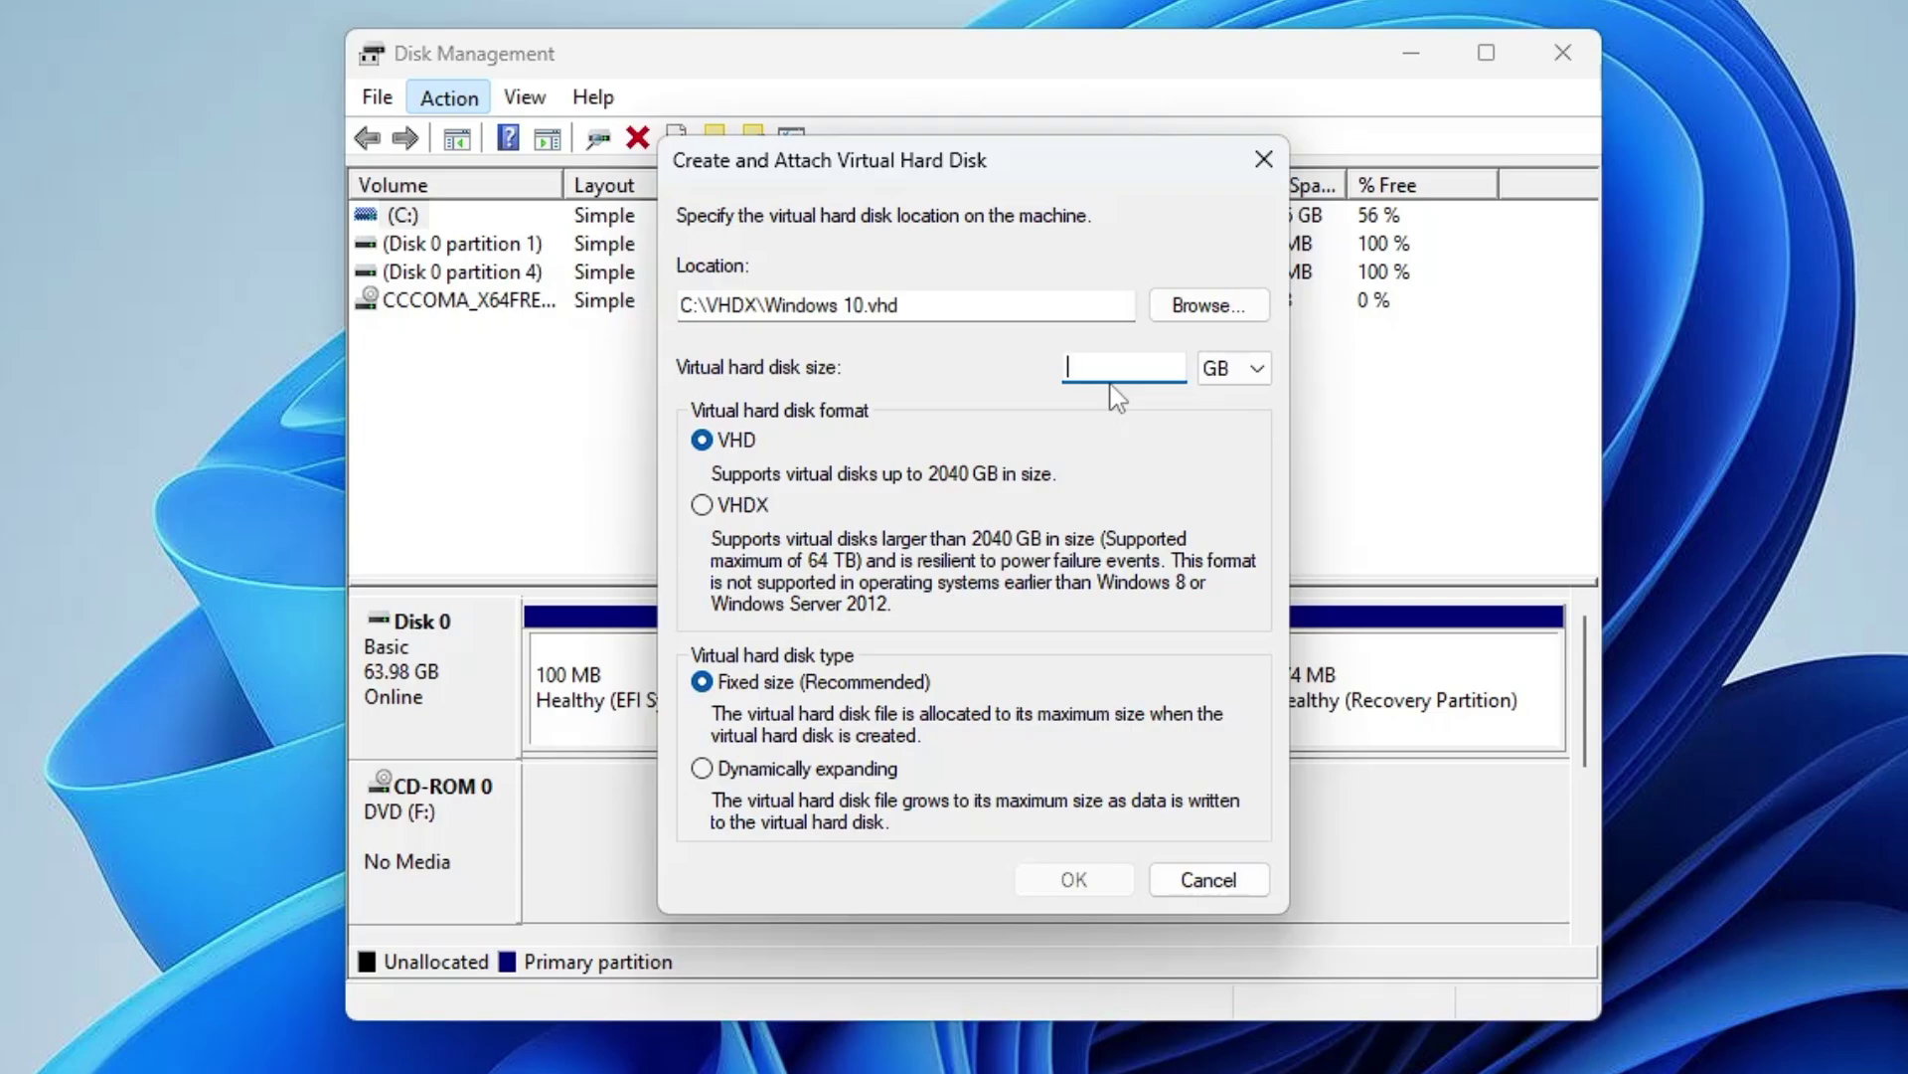
text(30)
click(701, 505)
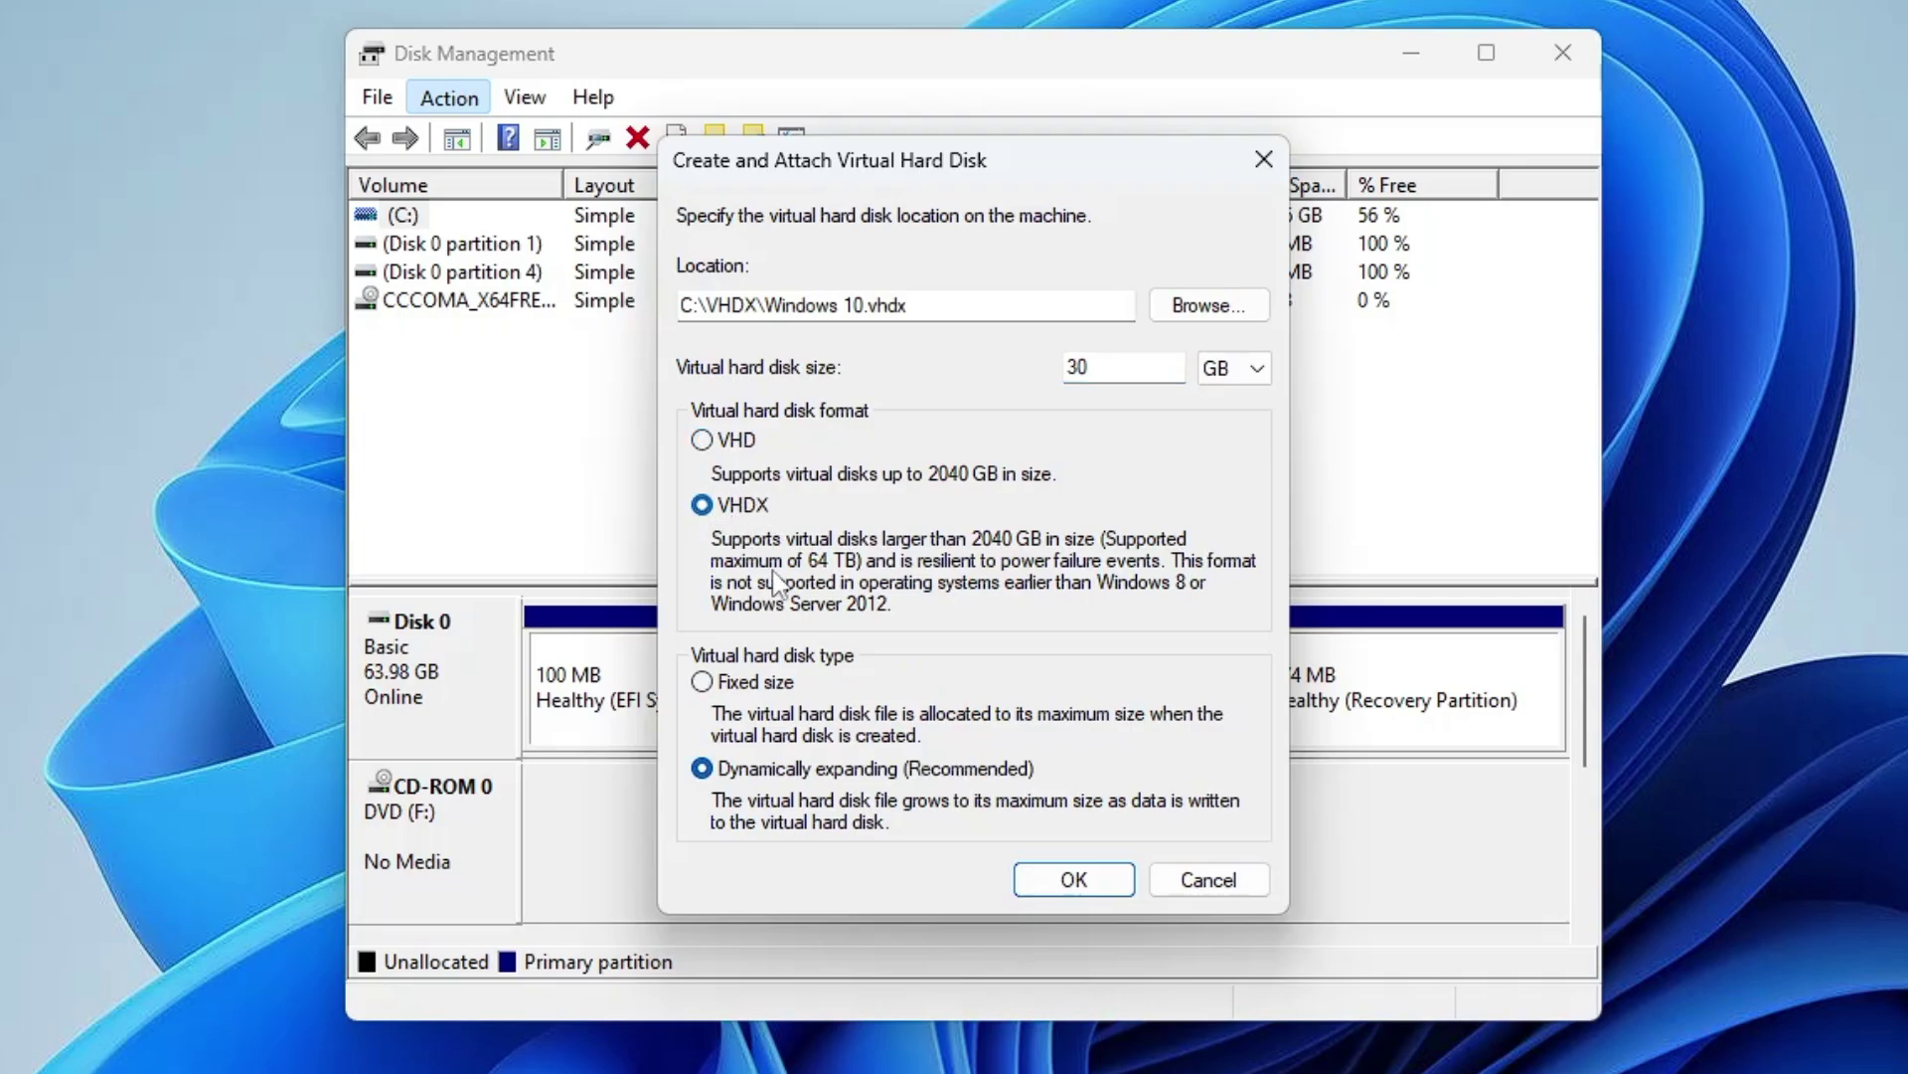
click(1059, 878)
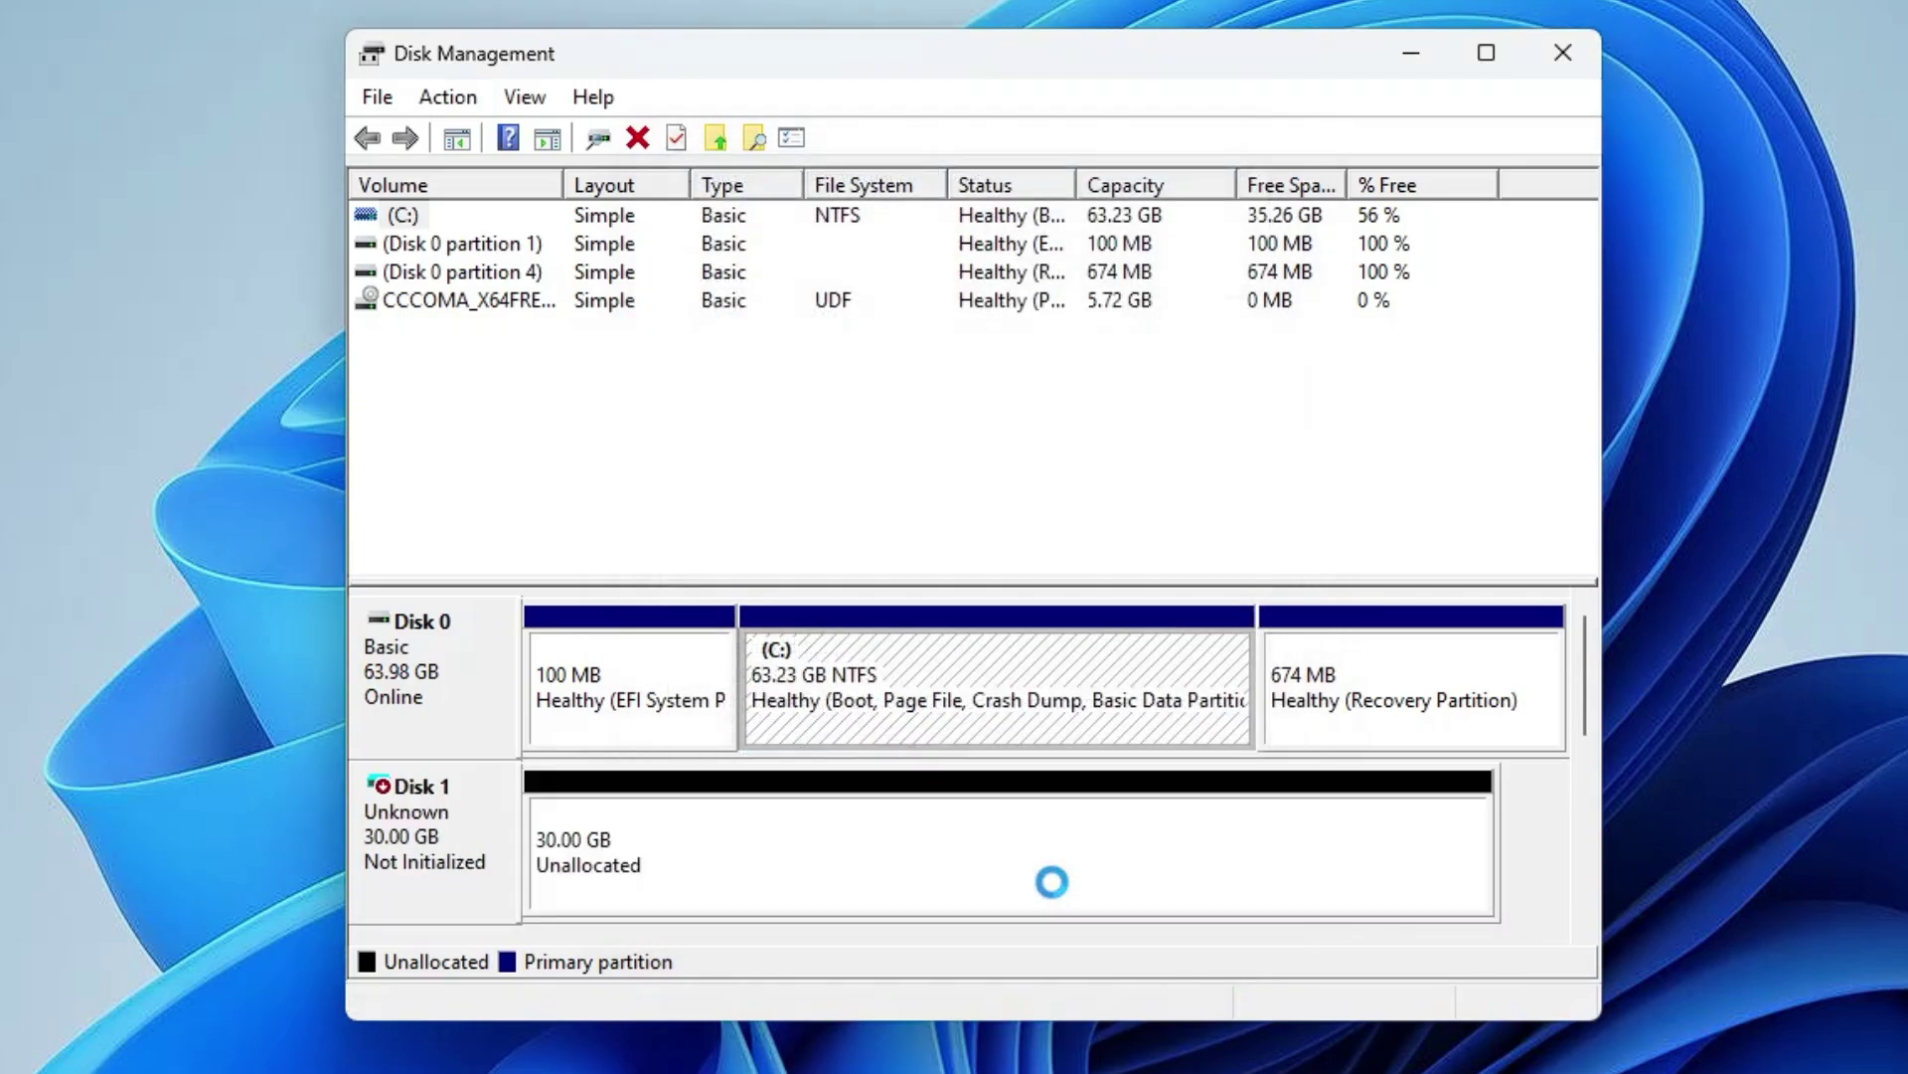
Initialize Disk 1 with the GPT (GUID Partition Table) partition style
right_click(422, 833)
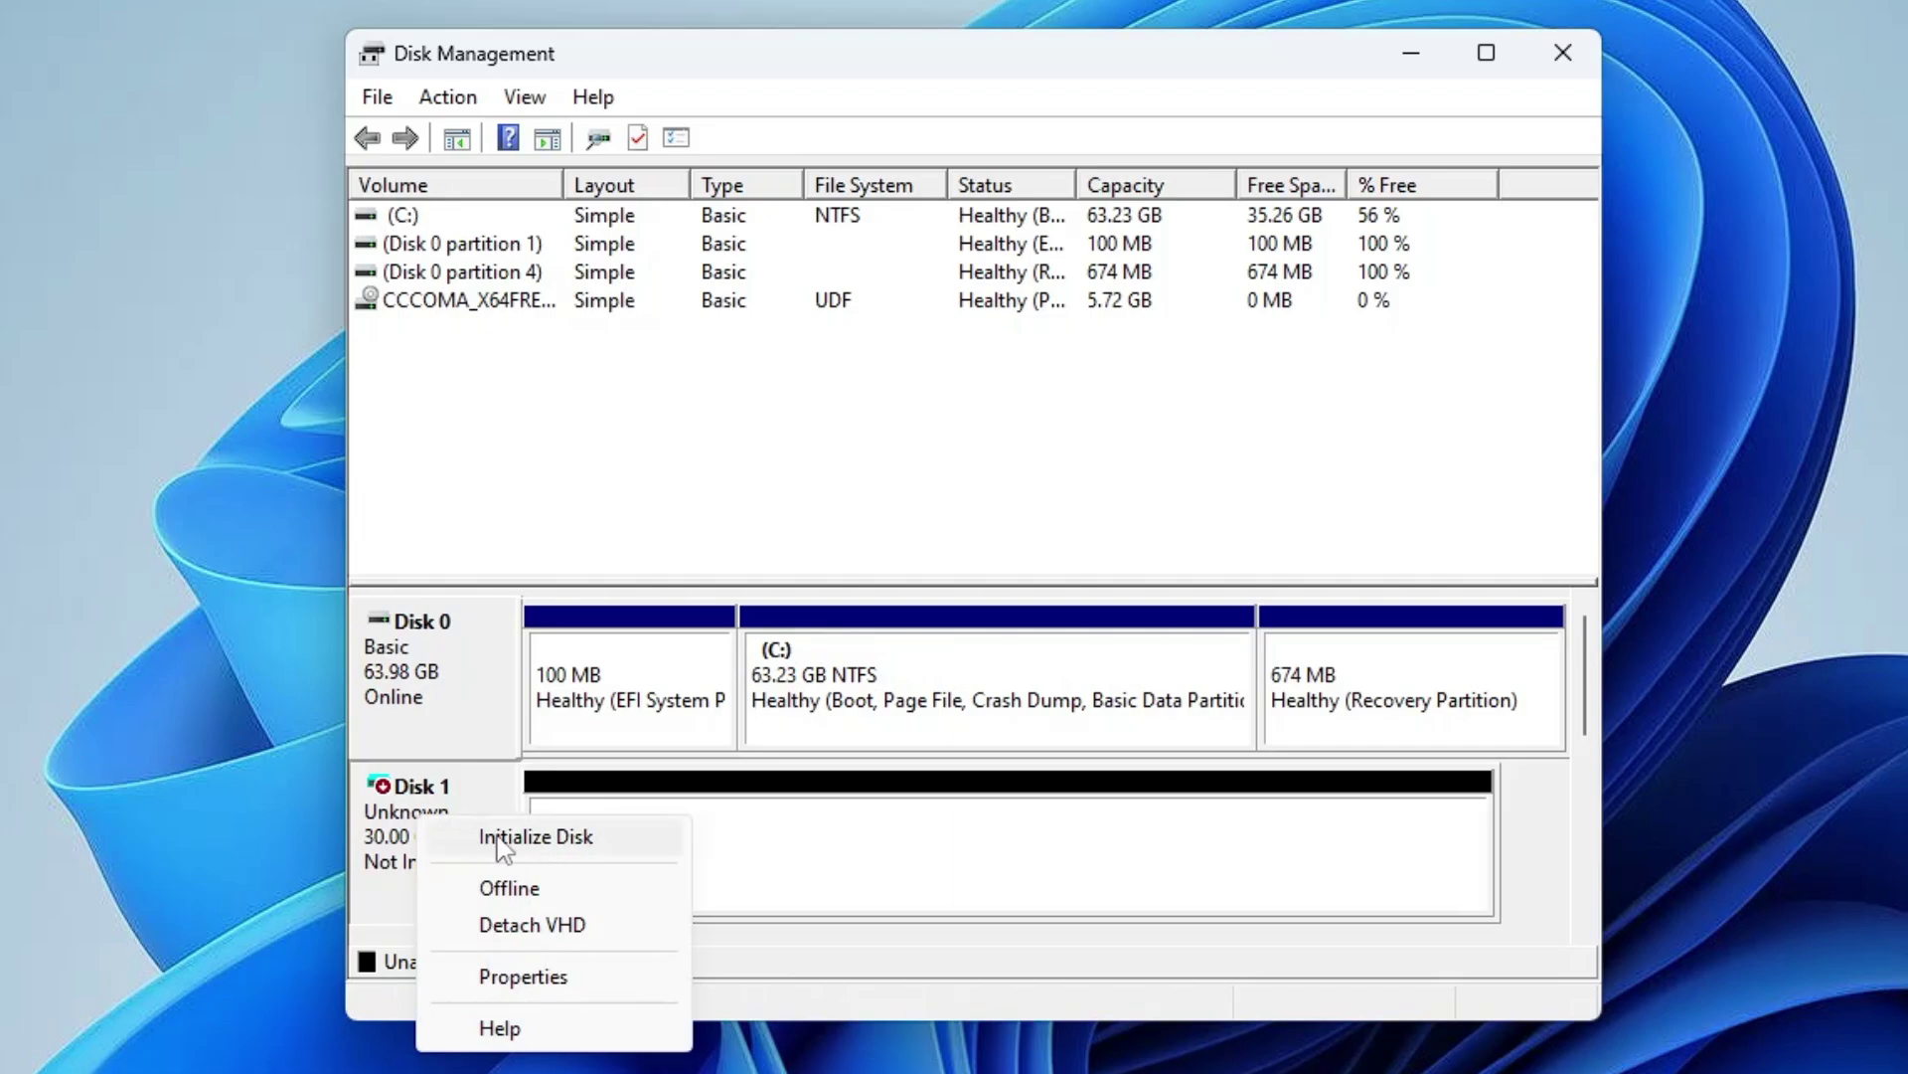
click(567, 841)
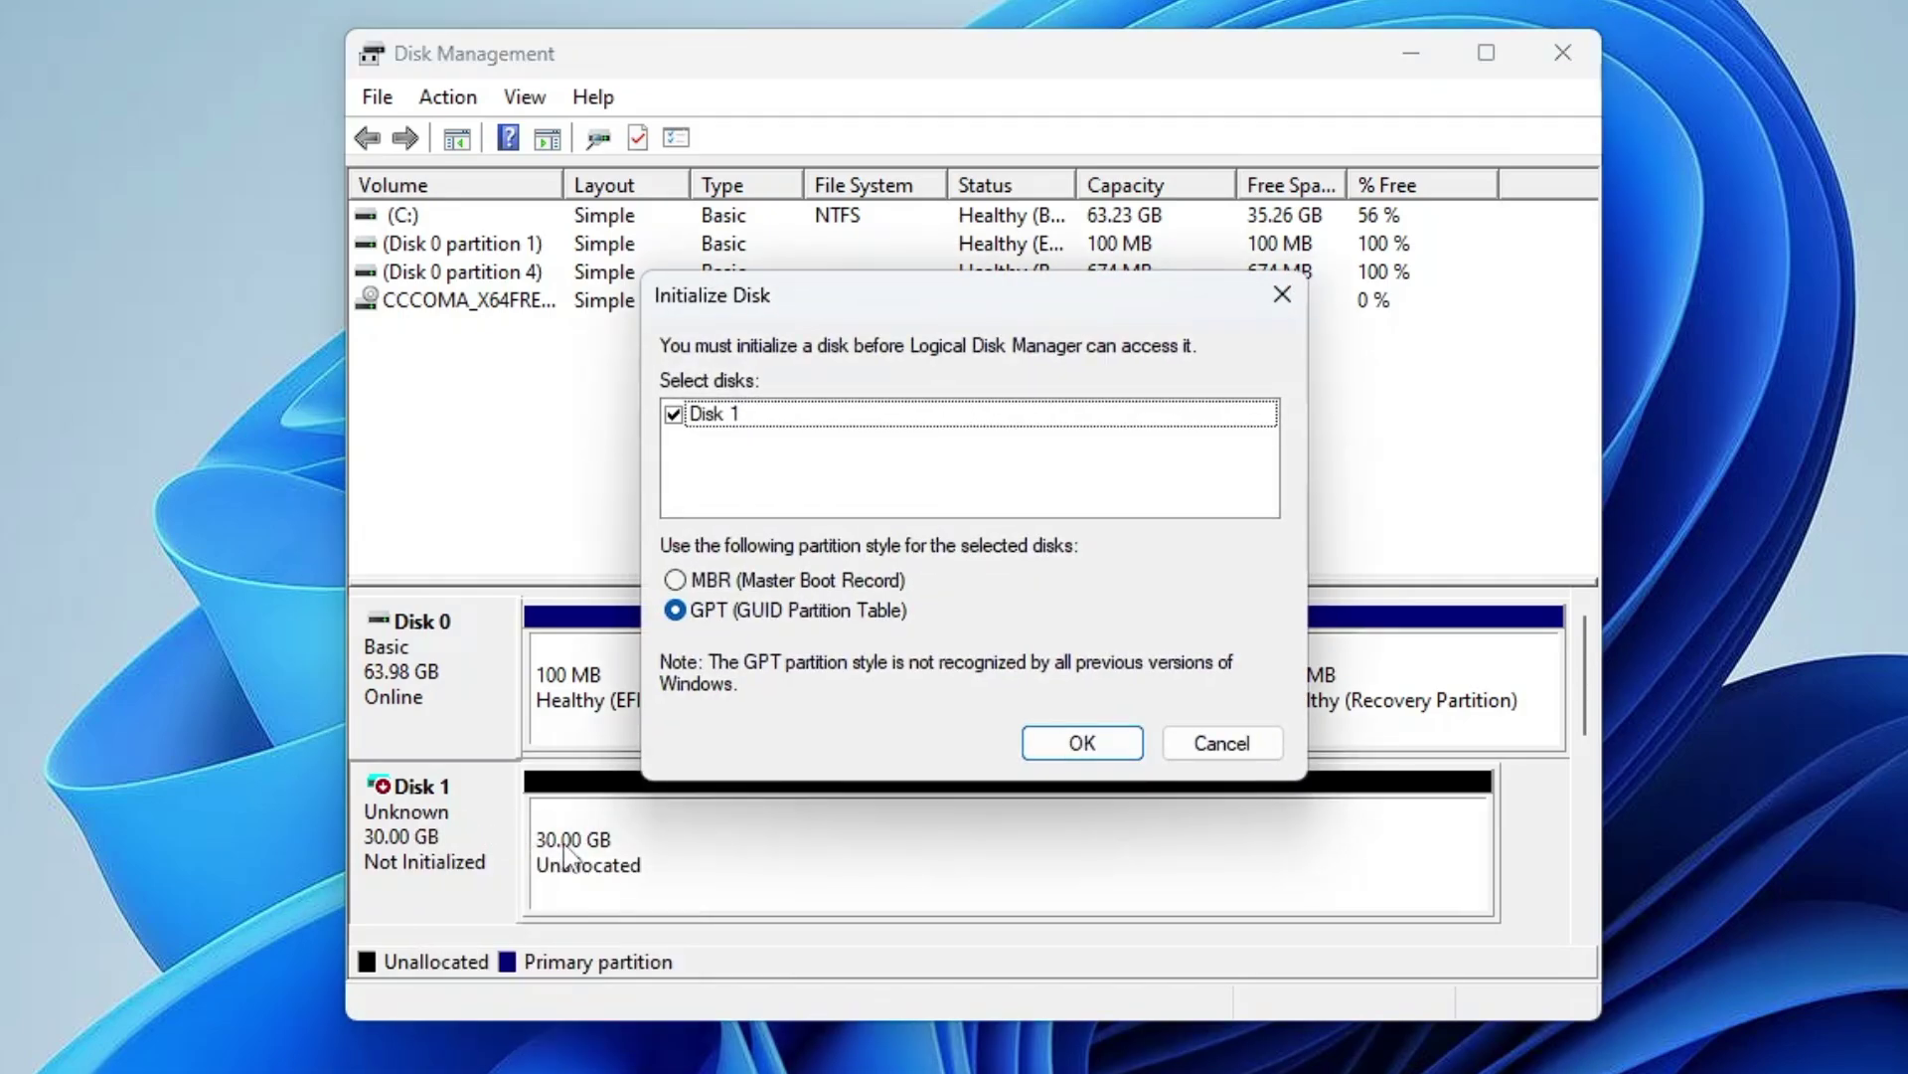
click(1083, 742)
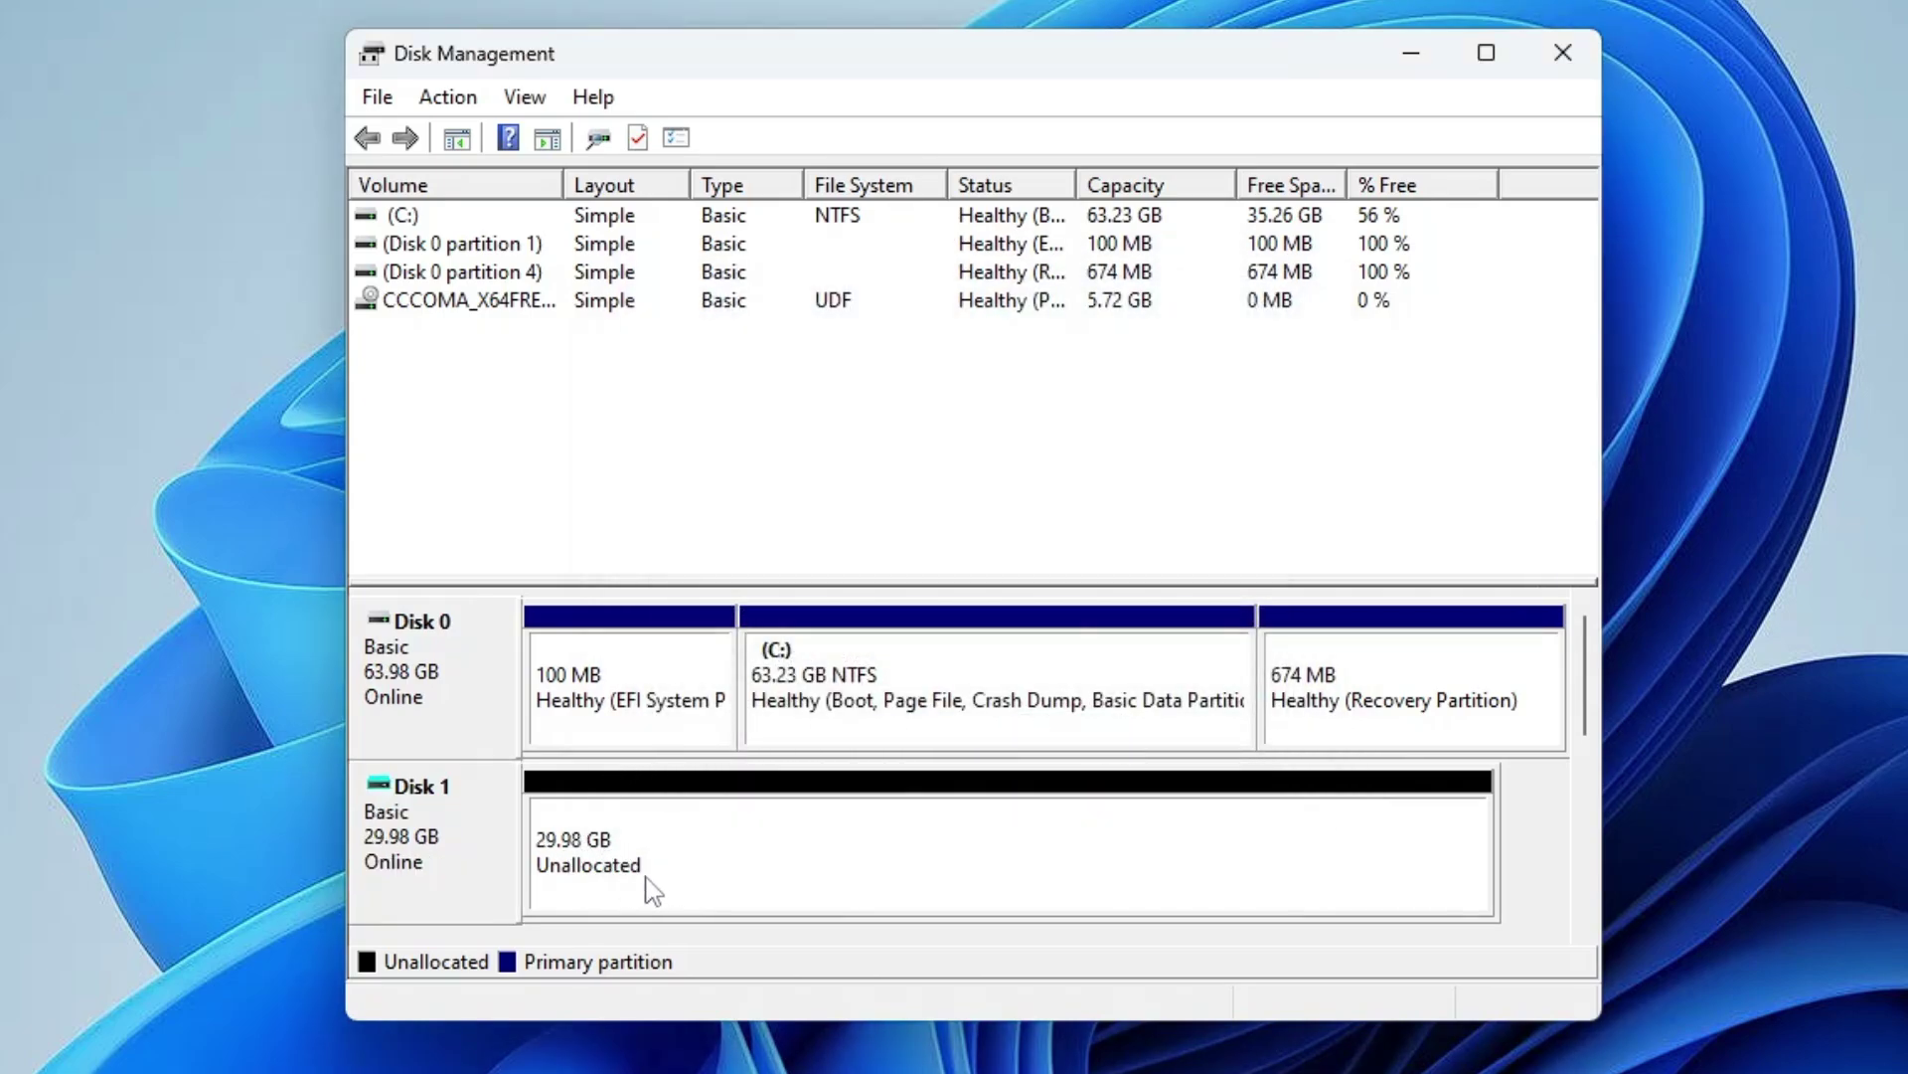
Create a simple volume in Disk 1's unallocated space with the drive letter K
right_click(646, 846)
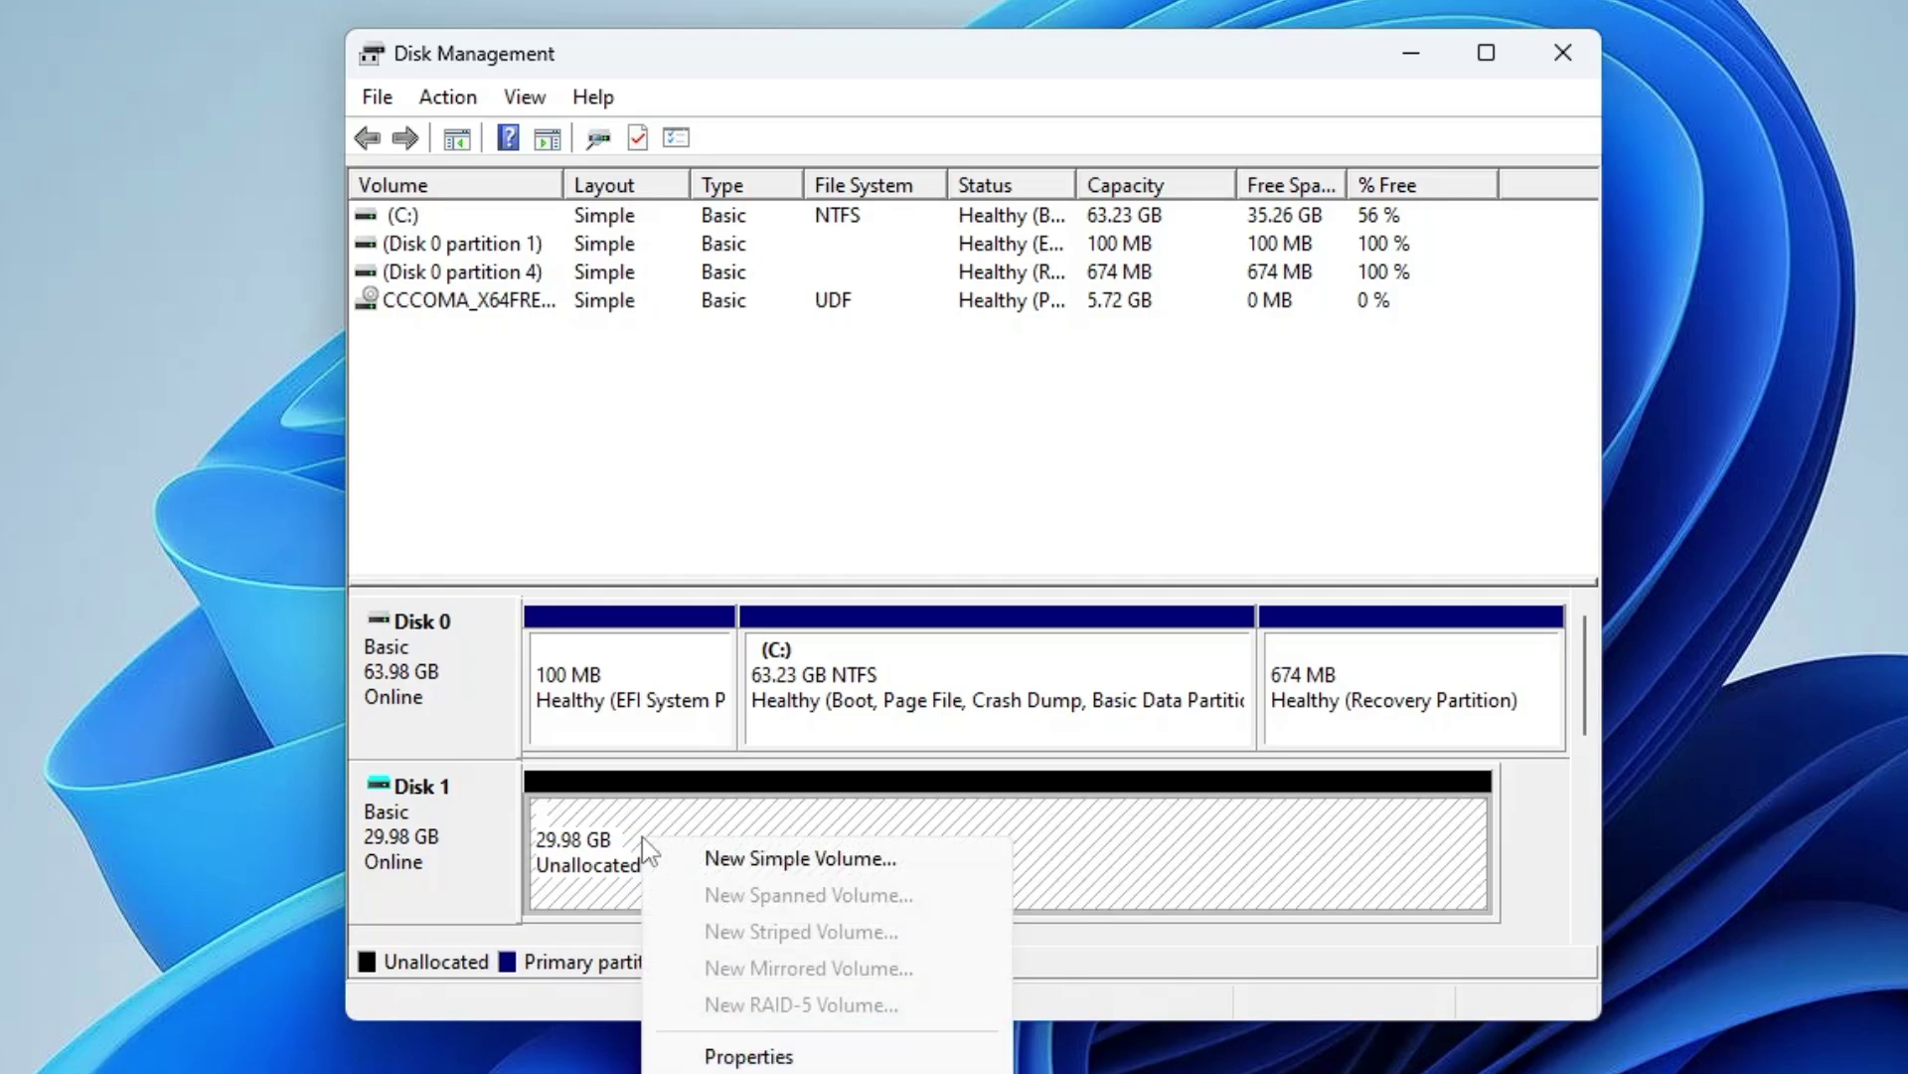
click(764, 861)
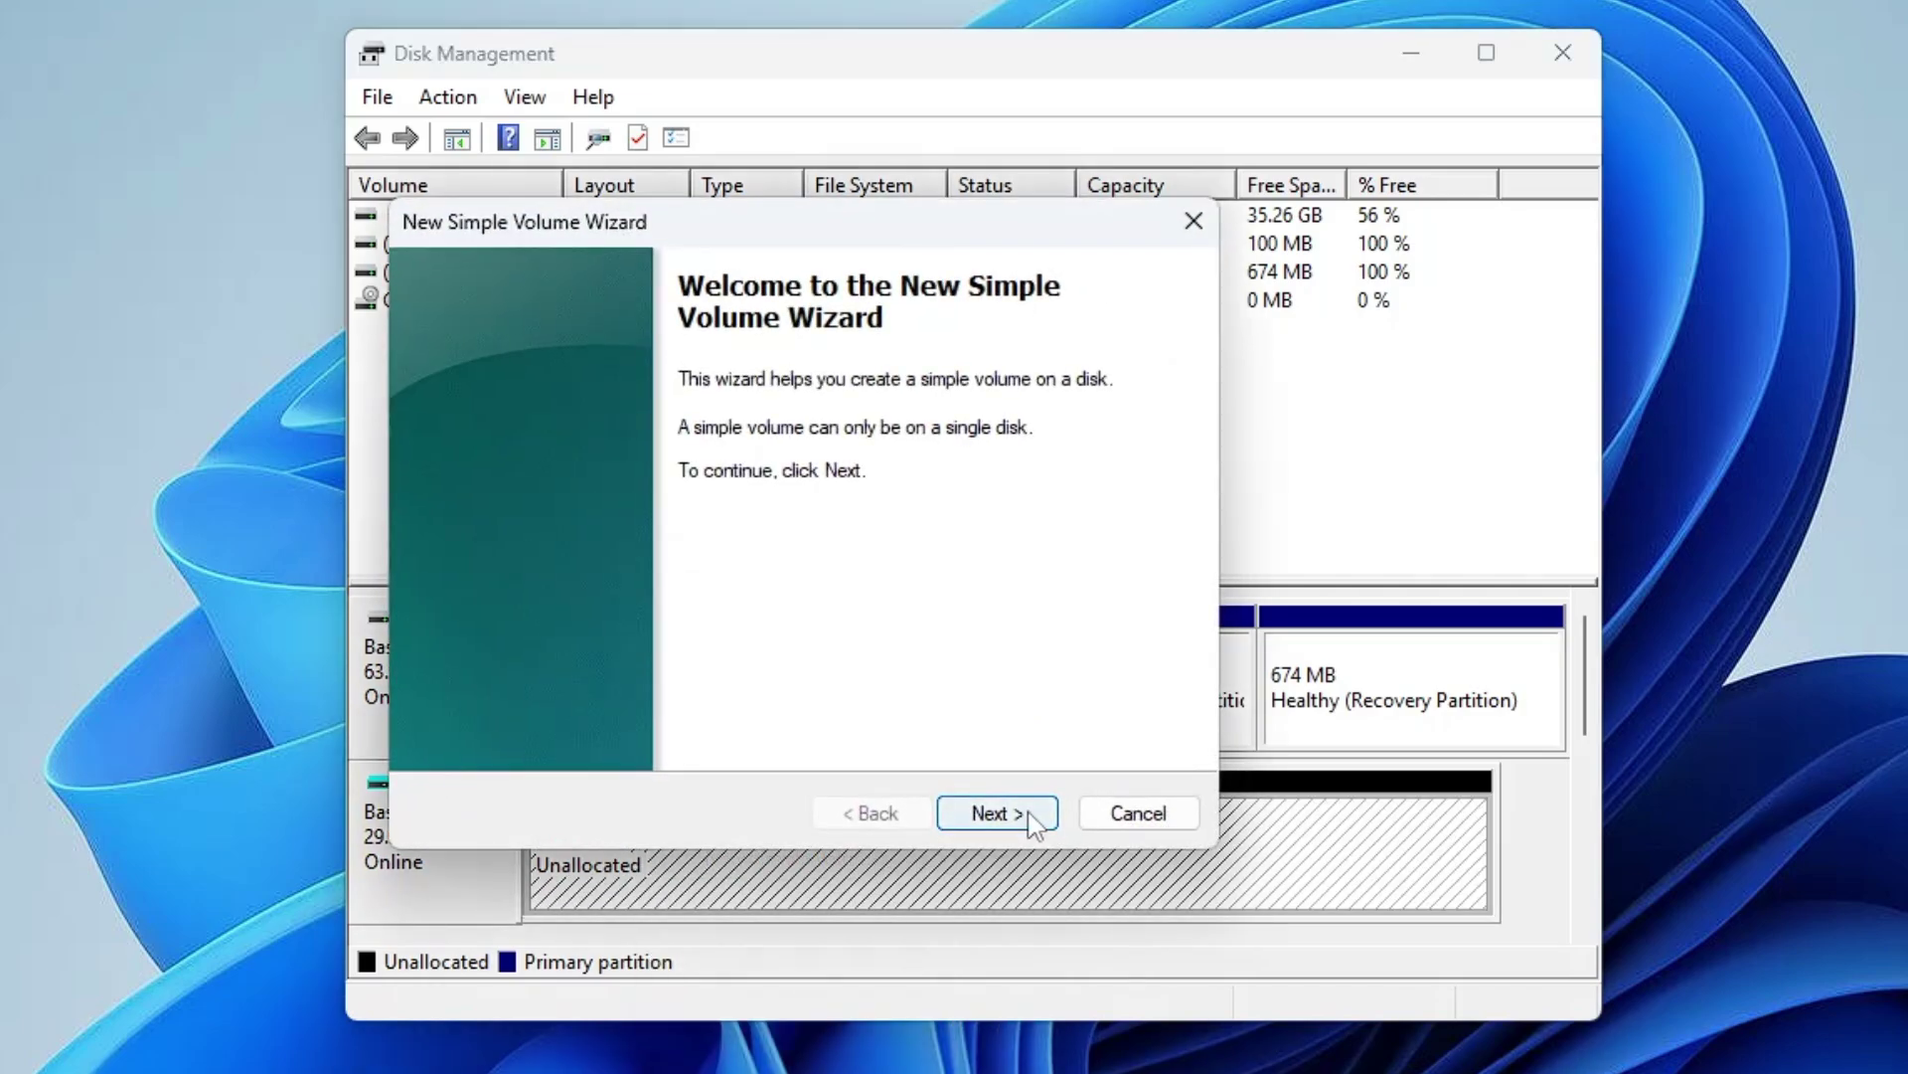
click(1017, 807)
click(1019, 815)
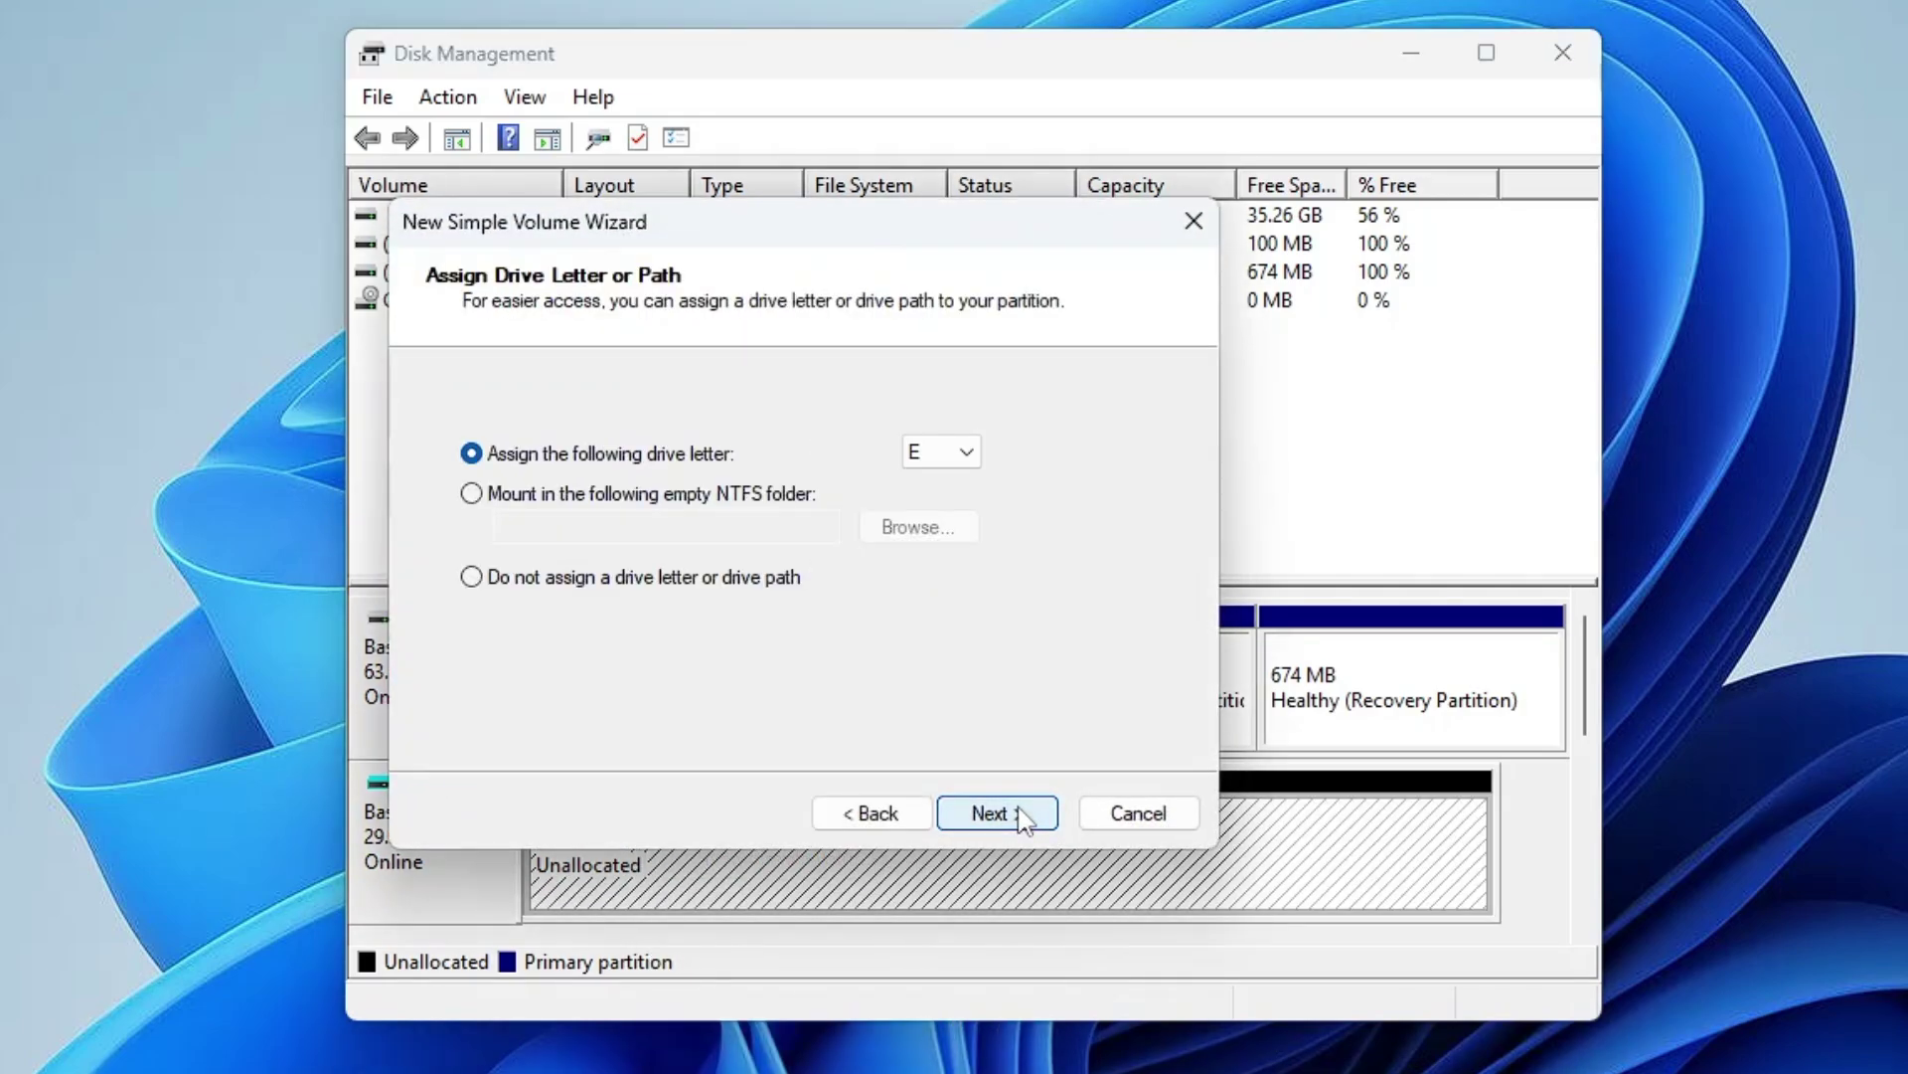
click(969, 452)
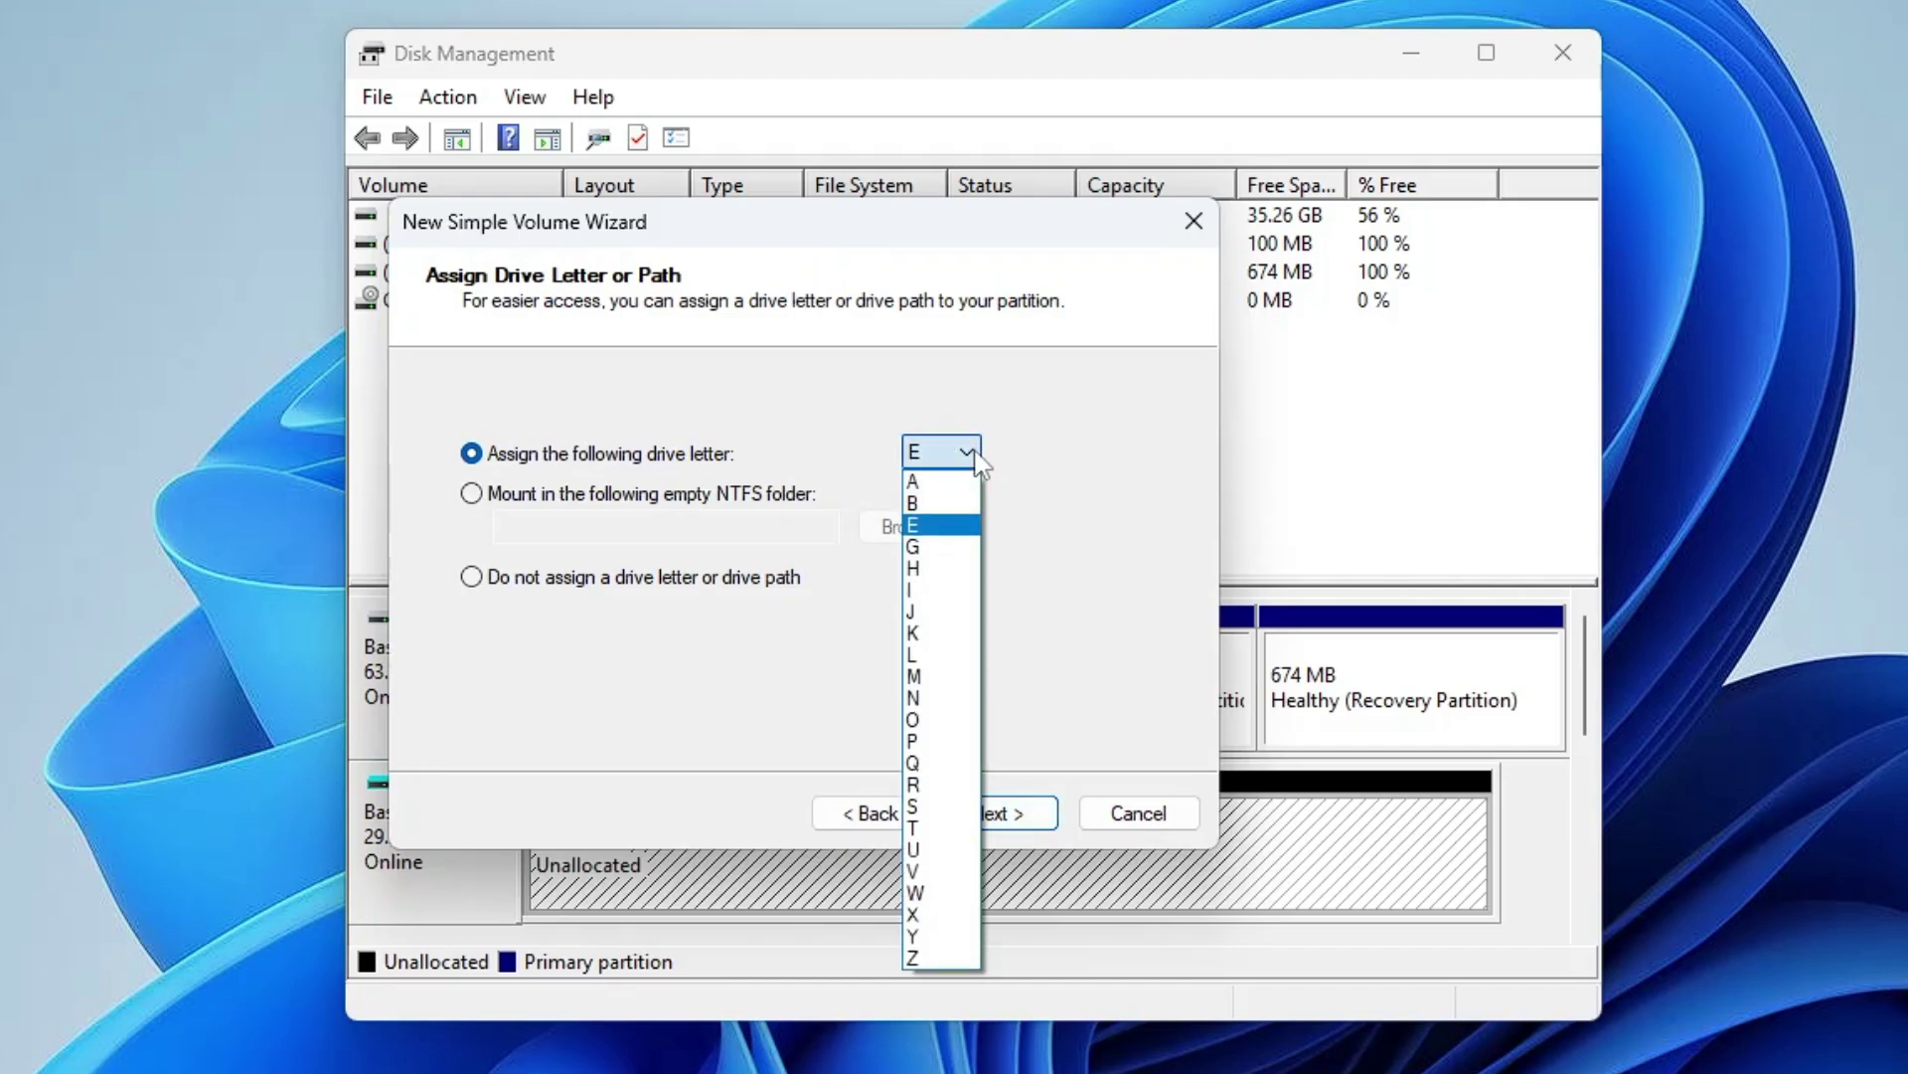
click(930, 634)
click(1001, 816)
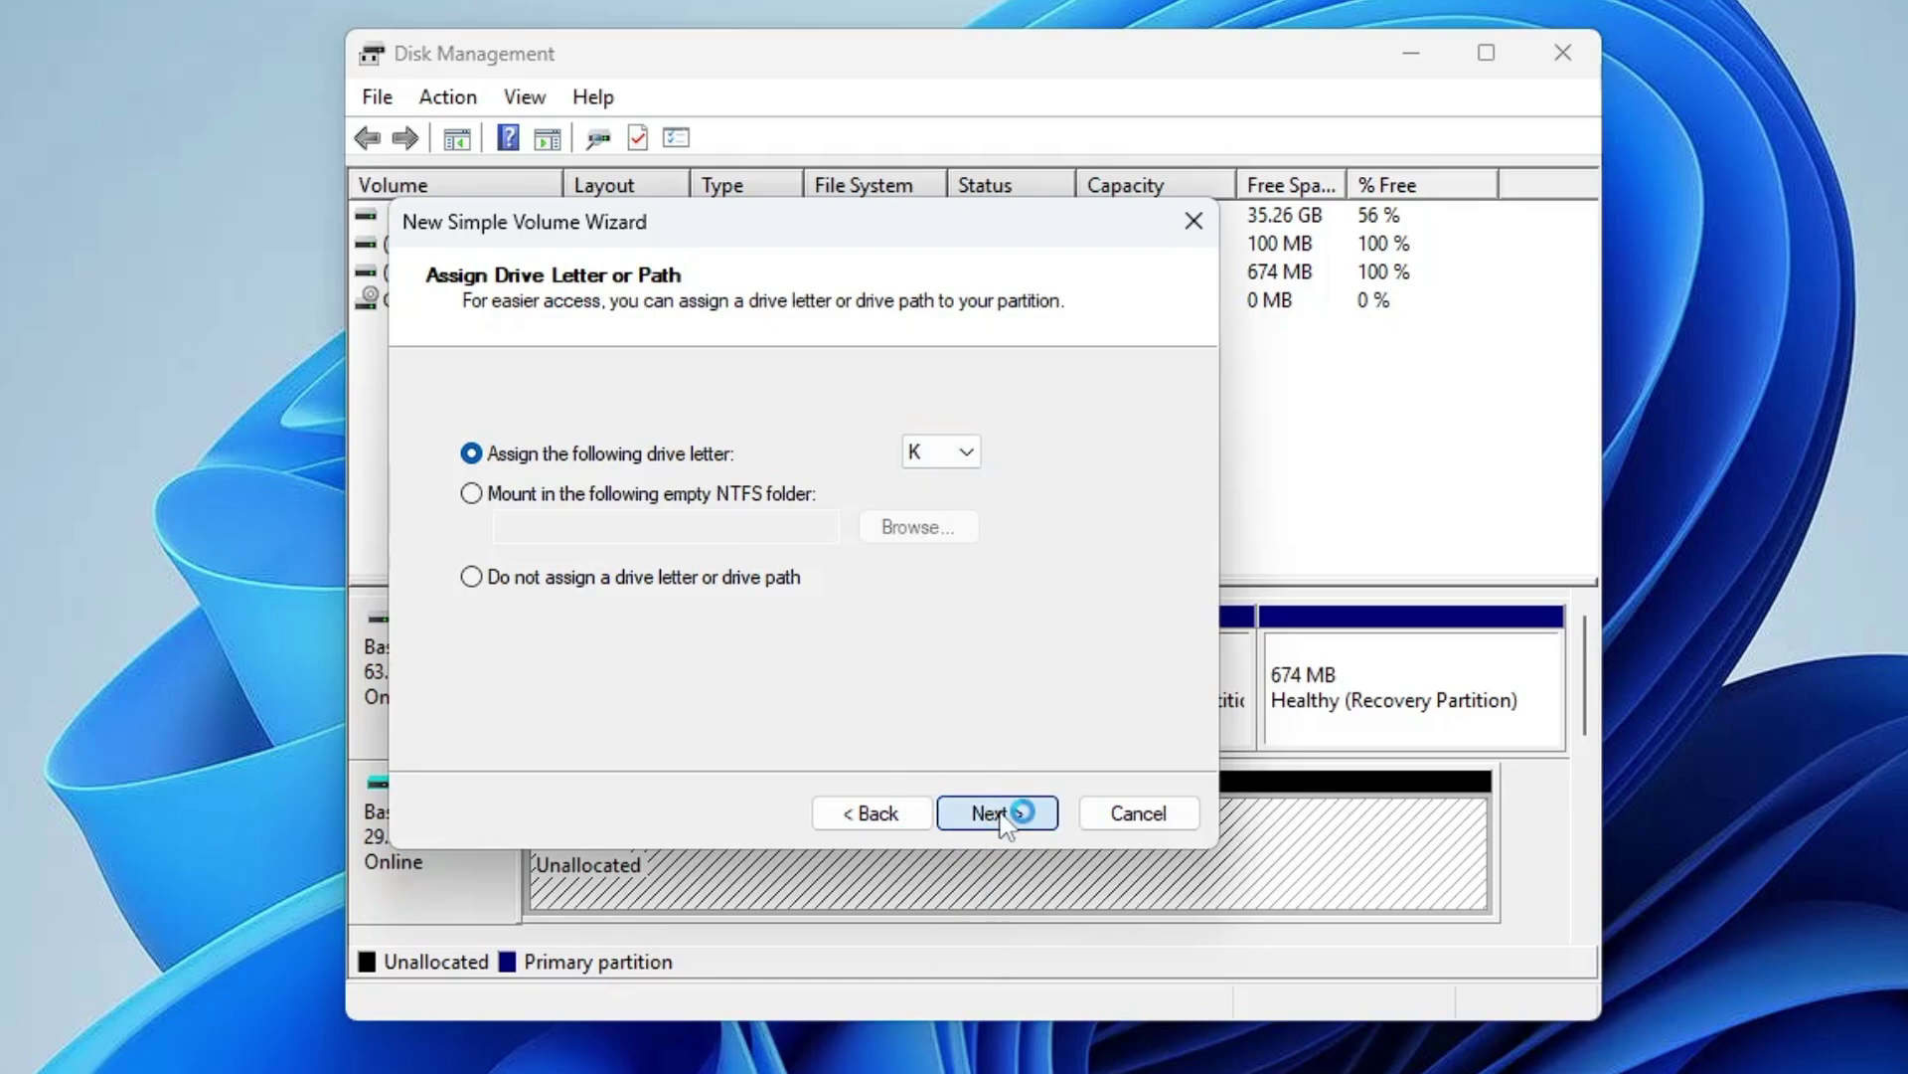
click(999, 814)
click(997, 811)
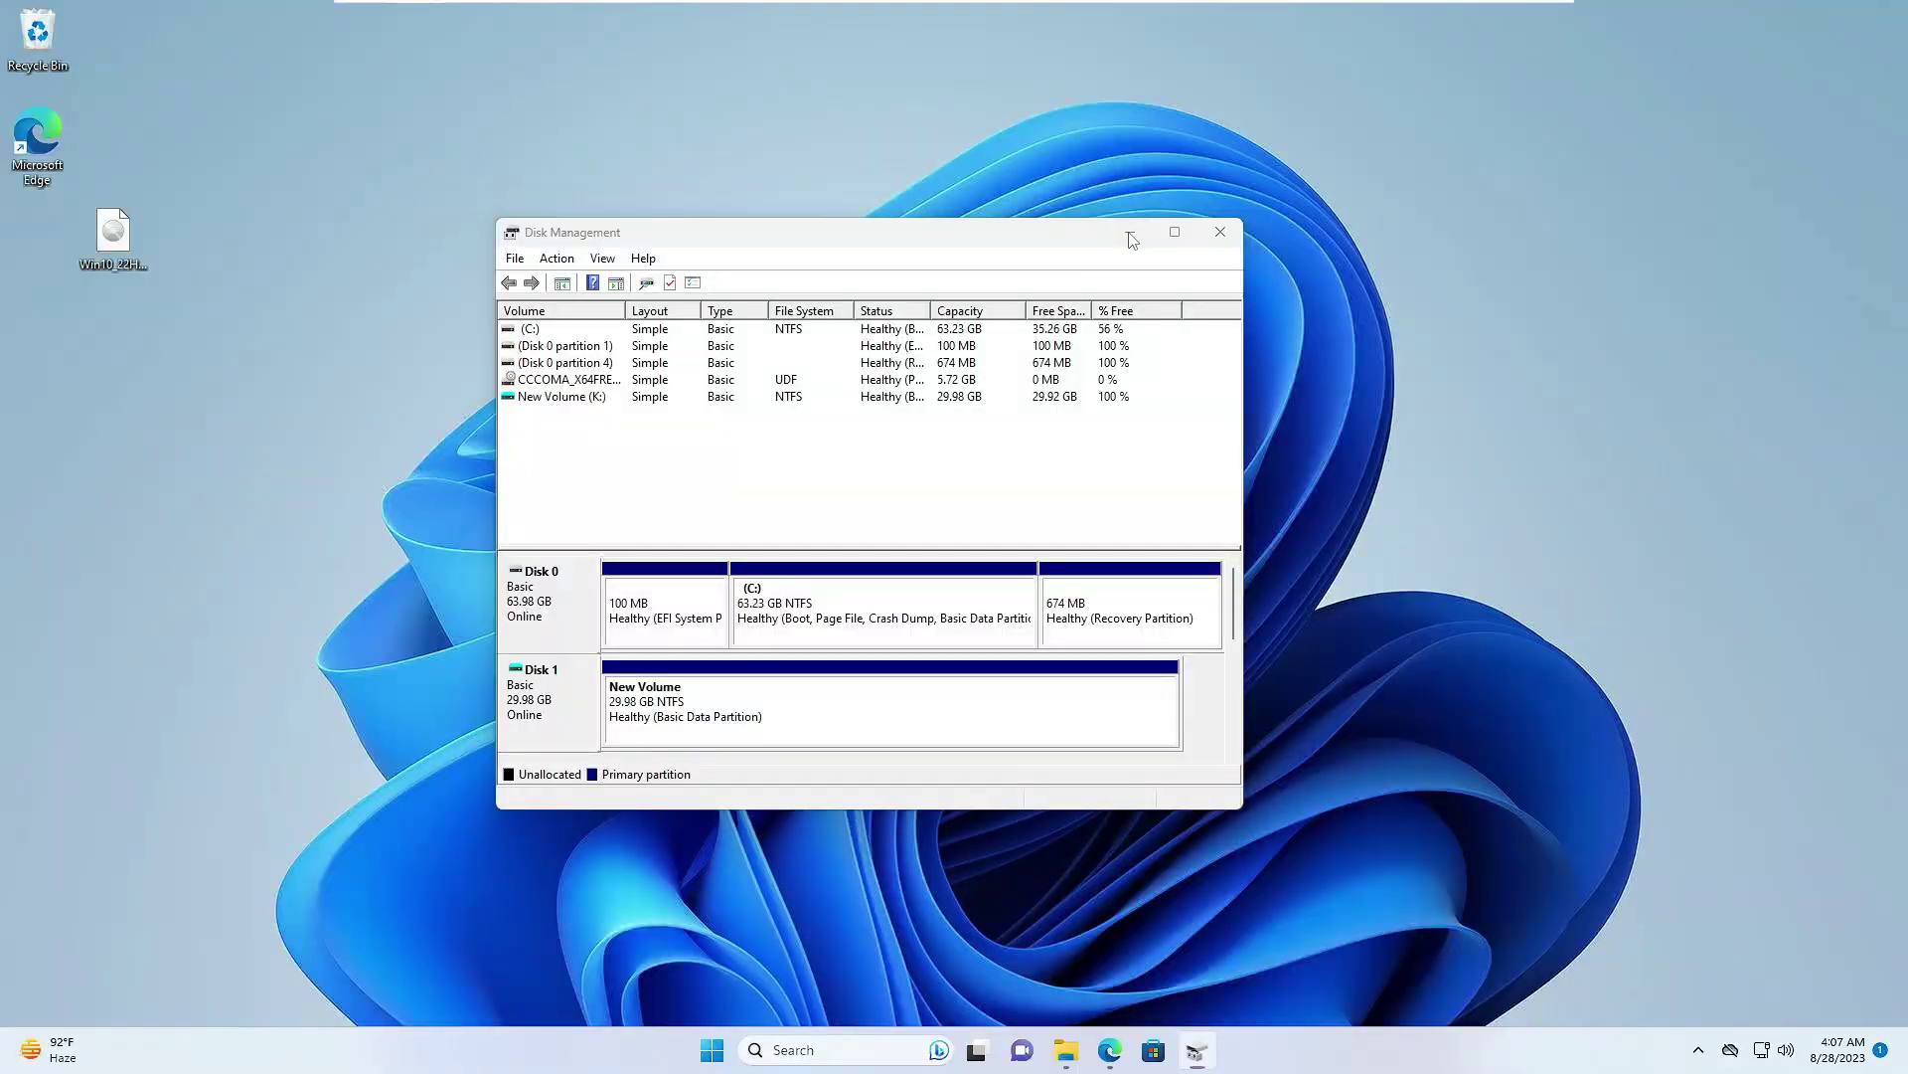
Minimize Disk Management and open Command Prompt as administrator
click(1411, 53)
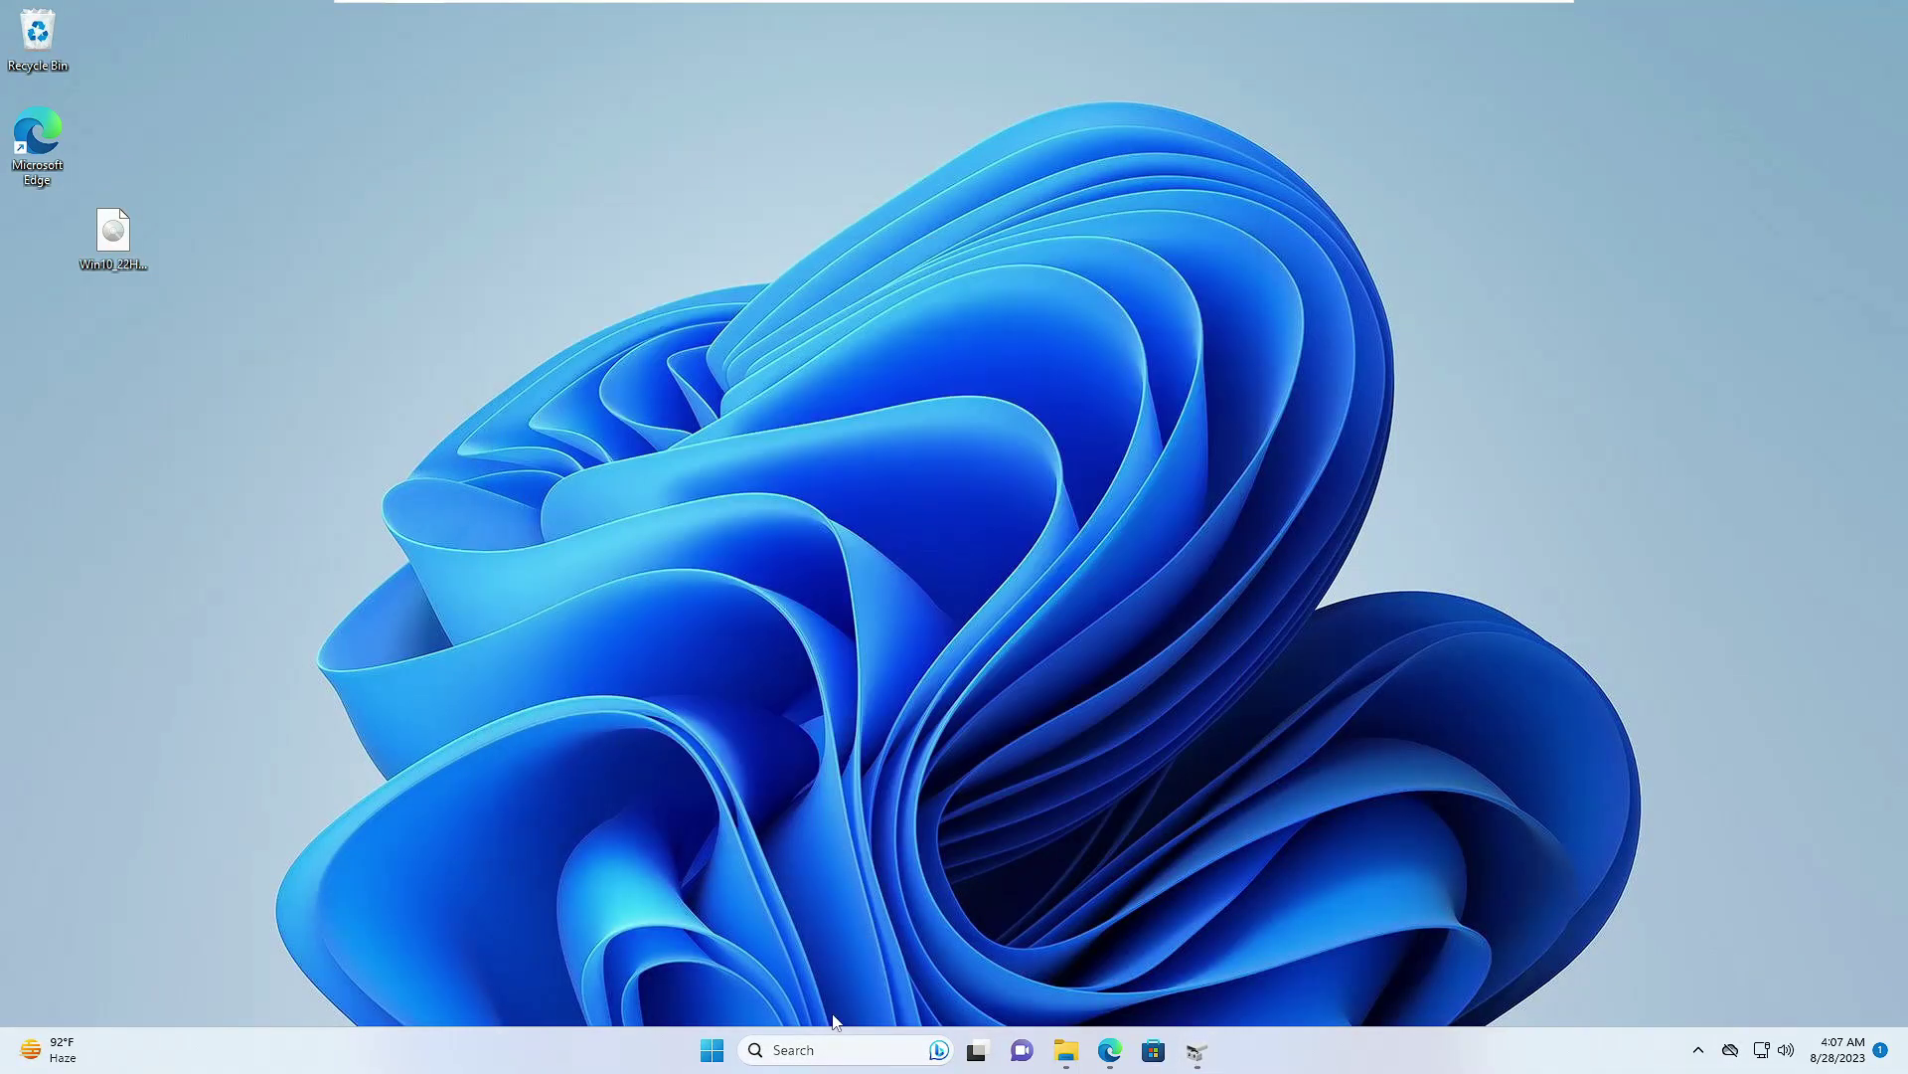
click(785, 1050)
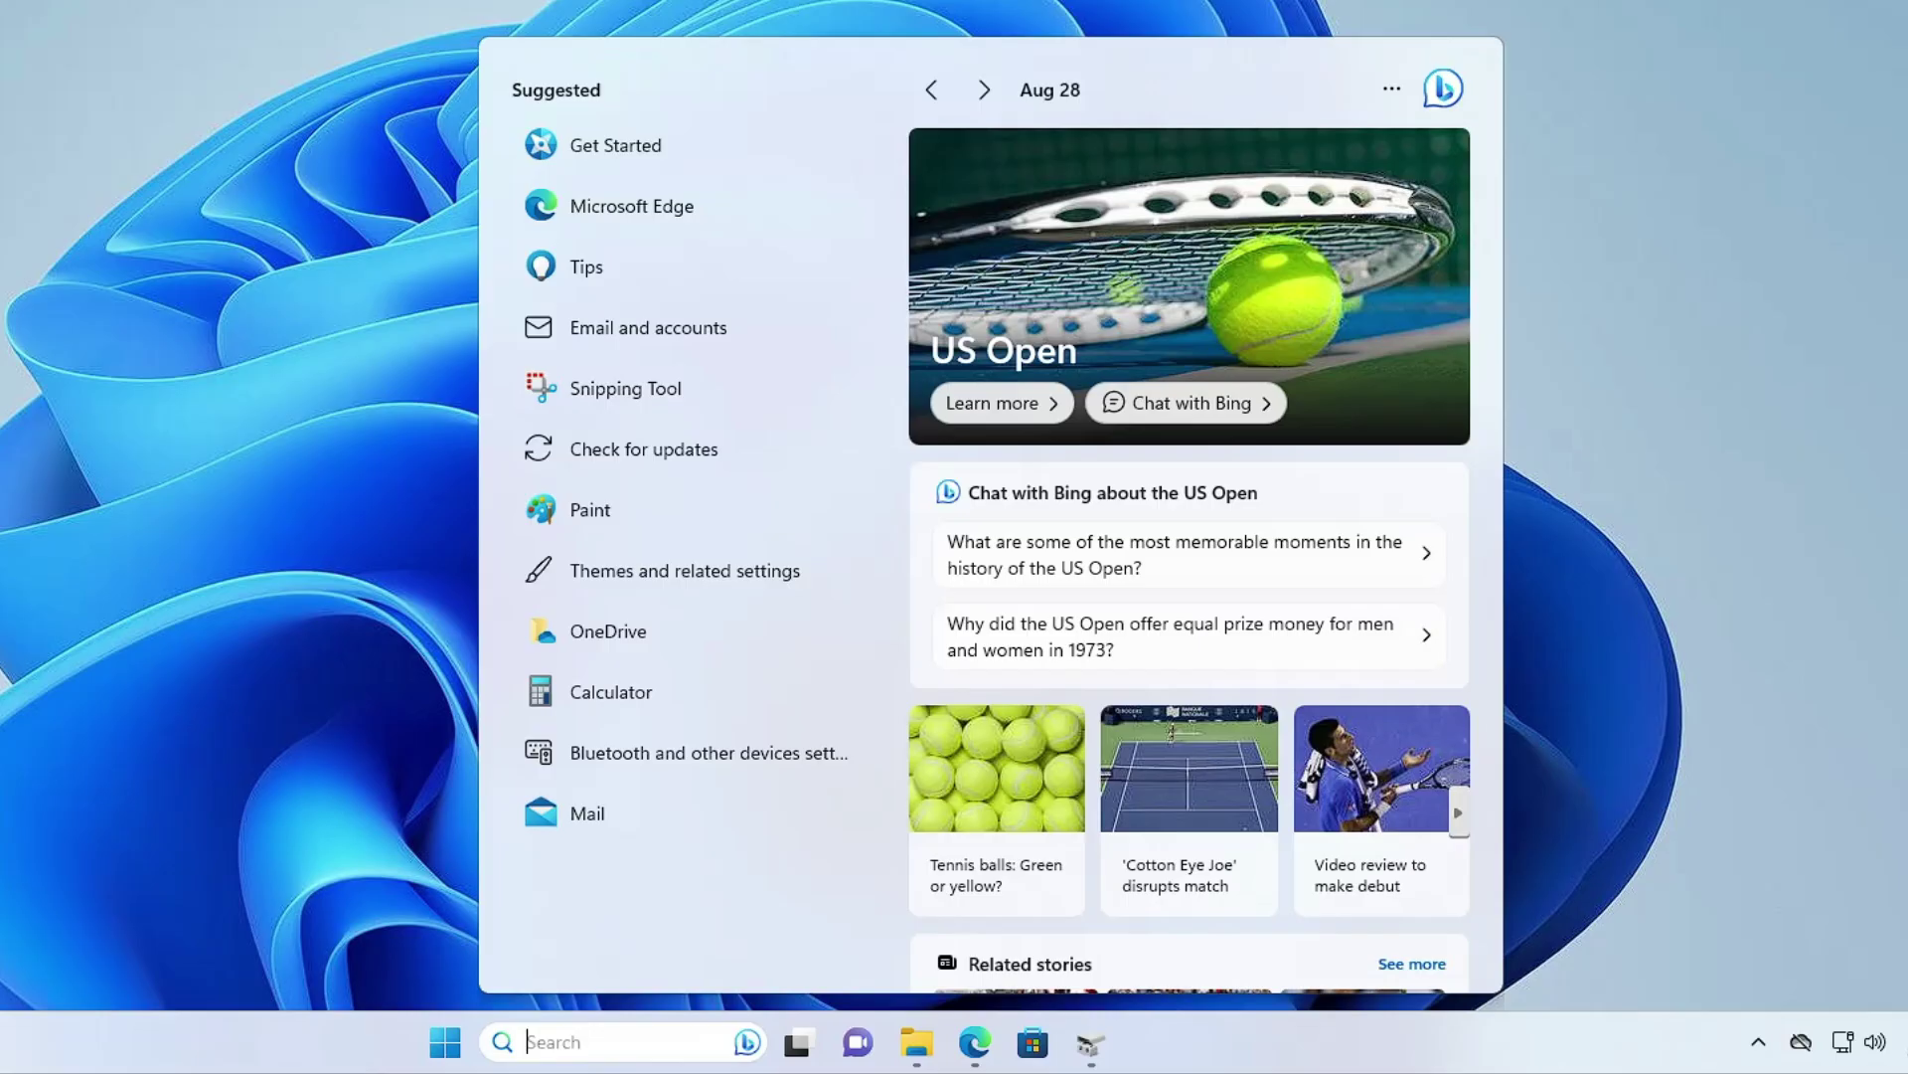
text(cmd)
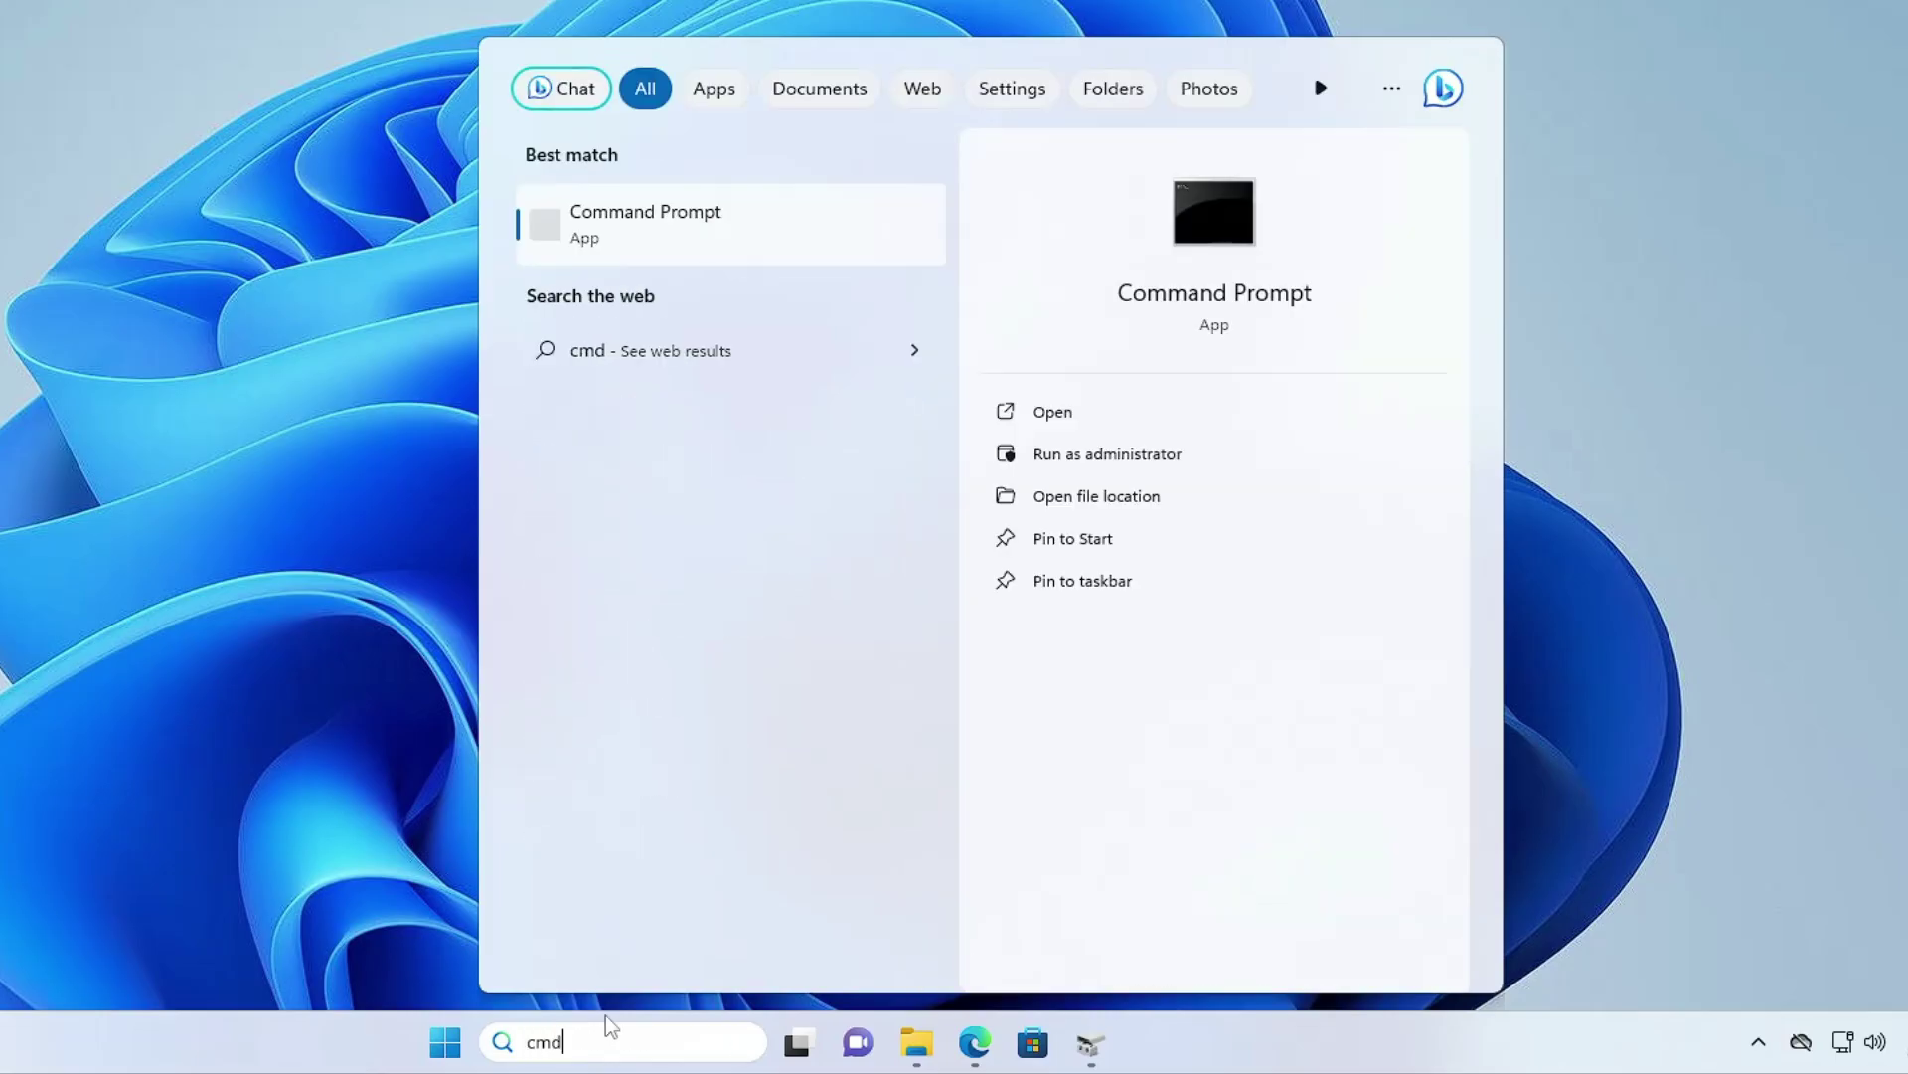
right_click(682, 242)
click(764, 265)
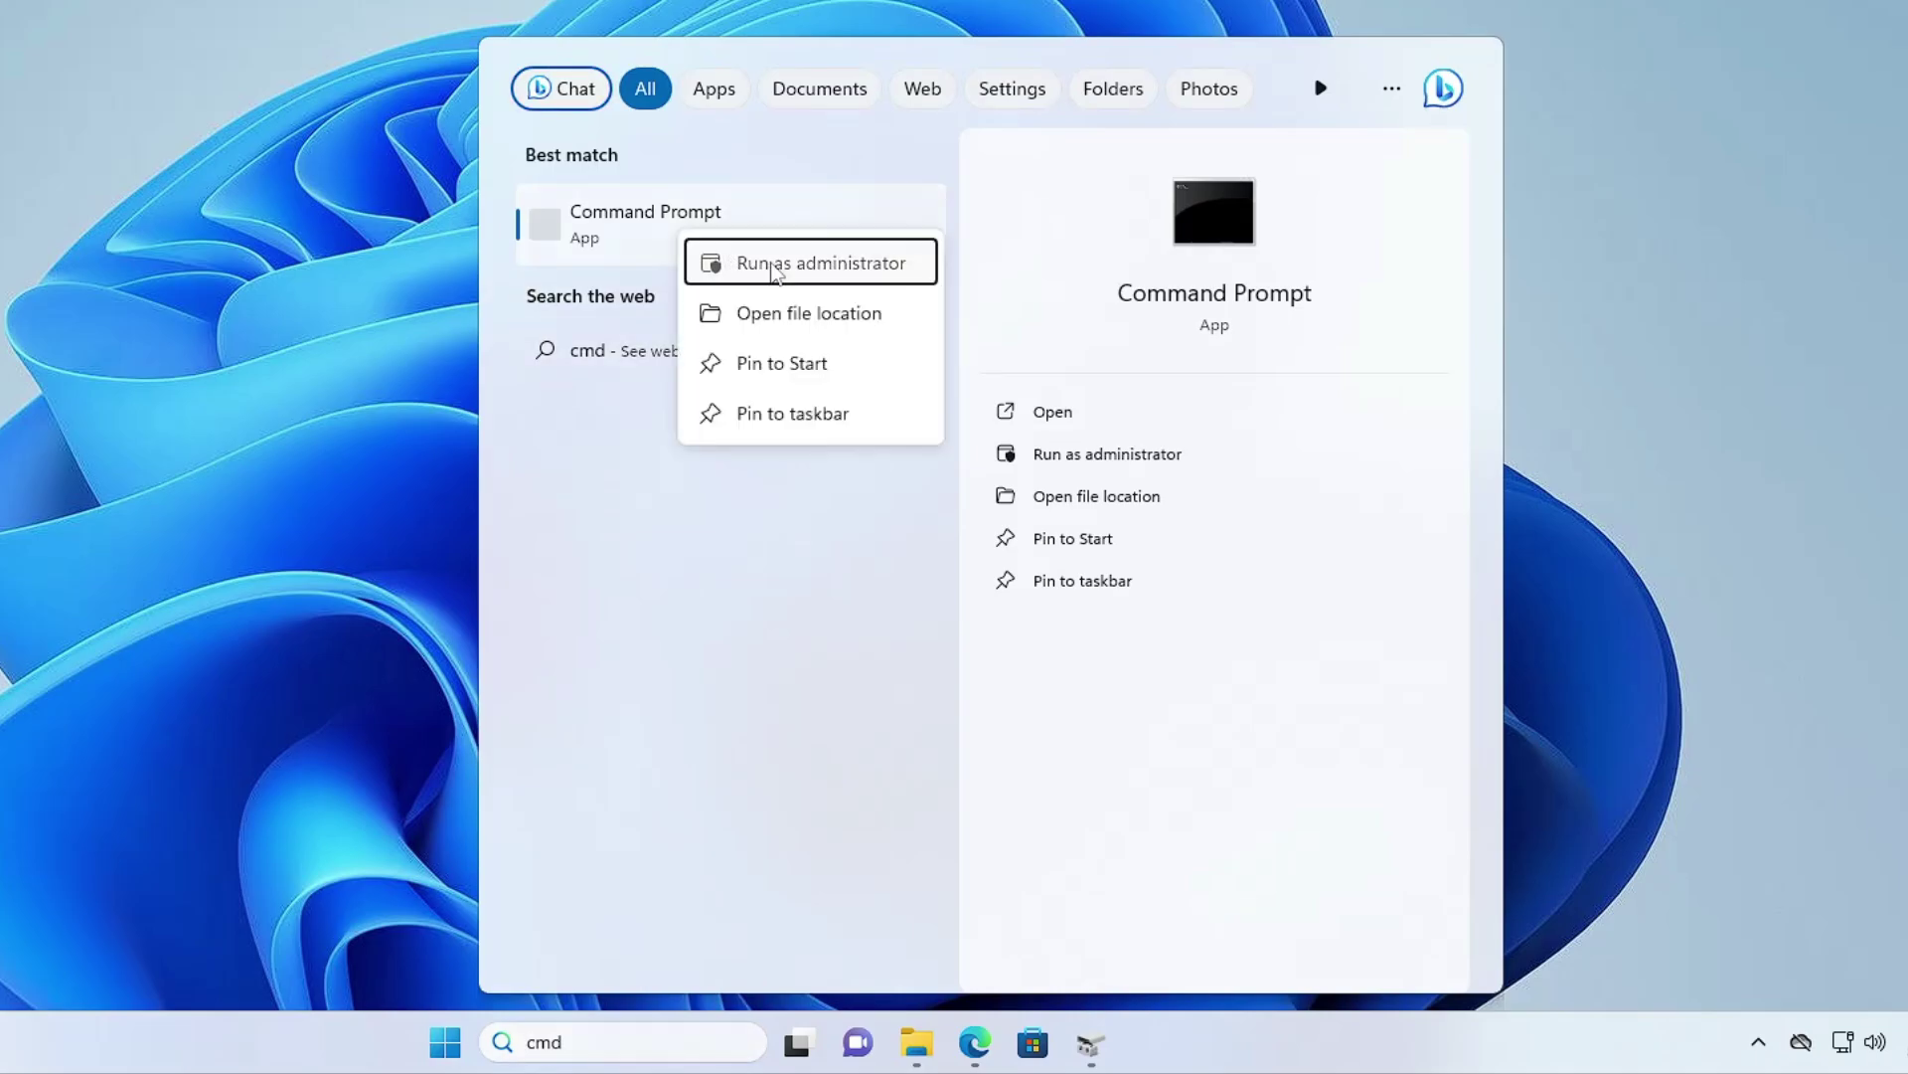
click(636, 552)
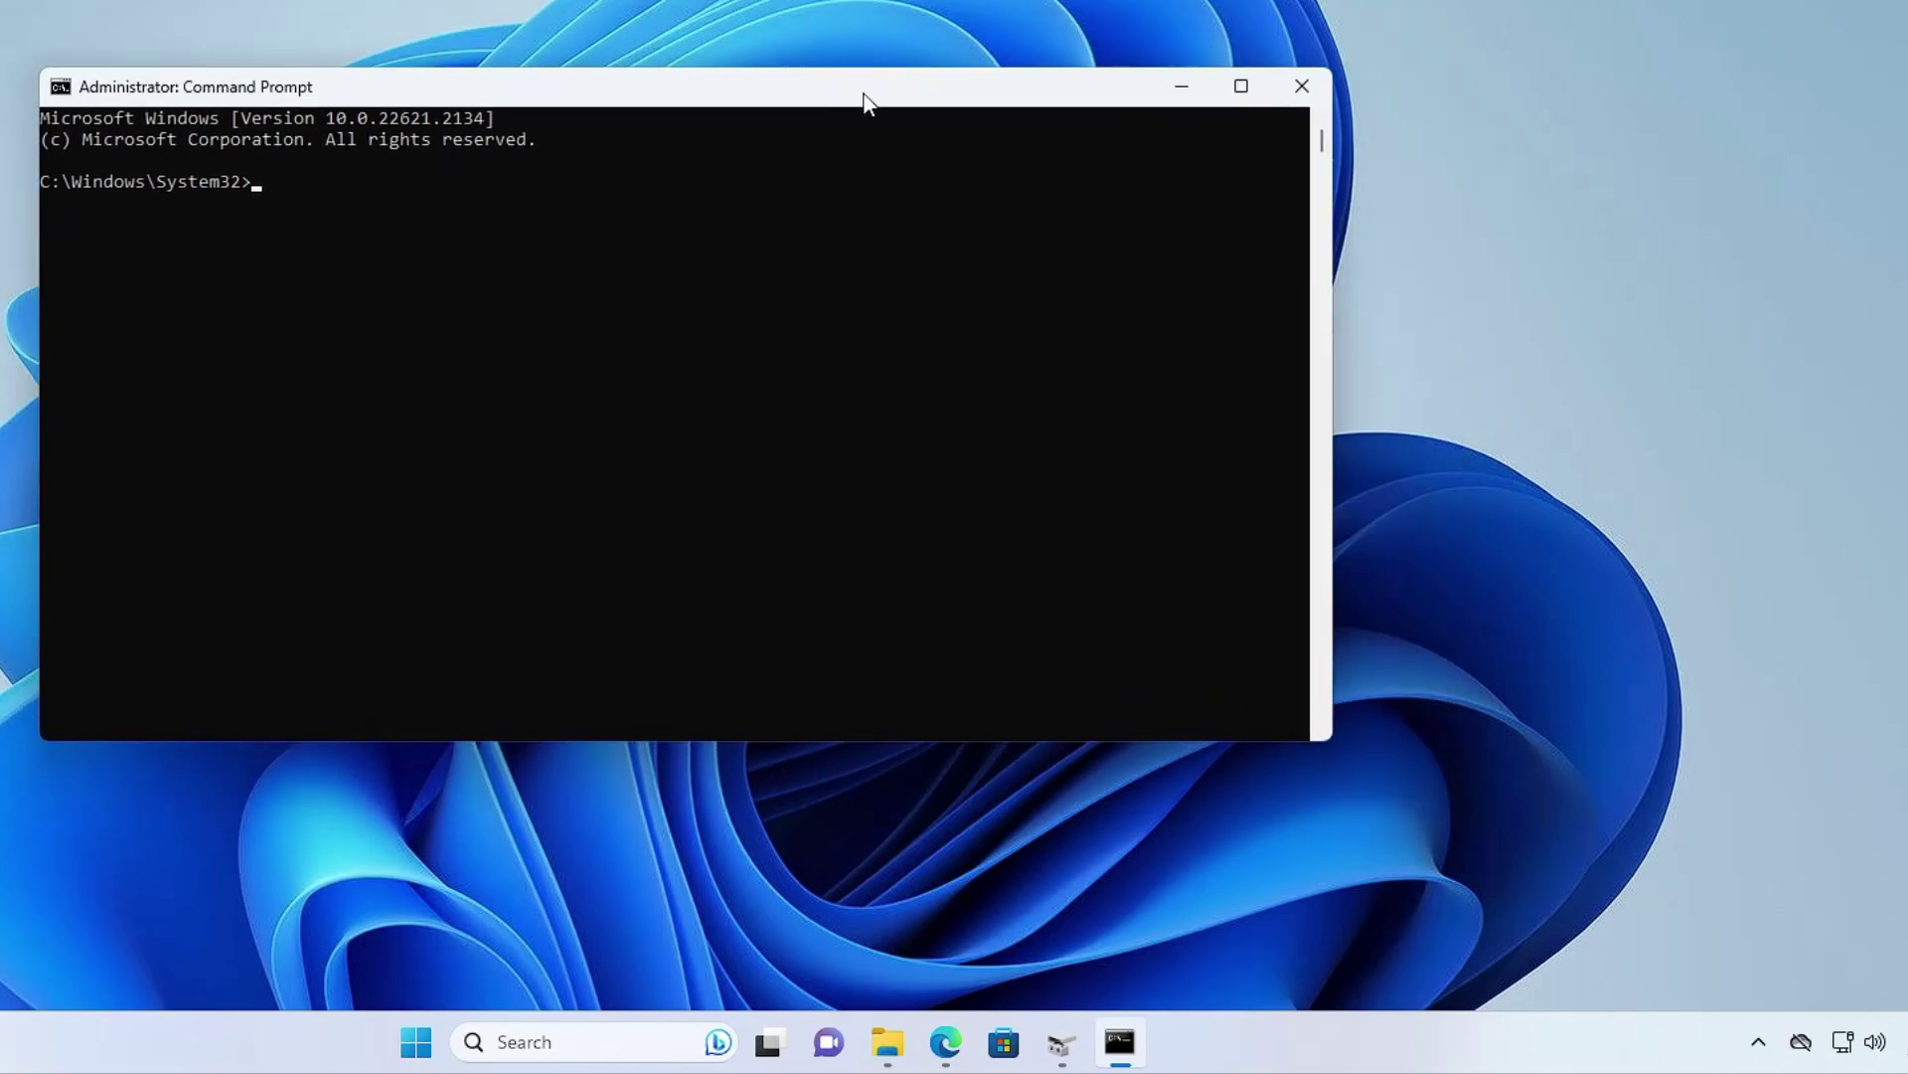
drag(864, 94, 952, 104)
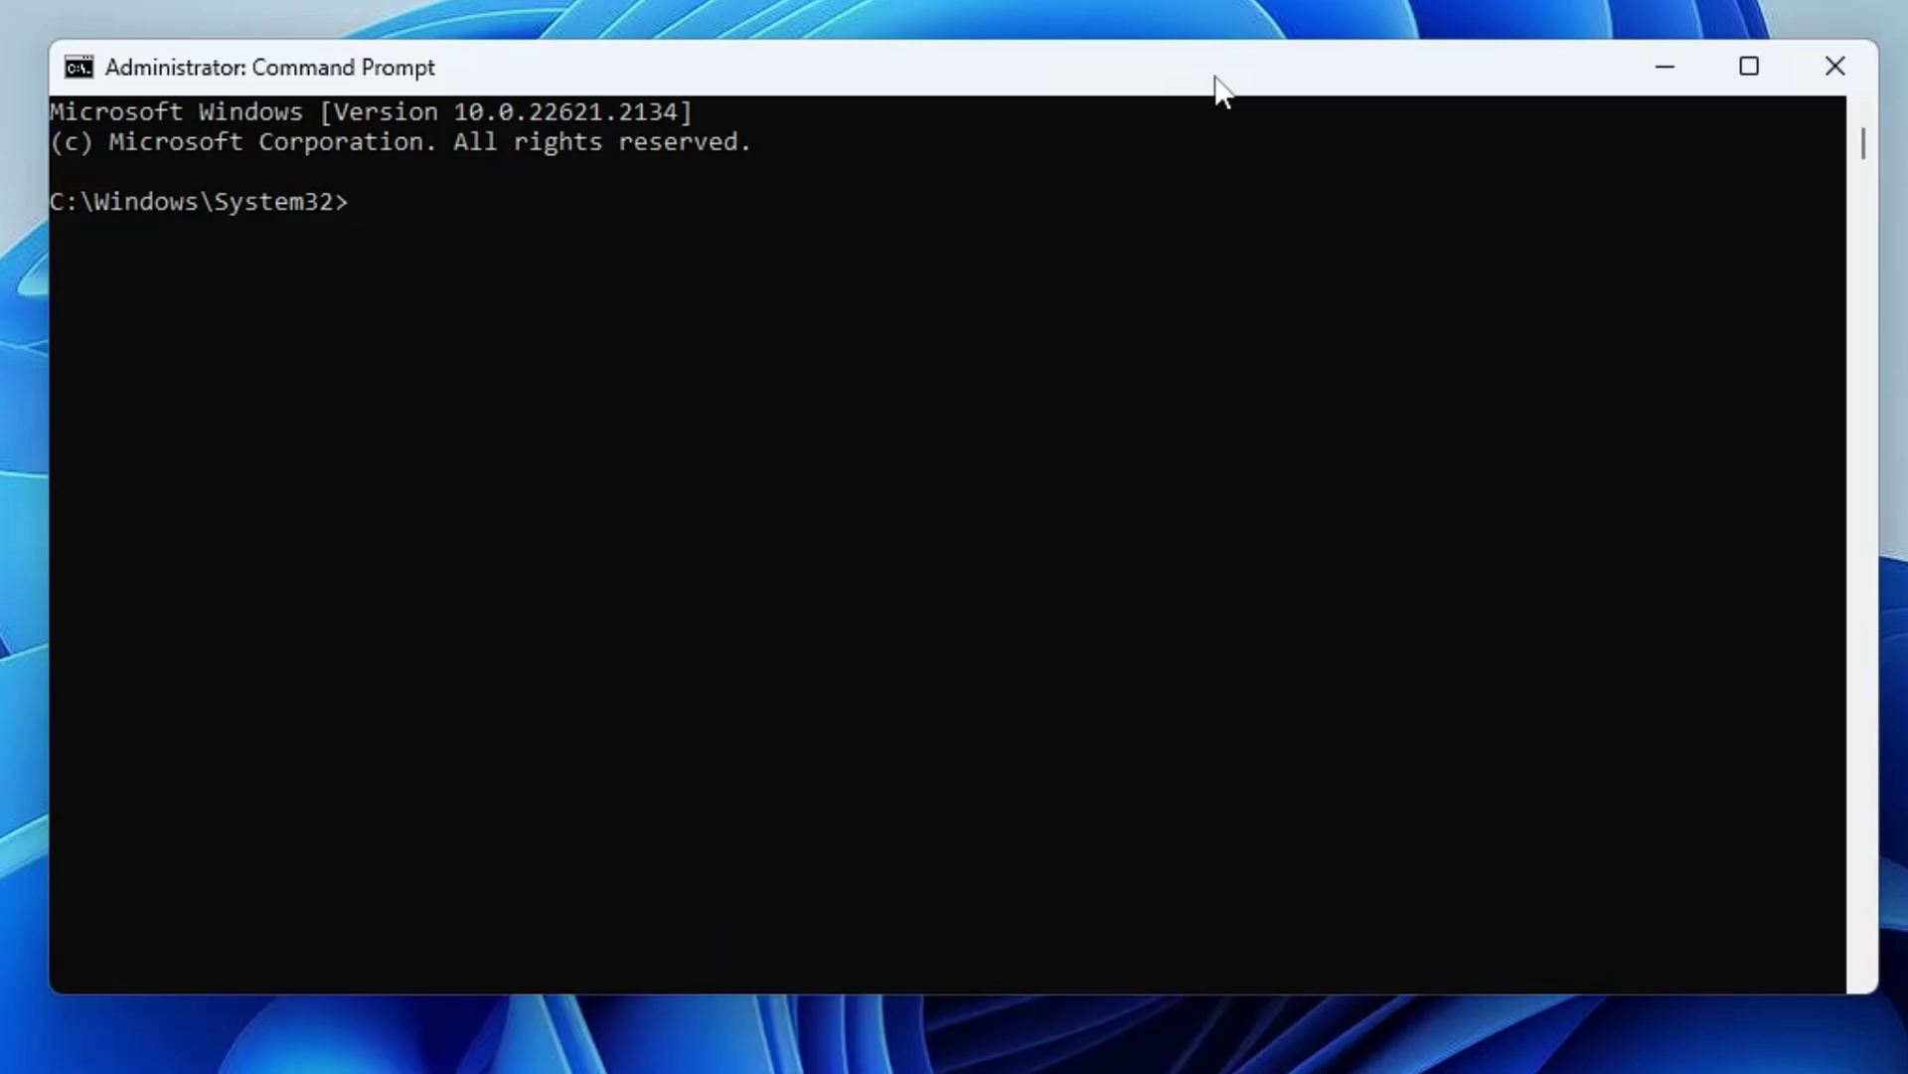
Begin the image query command with dism /get-wiminfo /wimfile: at the prompt
text(dism /get-wiminfo)
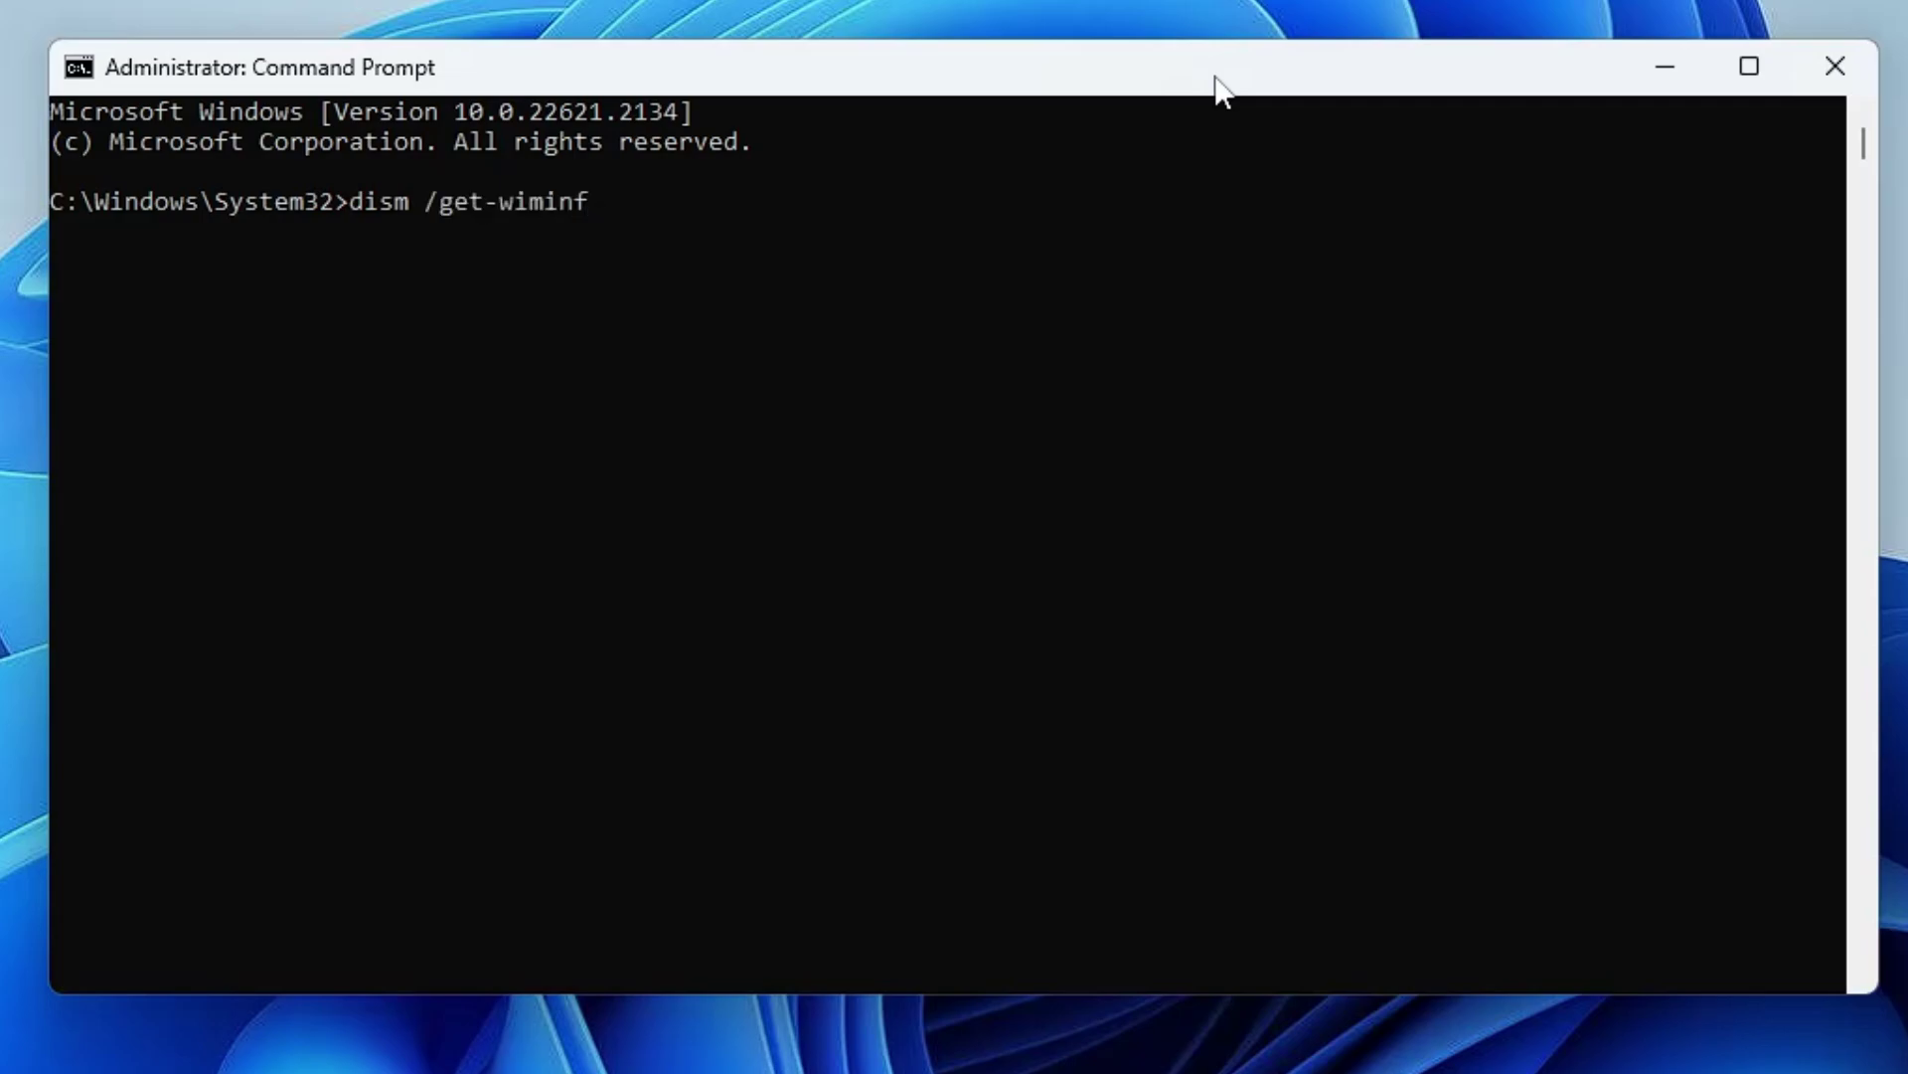
text( /wimfile:c)
key(BackSpace)
Copy the path of the sources folder on DVD Drive (D:) in File Explorer and paste it into the get-wiminfo command
key(super+e)
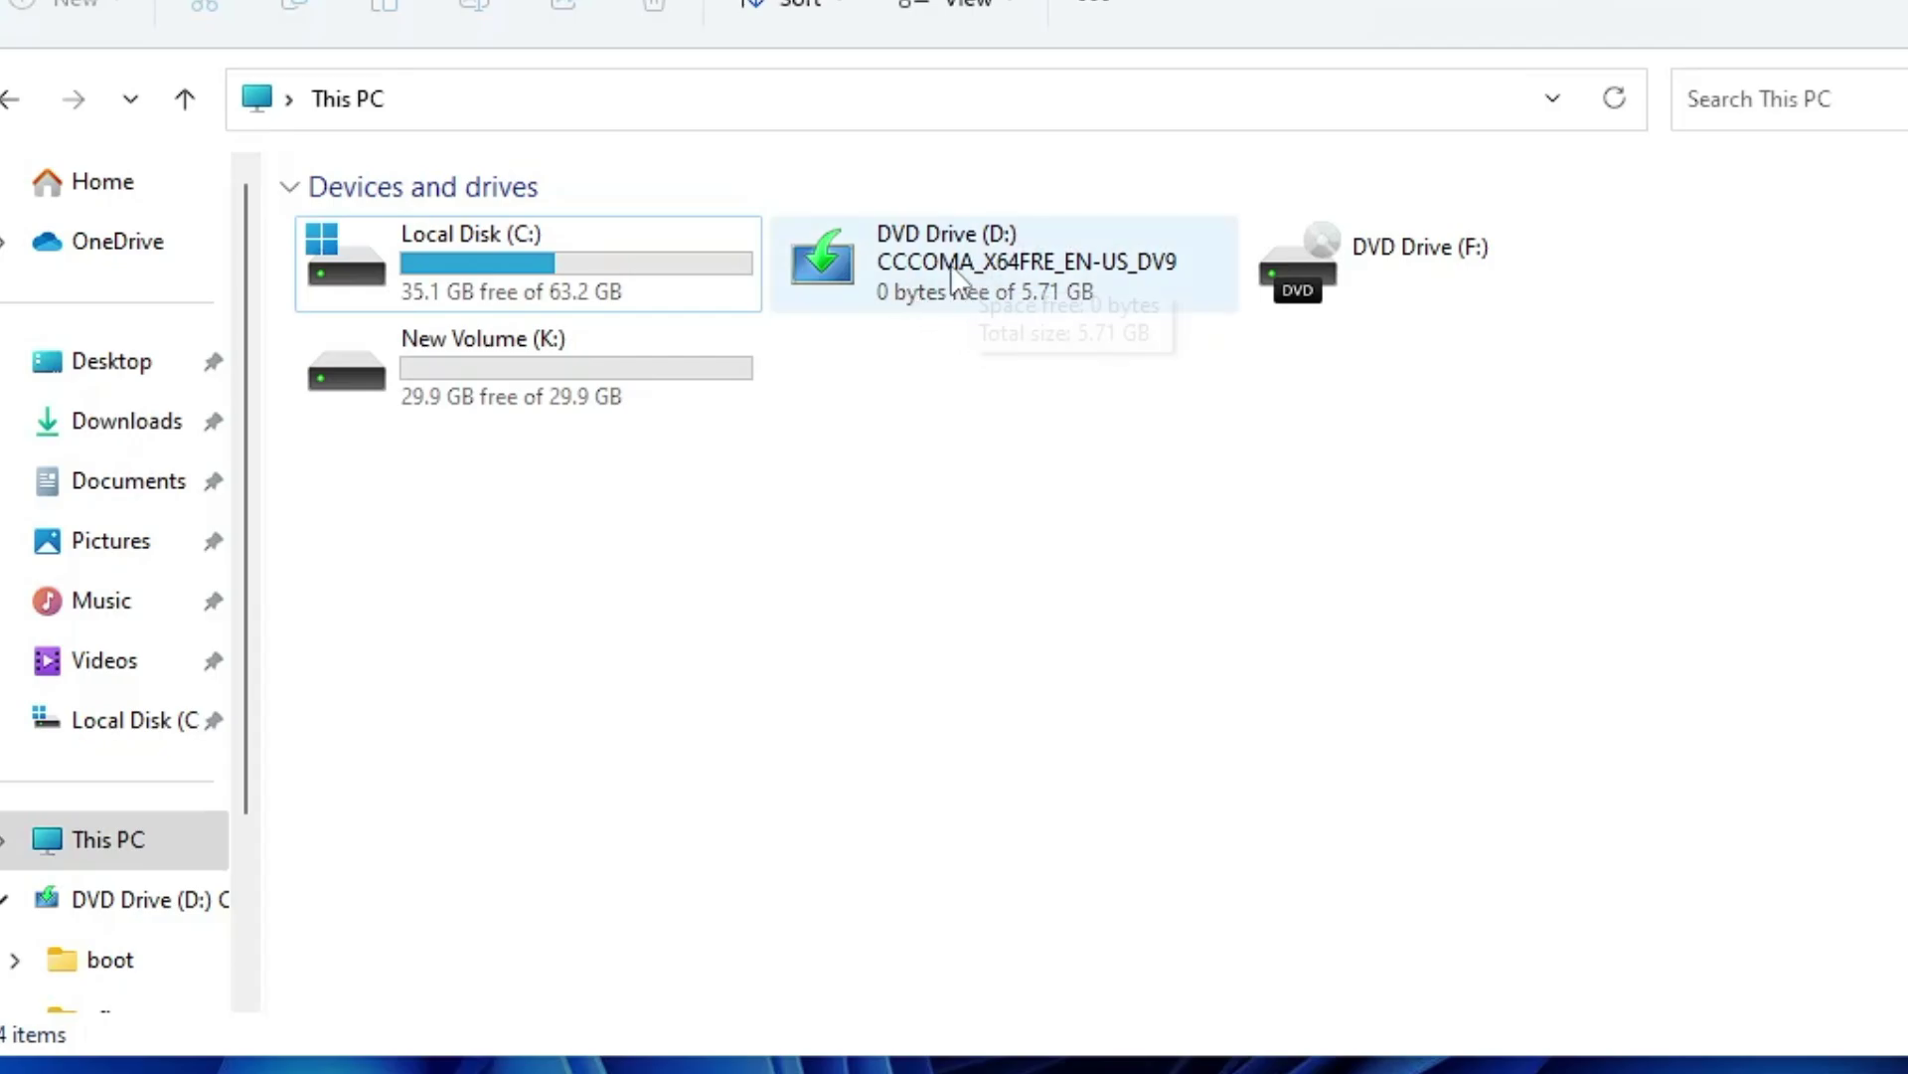
double_click(967, 262)
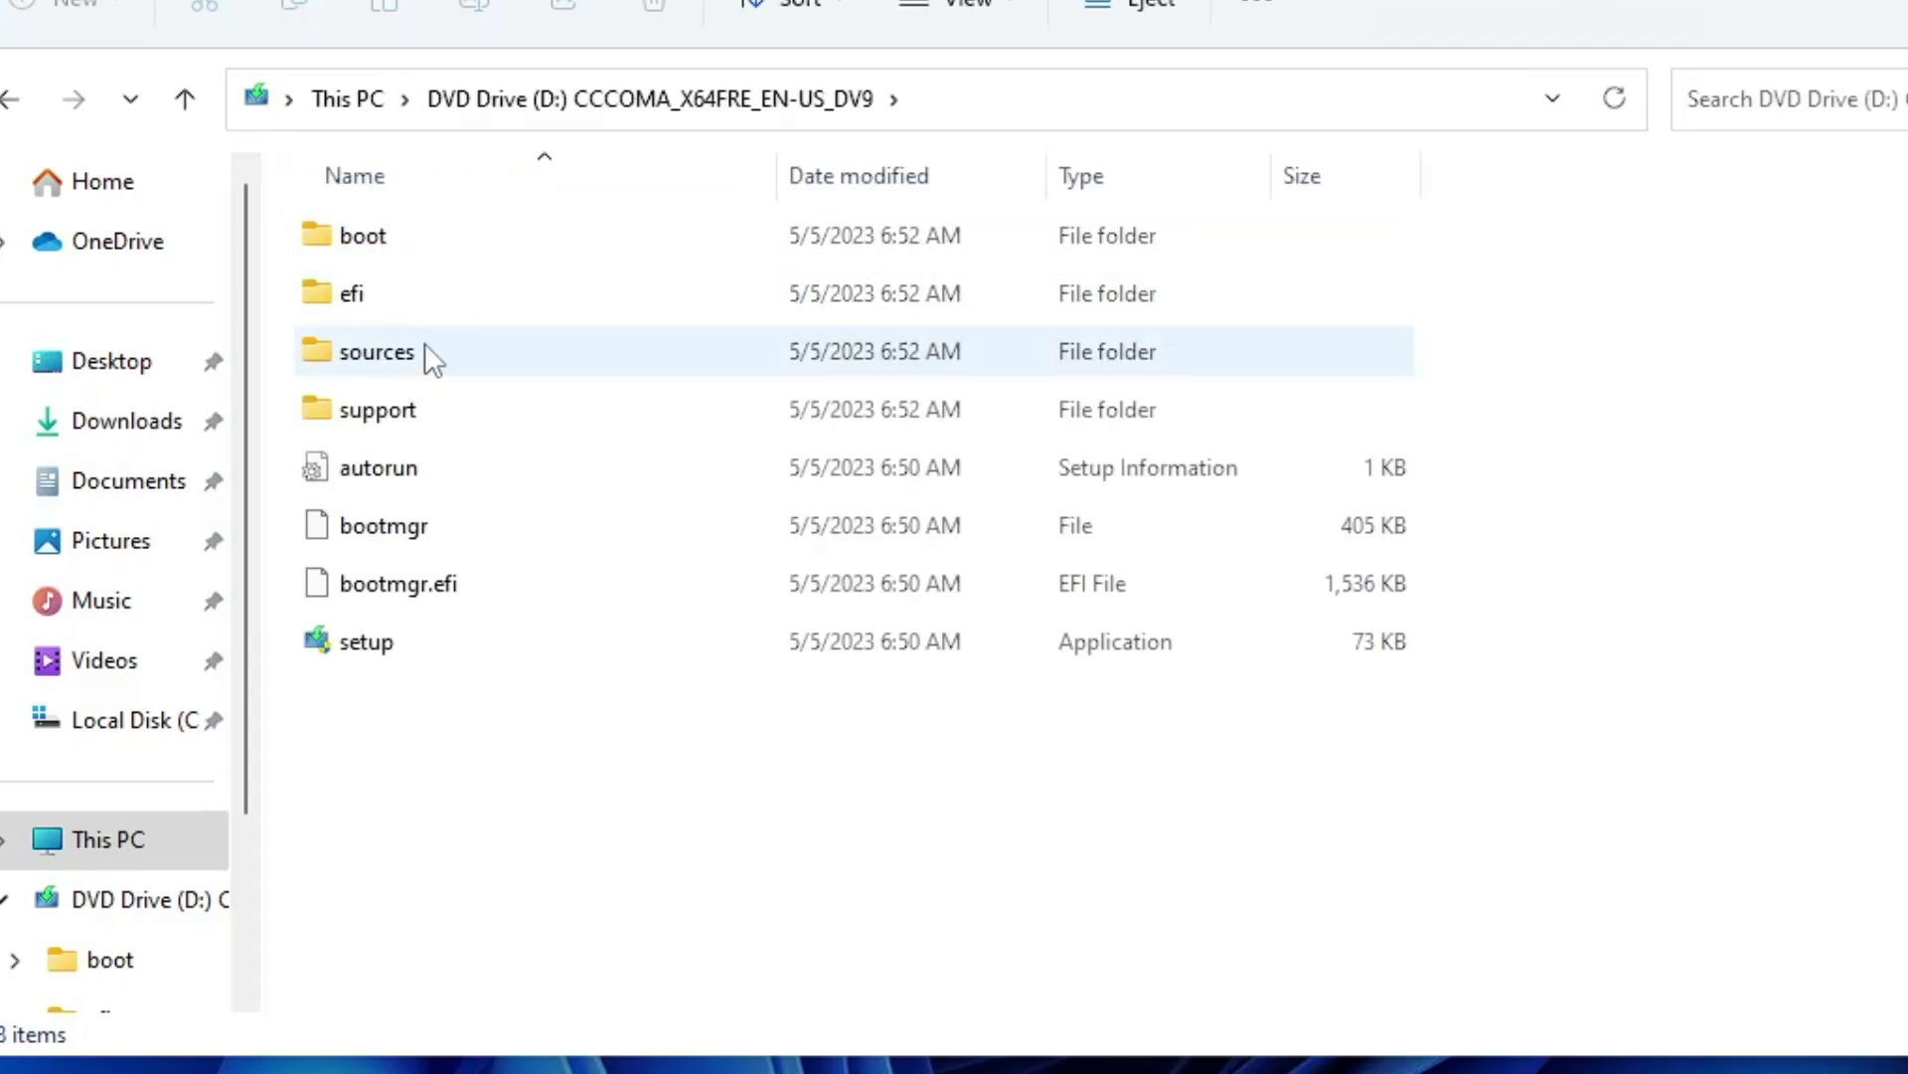
double_click(426, 343)
click(1063, 100)
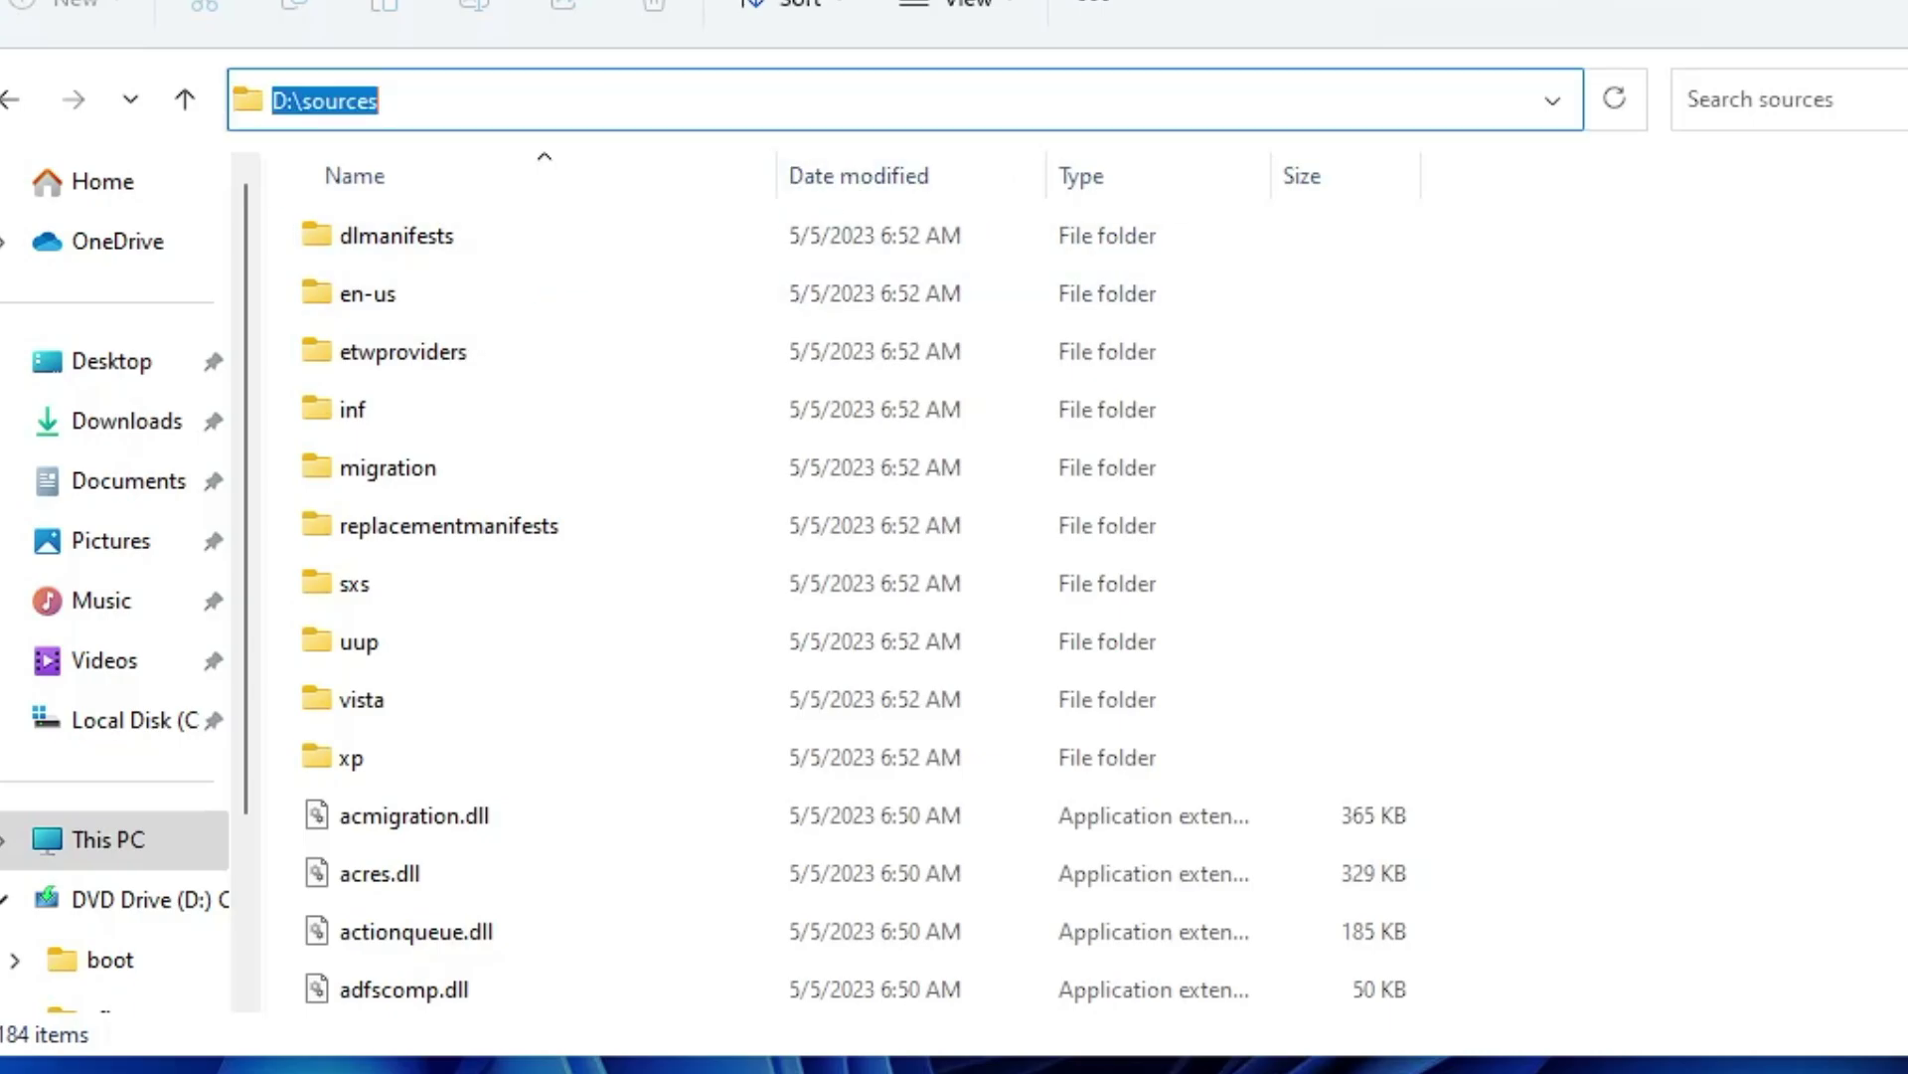
right_click(343, 99)
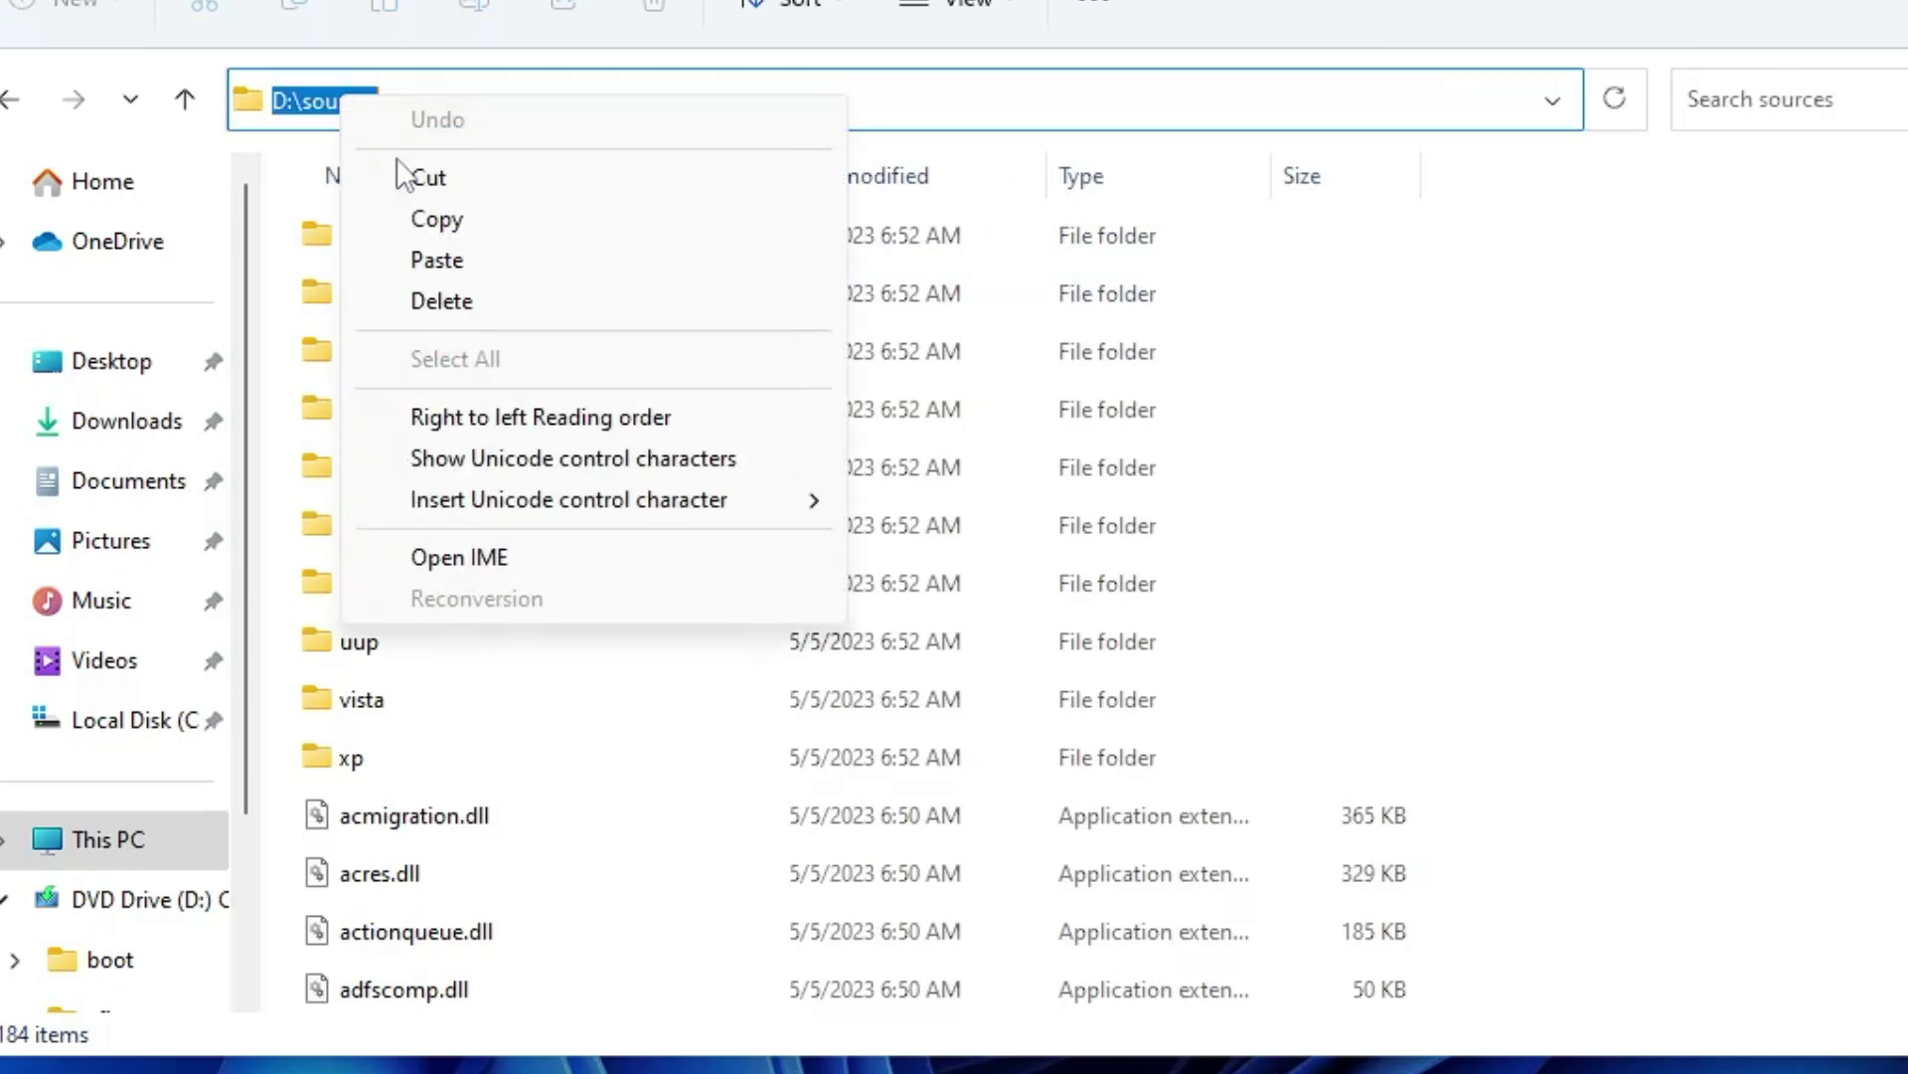
click(434, 219)
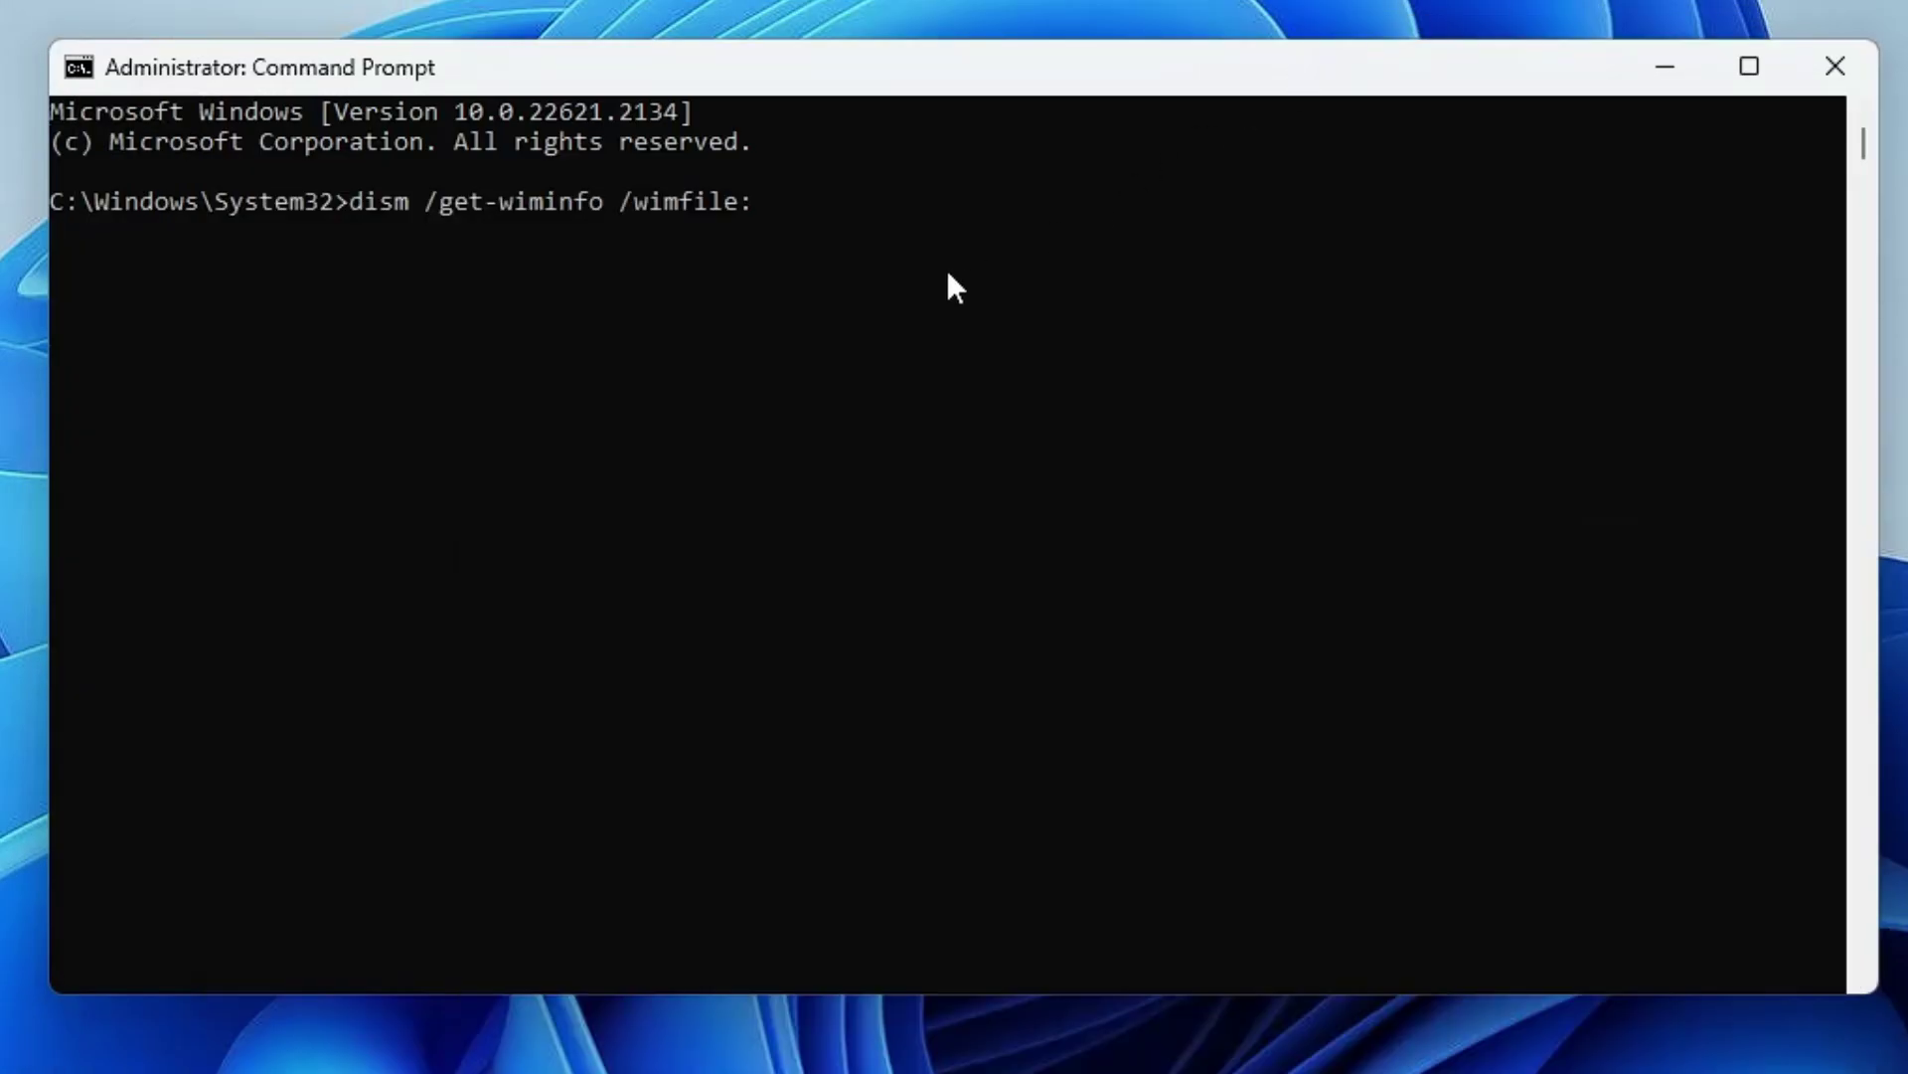
right_click(807, 211)
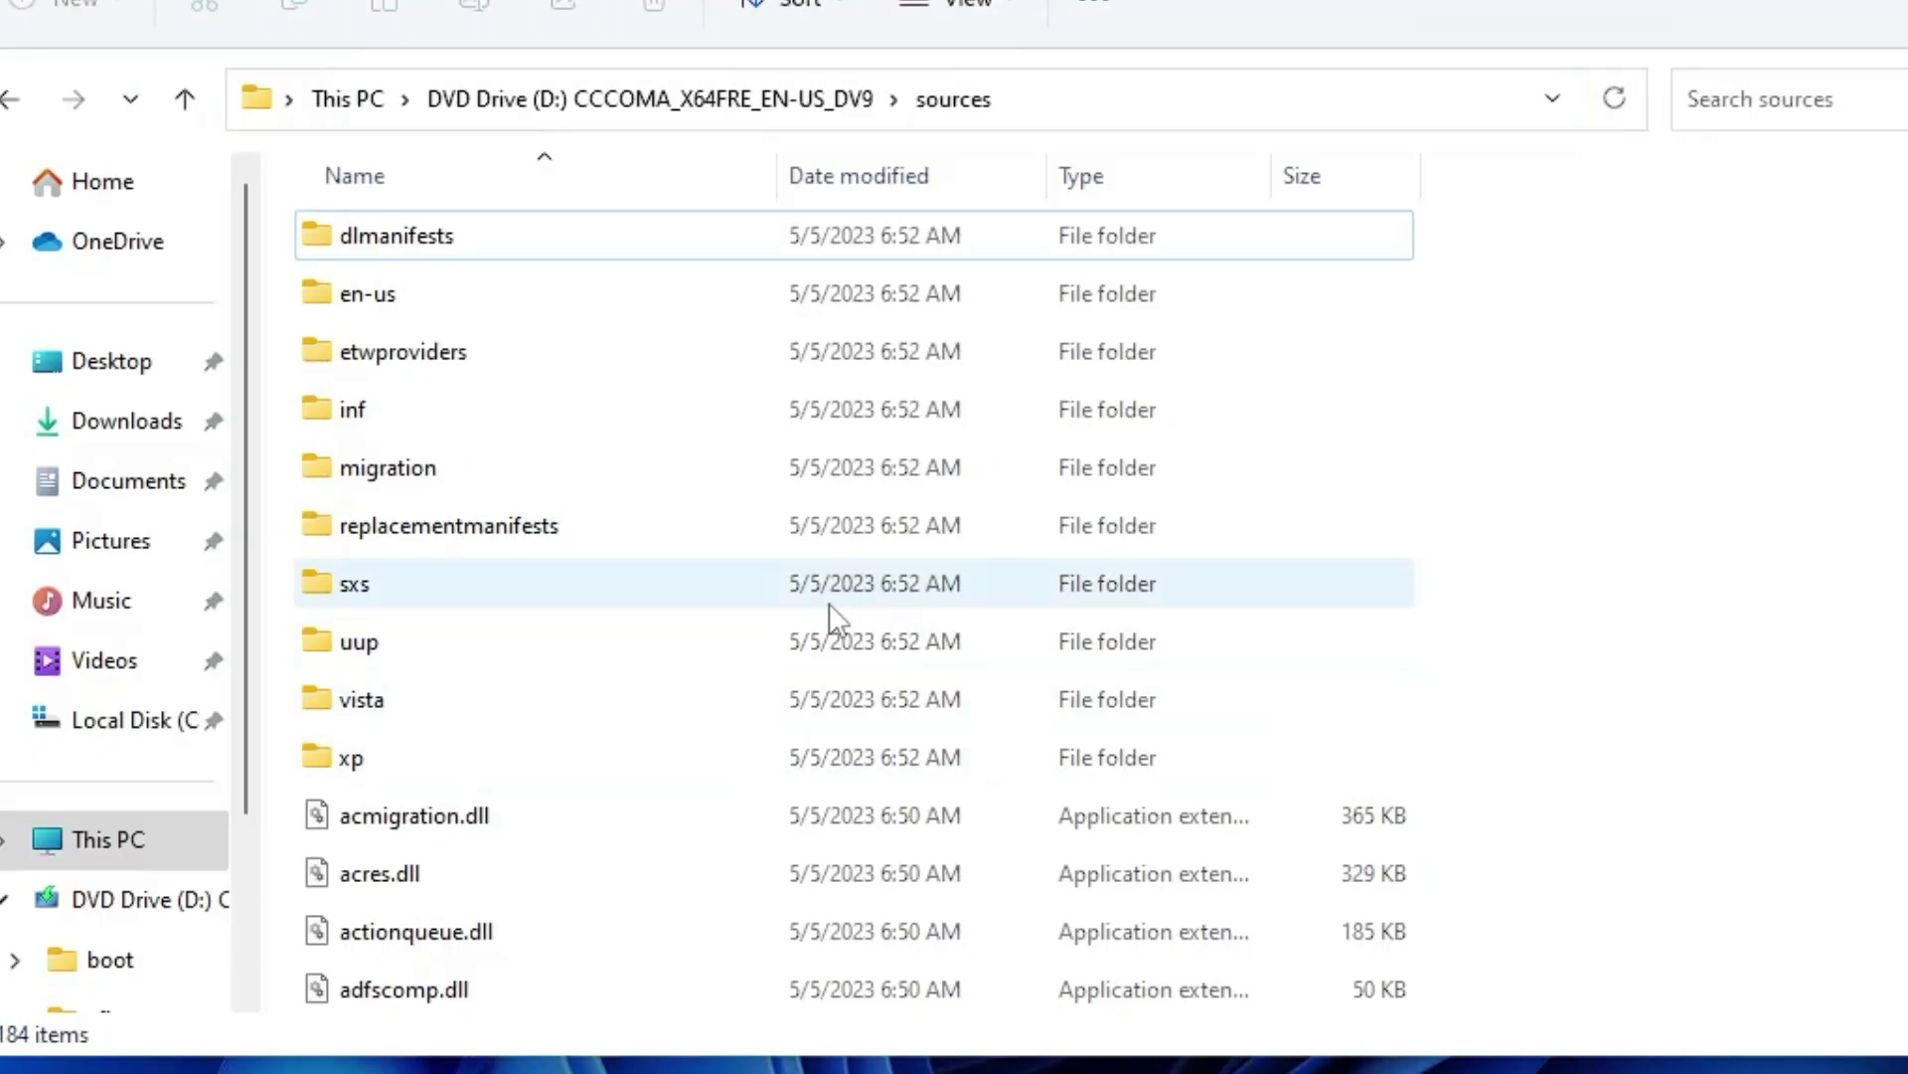
Locate install.wim in the sources folder, run dism /get-wiminfo /wimfile:D:\sources\install.wim, and review the index of each Windows edition
scroll(829, 606, down, 15)
click(448, 518)
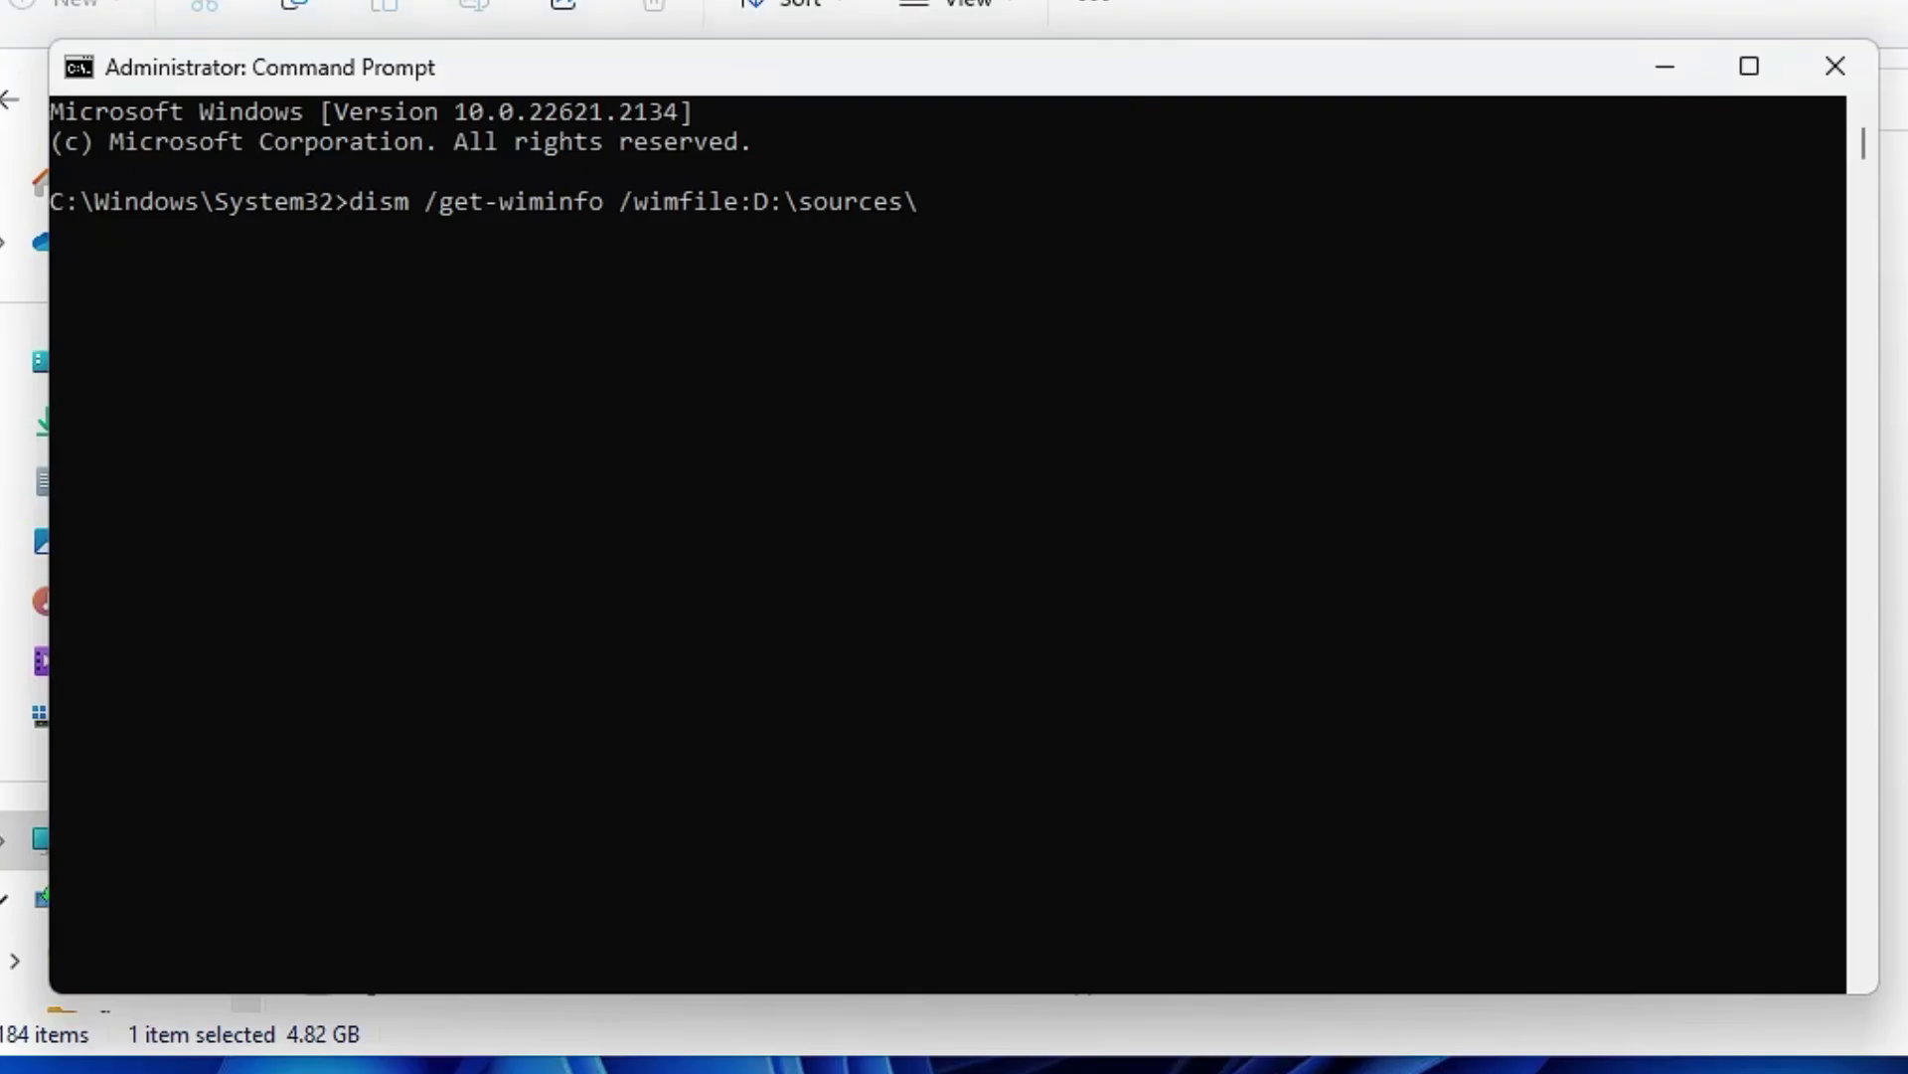
drag(1068, 68, 1581, 70)
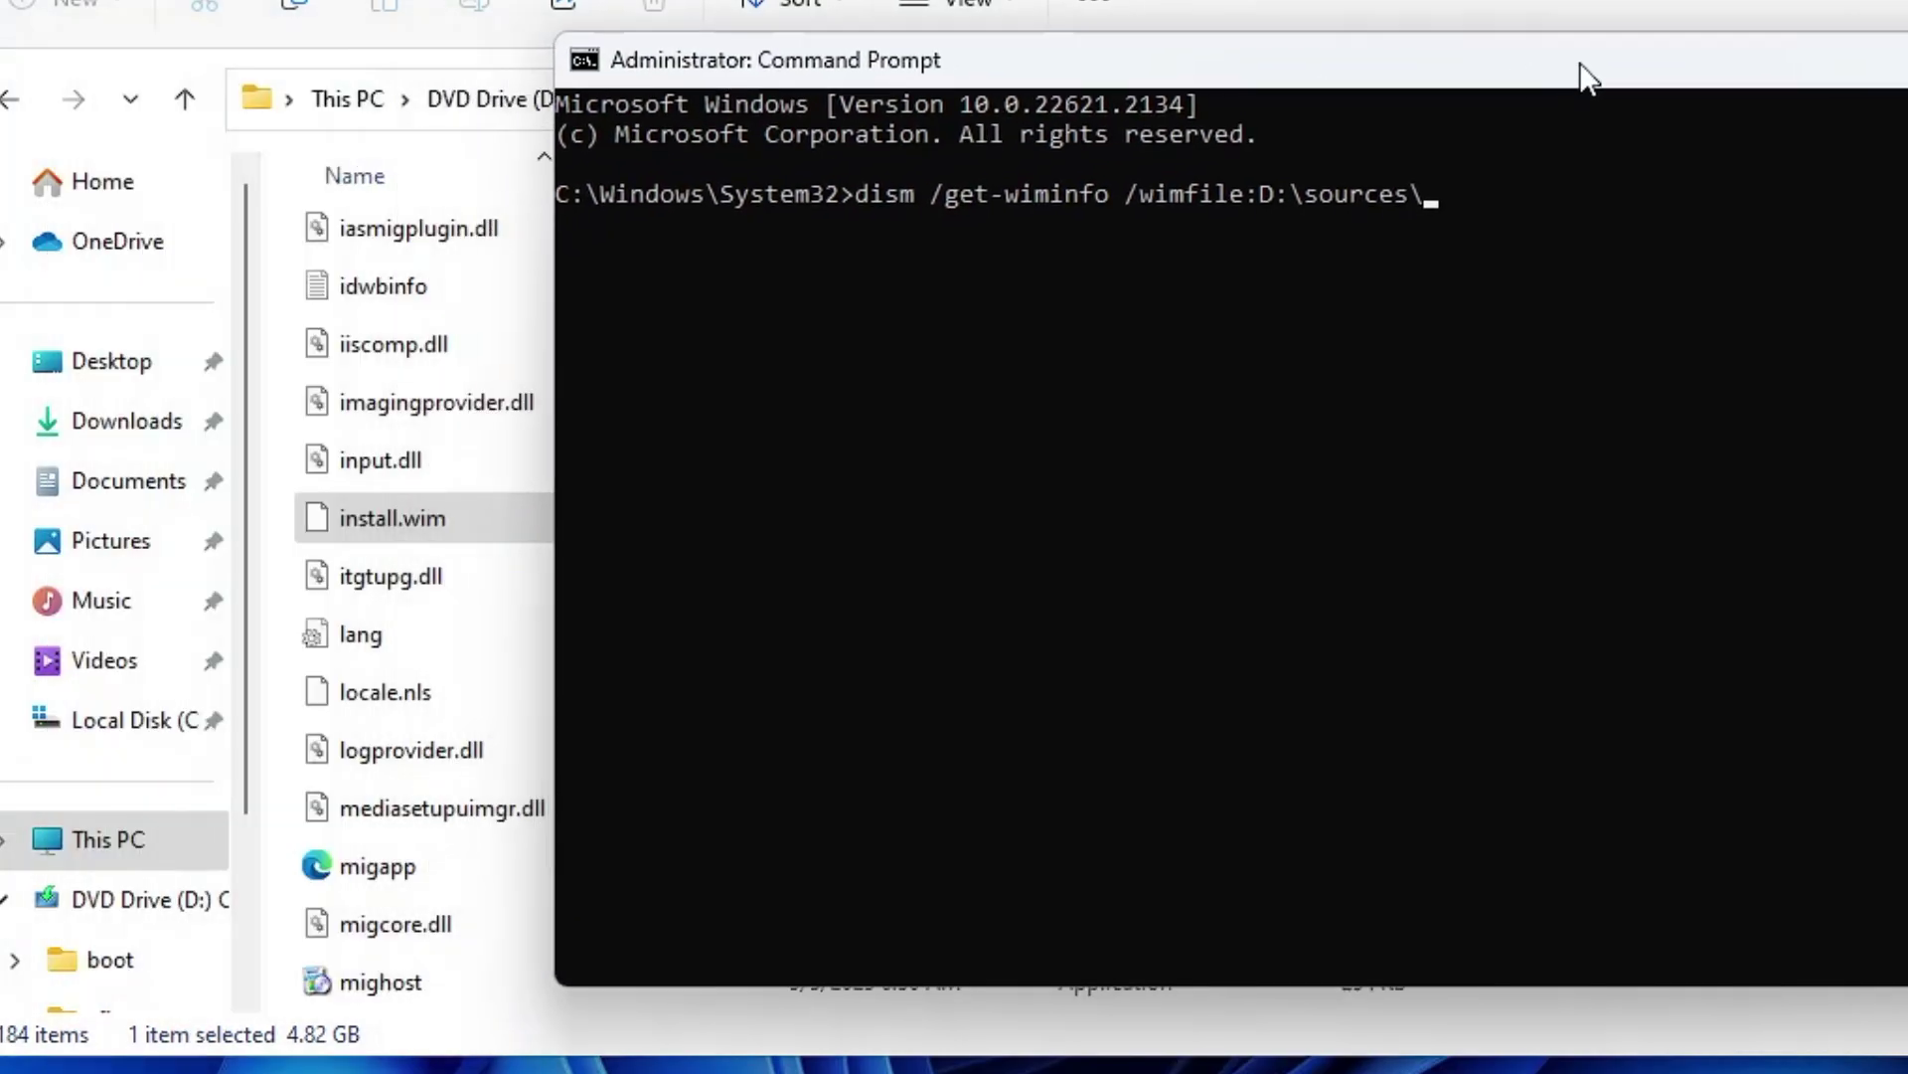
text(insta)
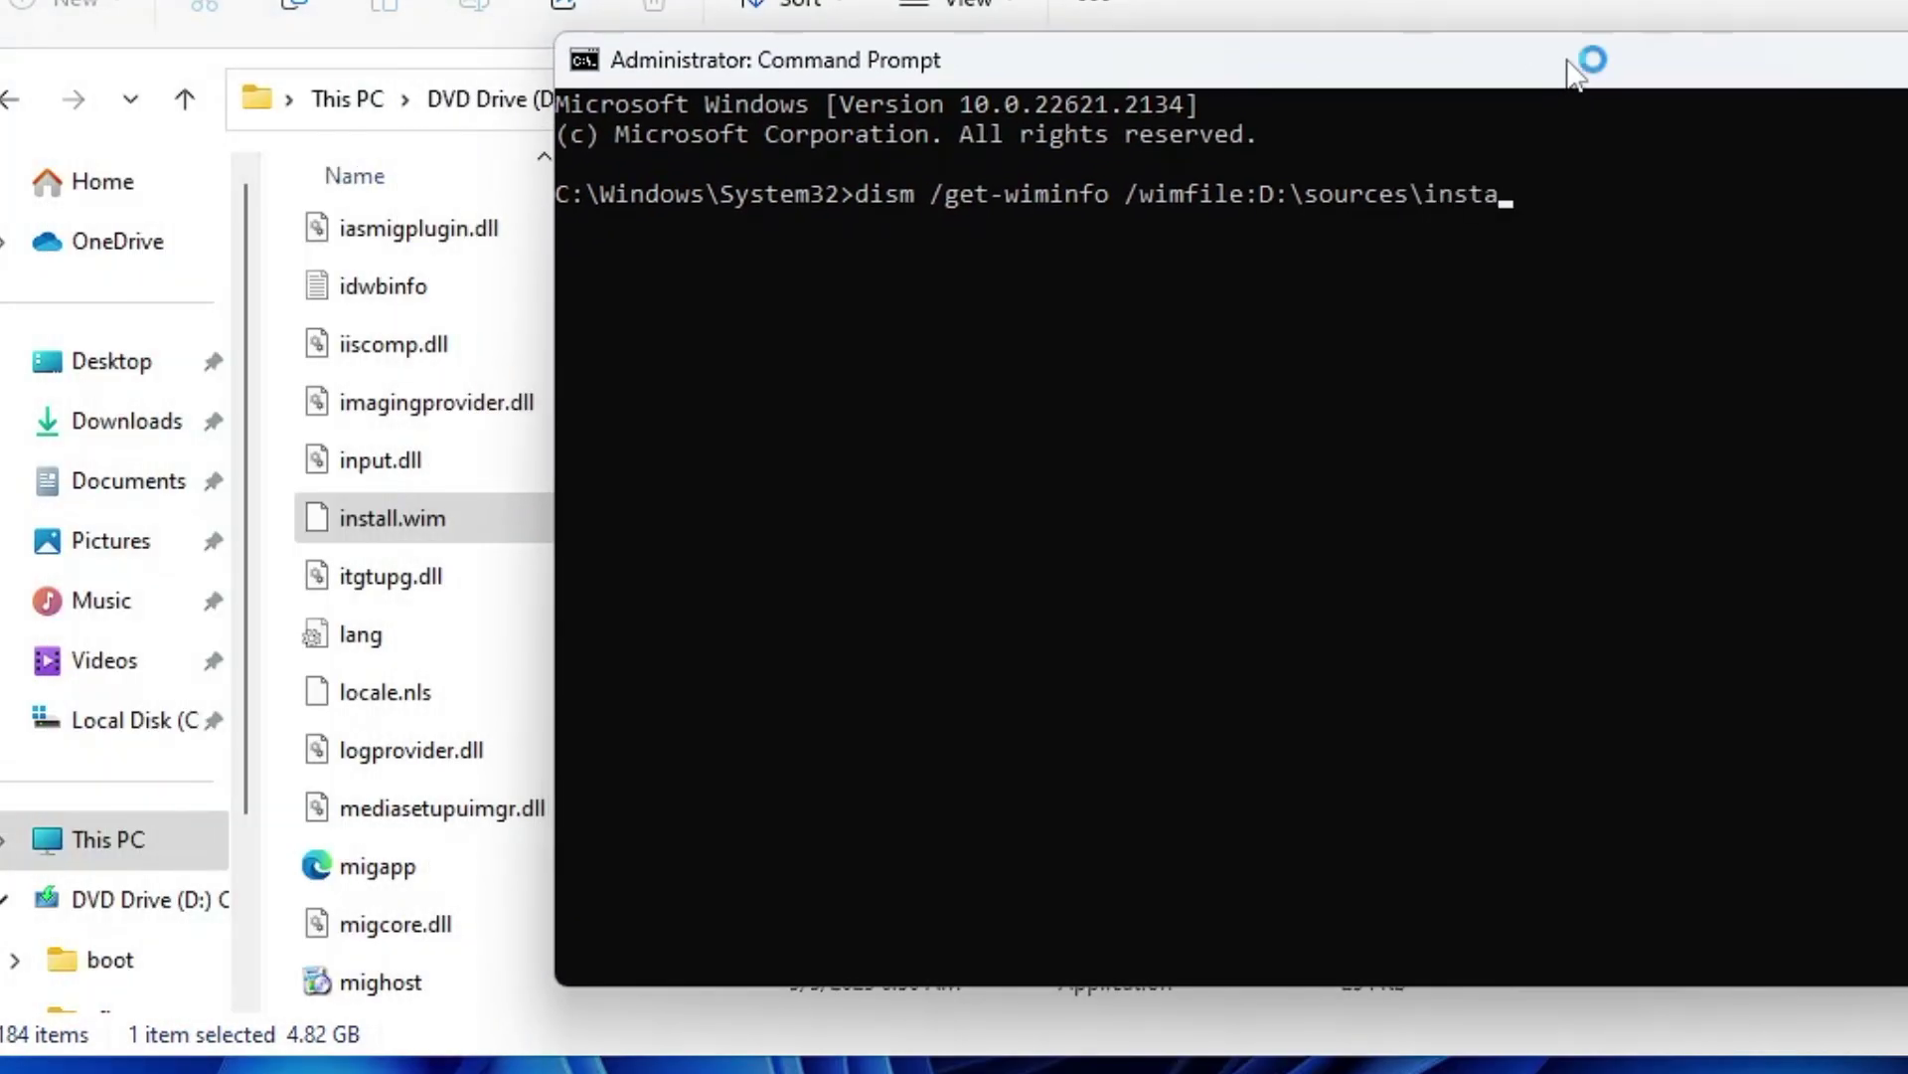
text(ll.wim)
key(Return)
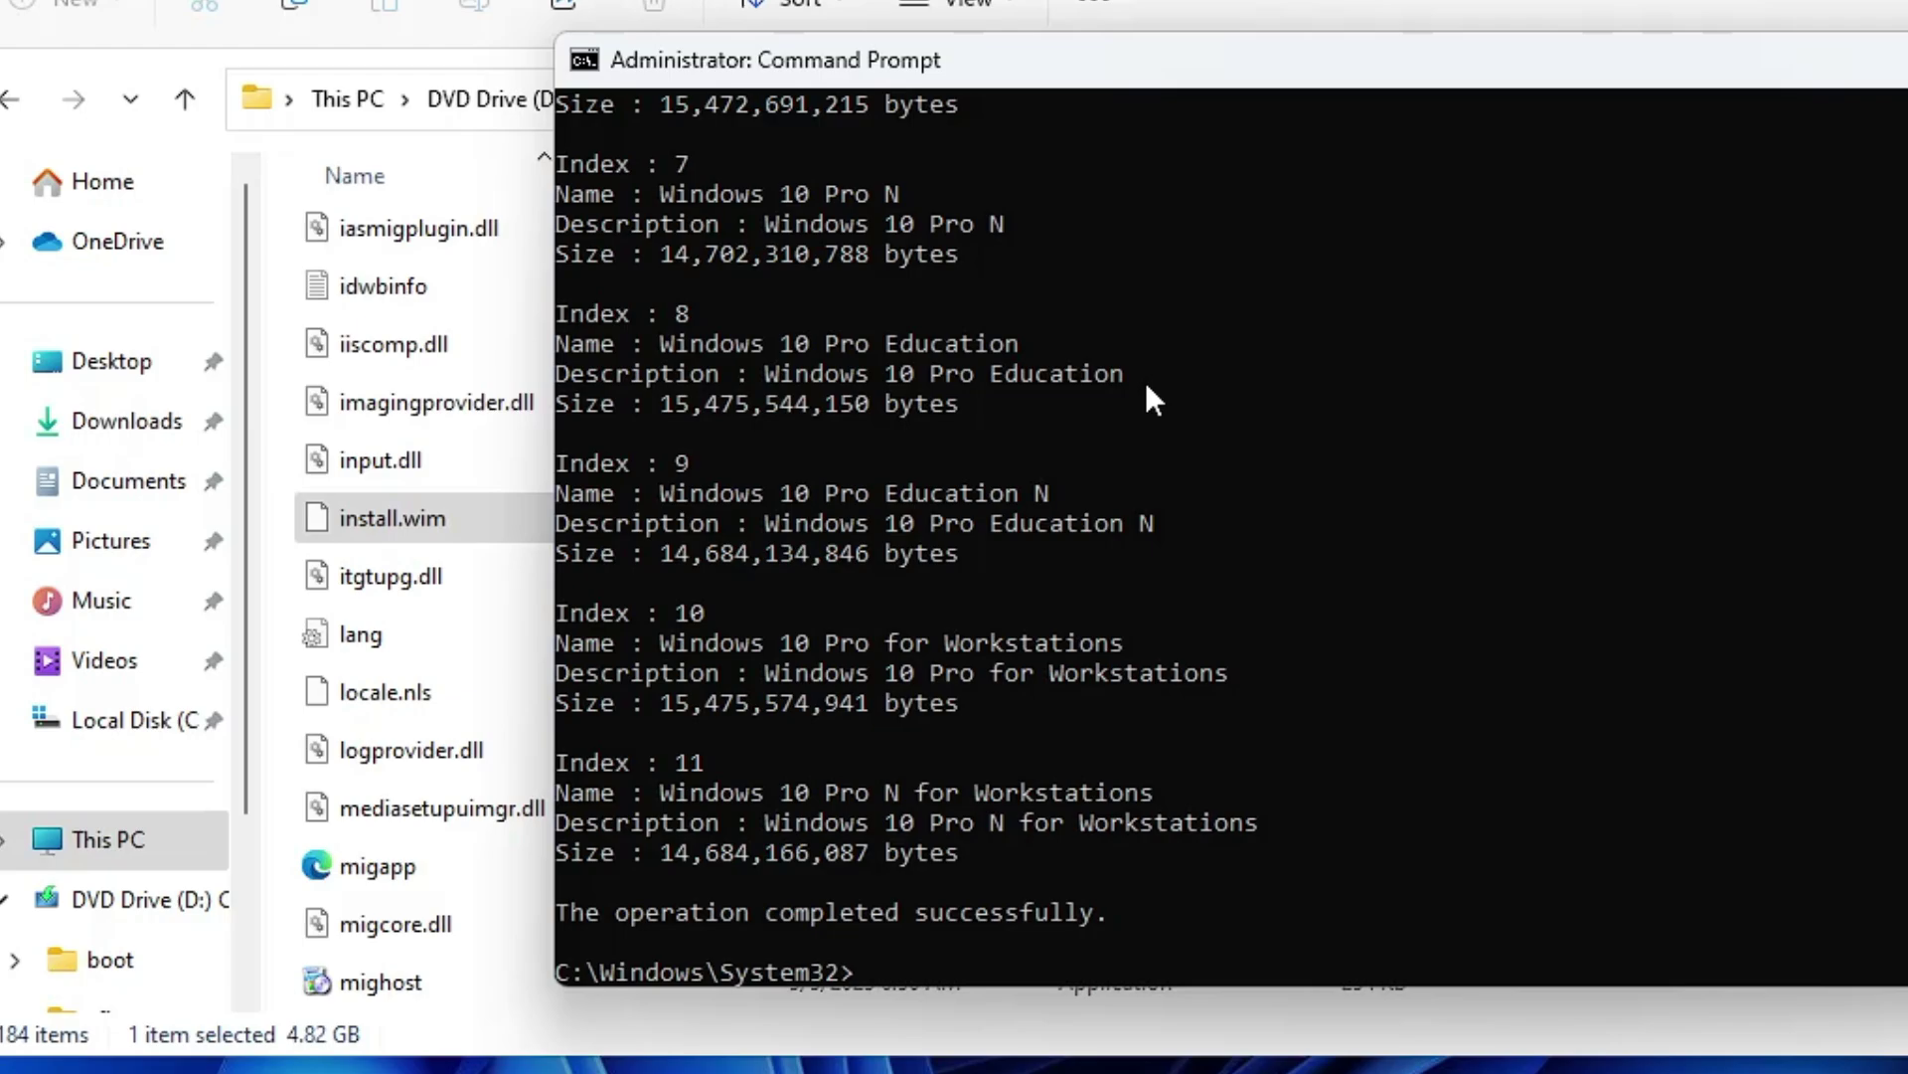
scroll(1143, 400, up, 3)
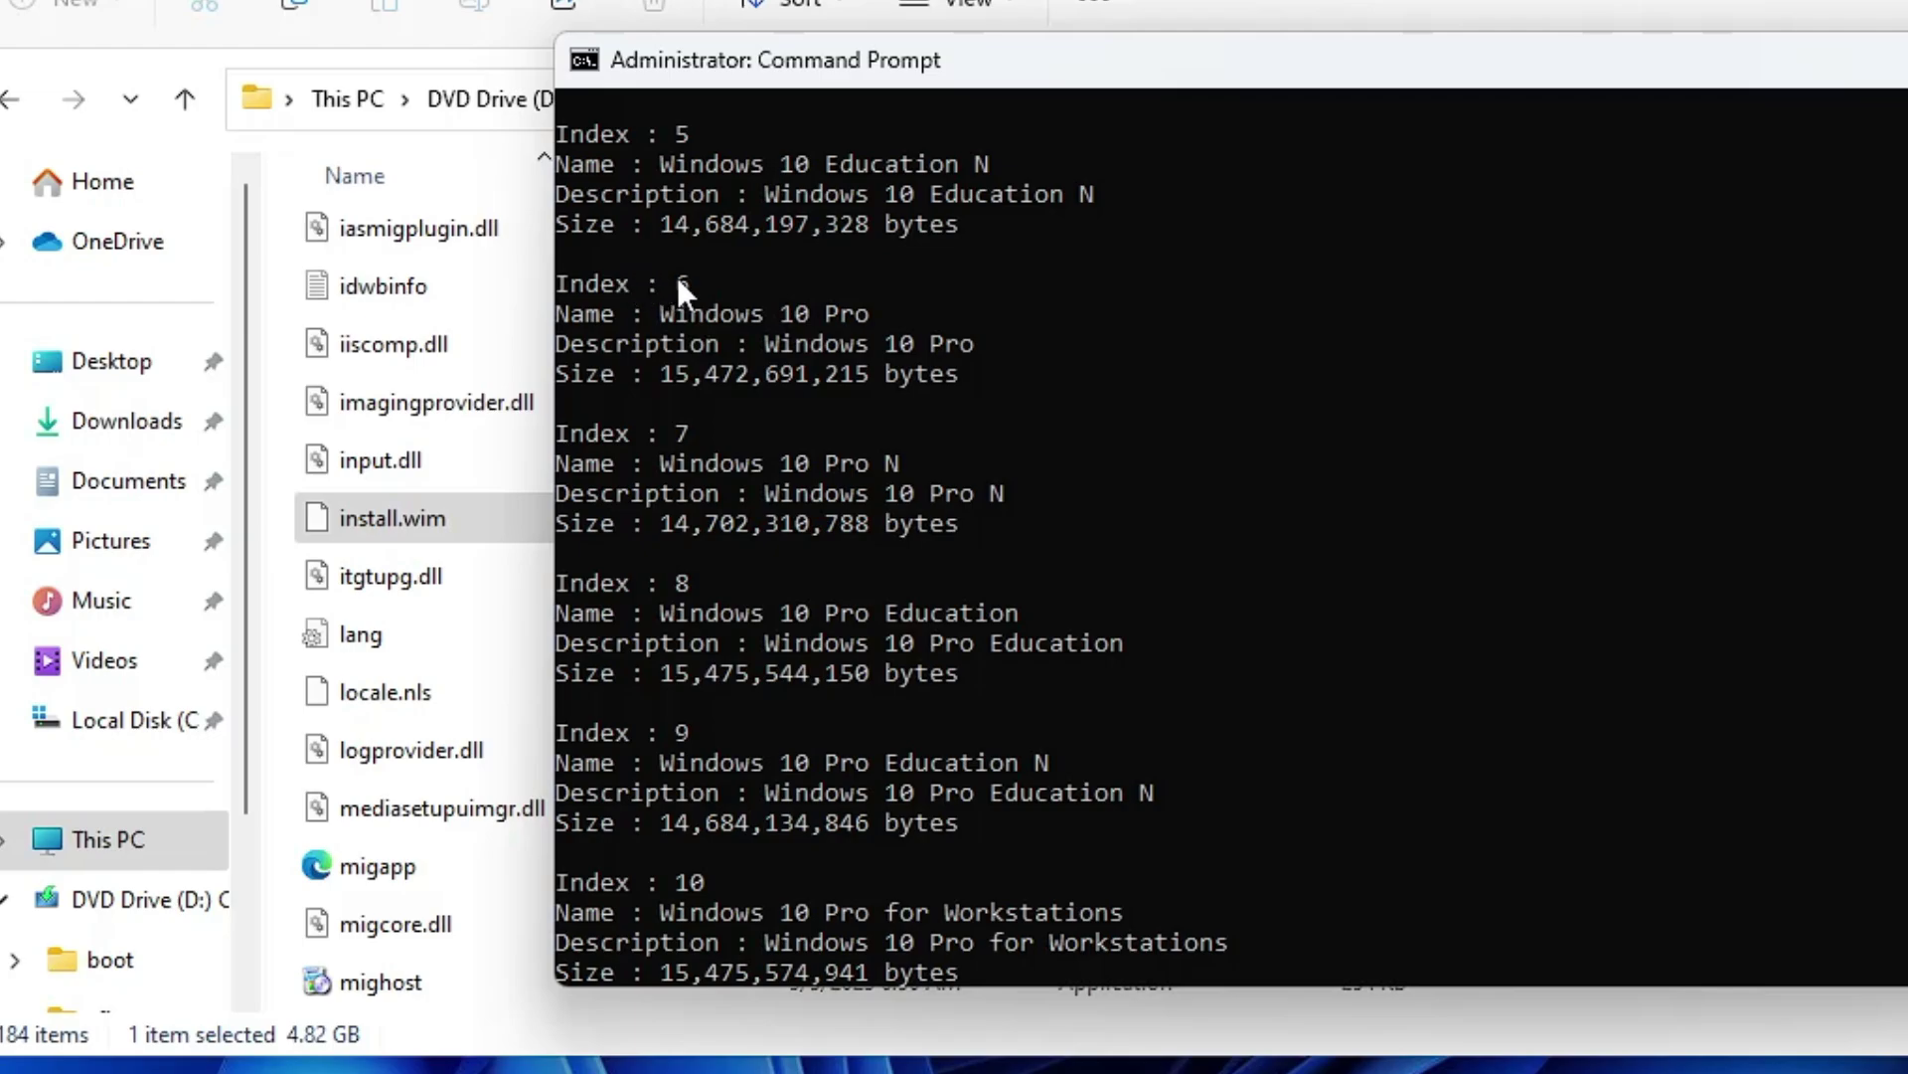
scroll(1239, 442, down, 6)
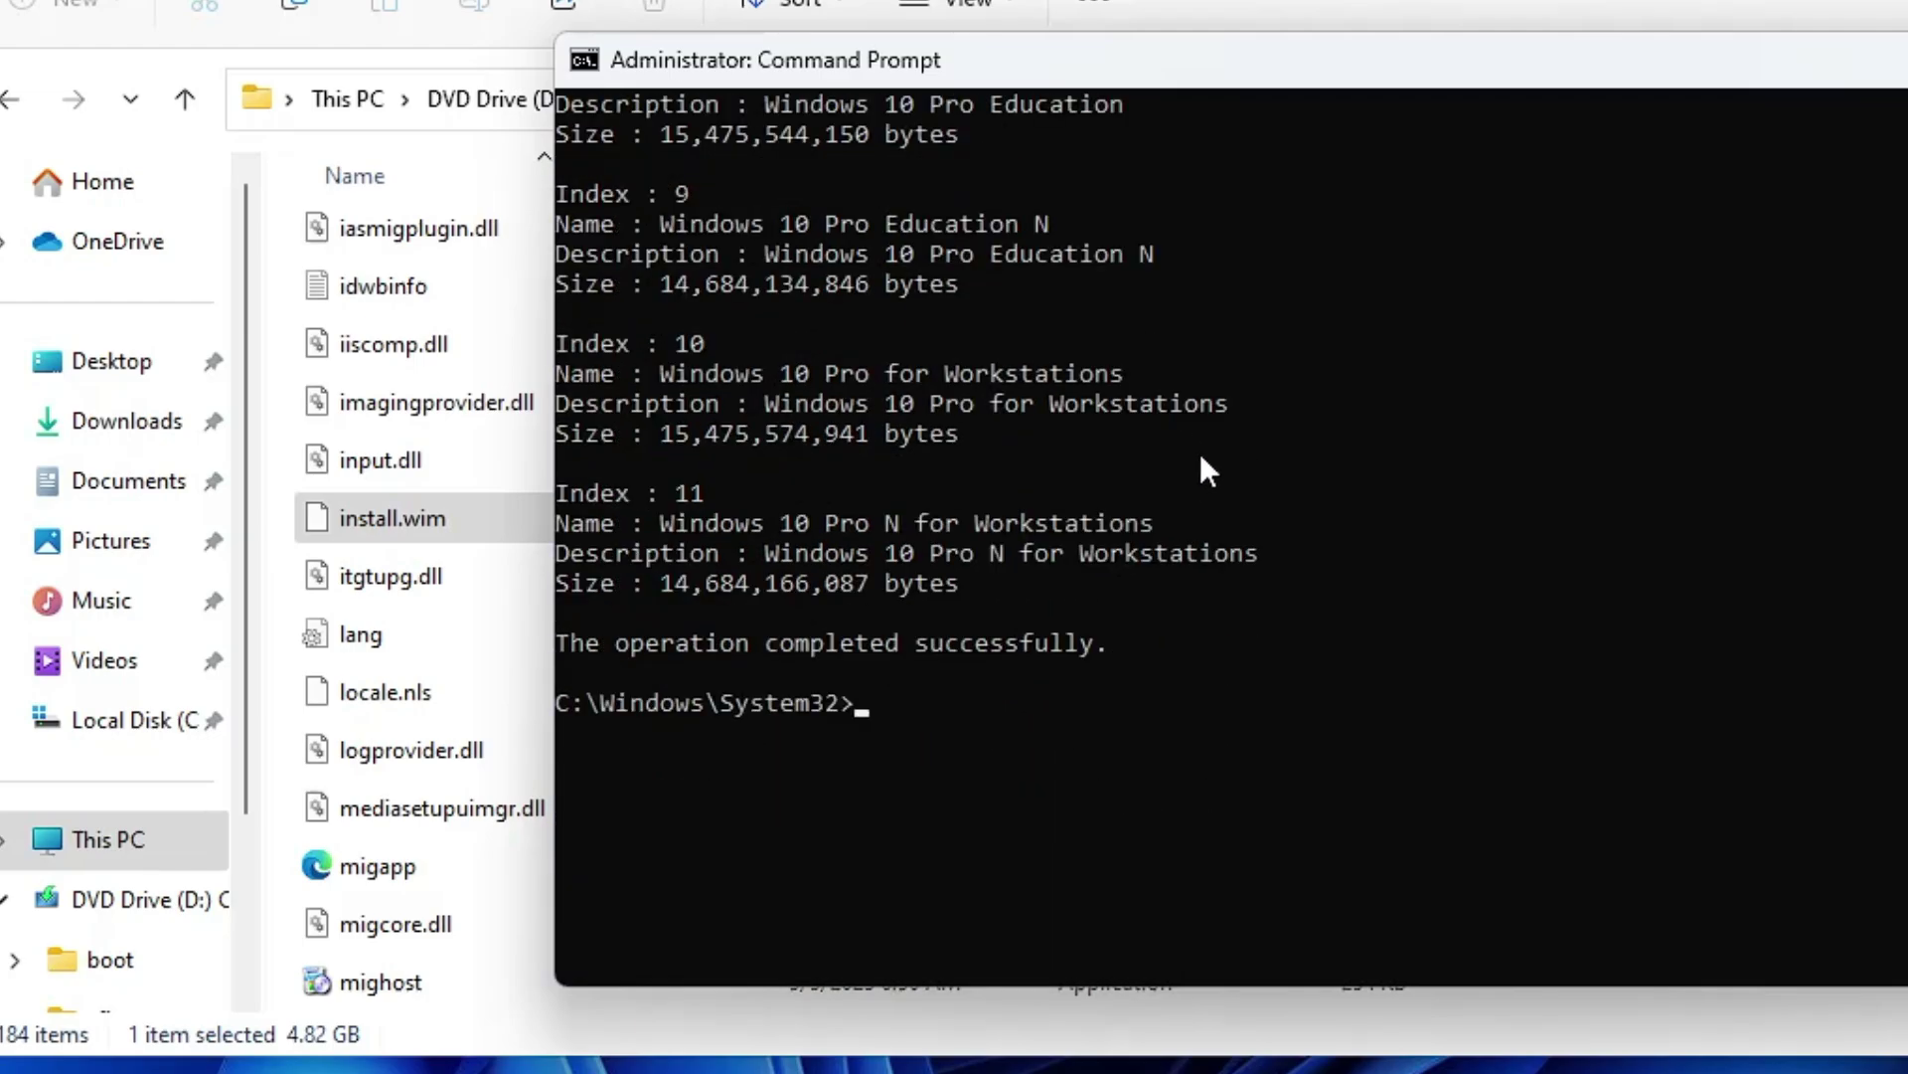
Begin the image deployment command with dism /apply-image /imagefile: at the prompt
text(dism)
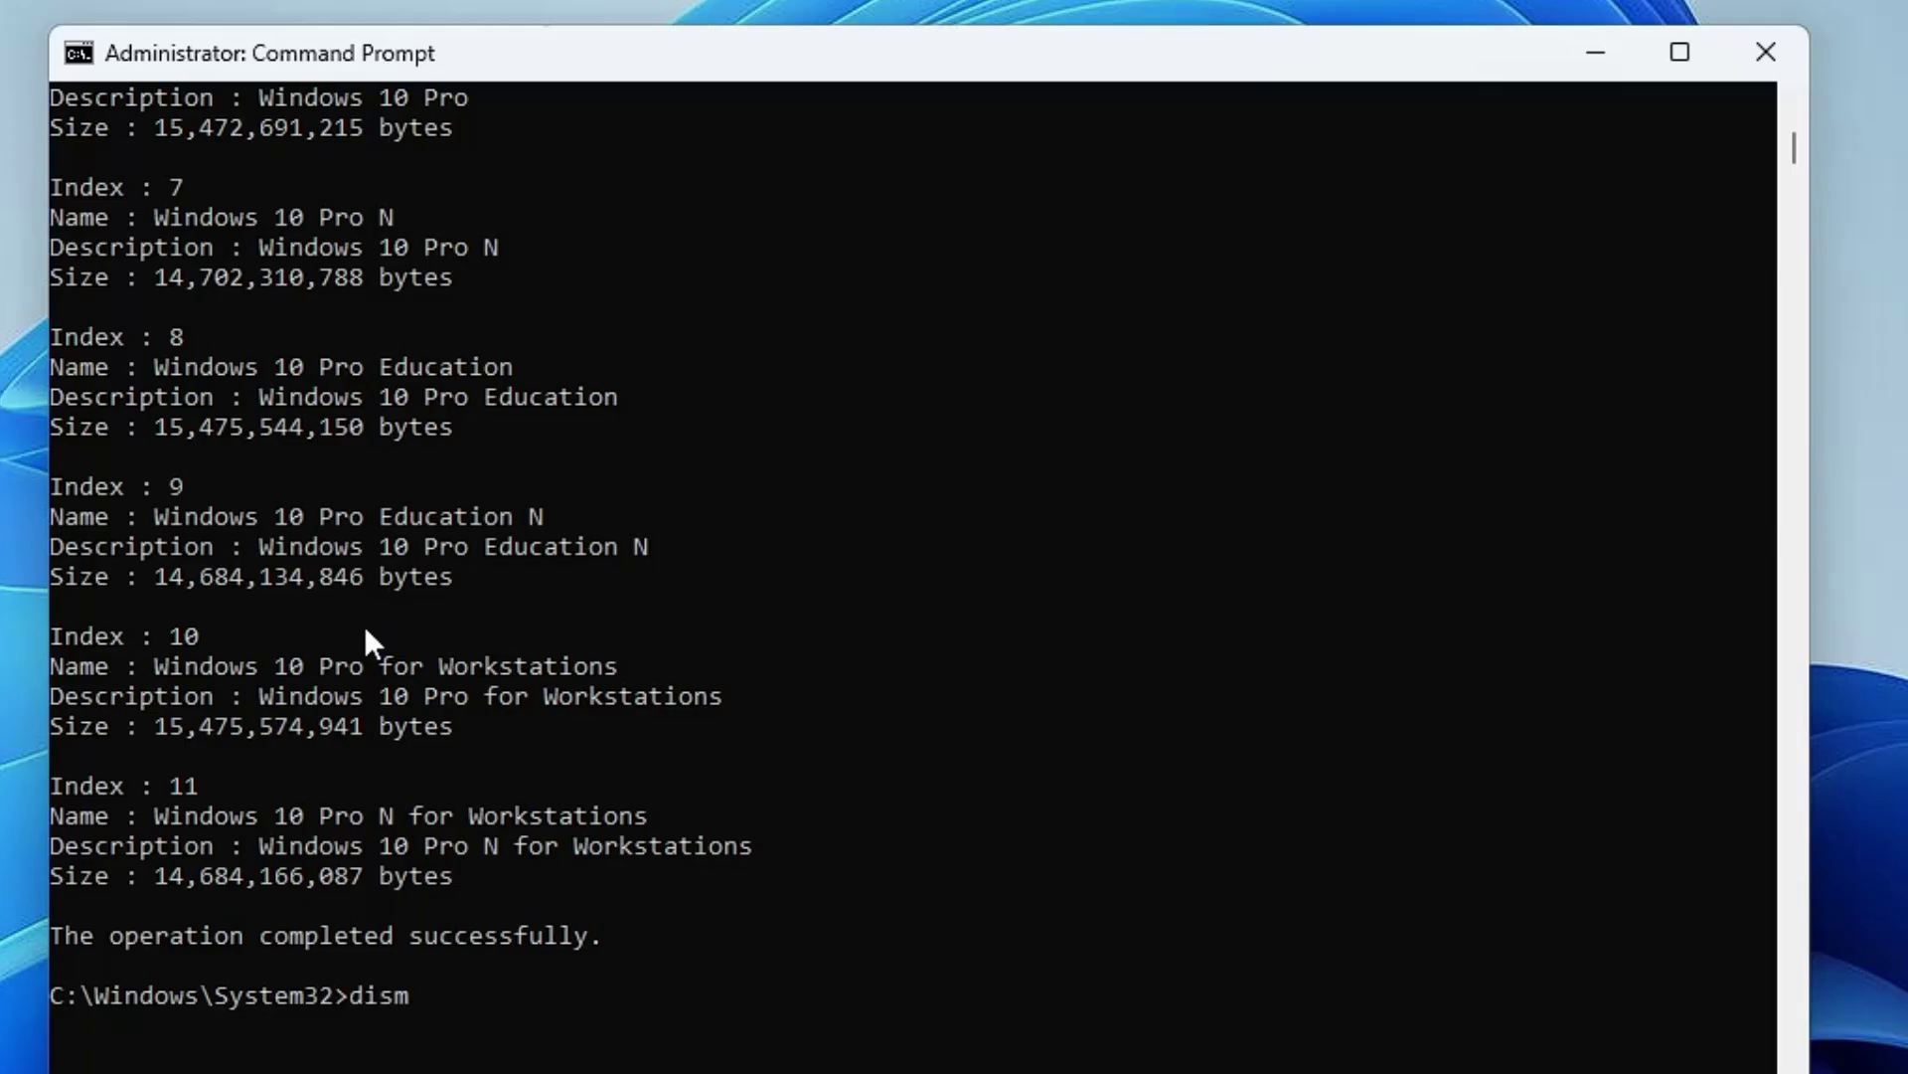
text( /apply-image)
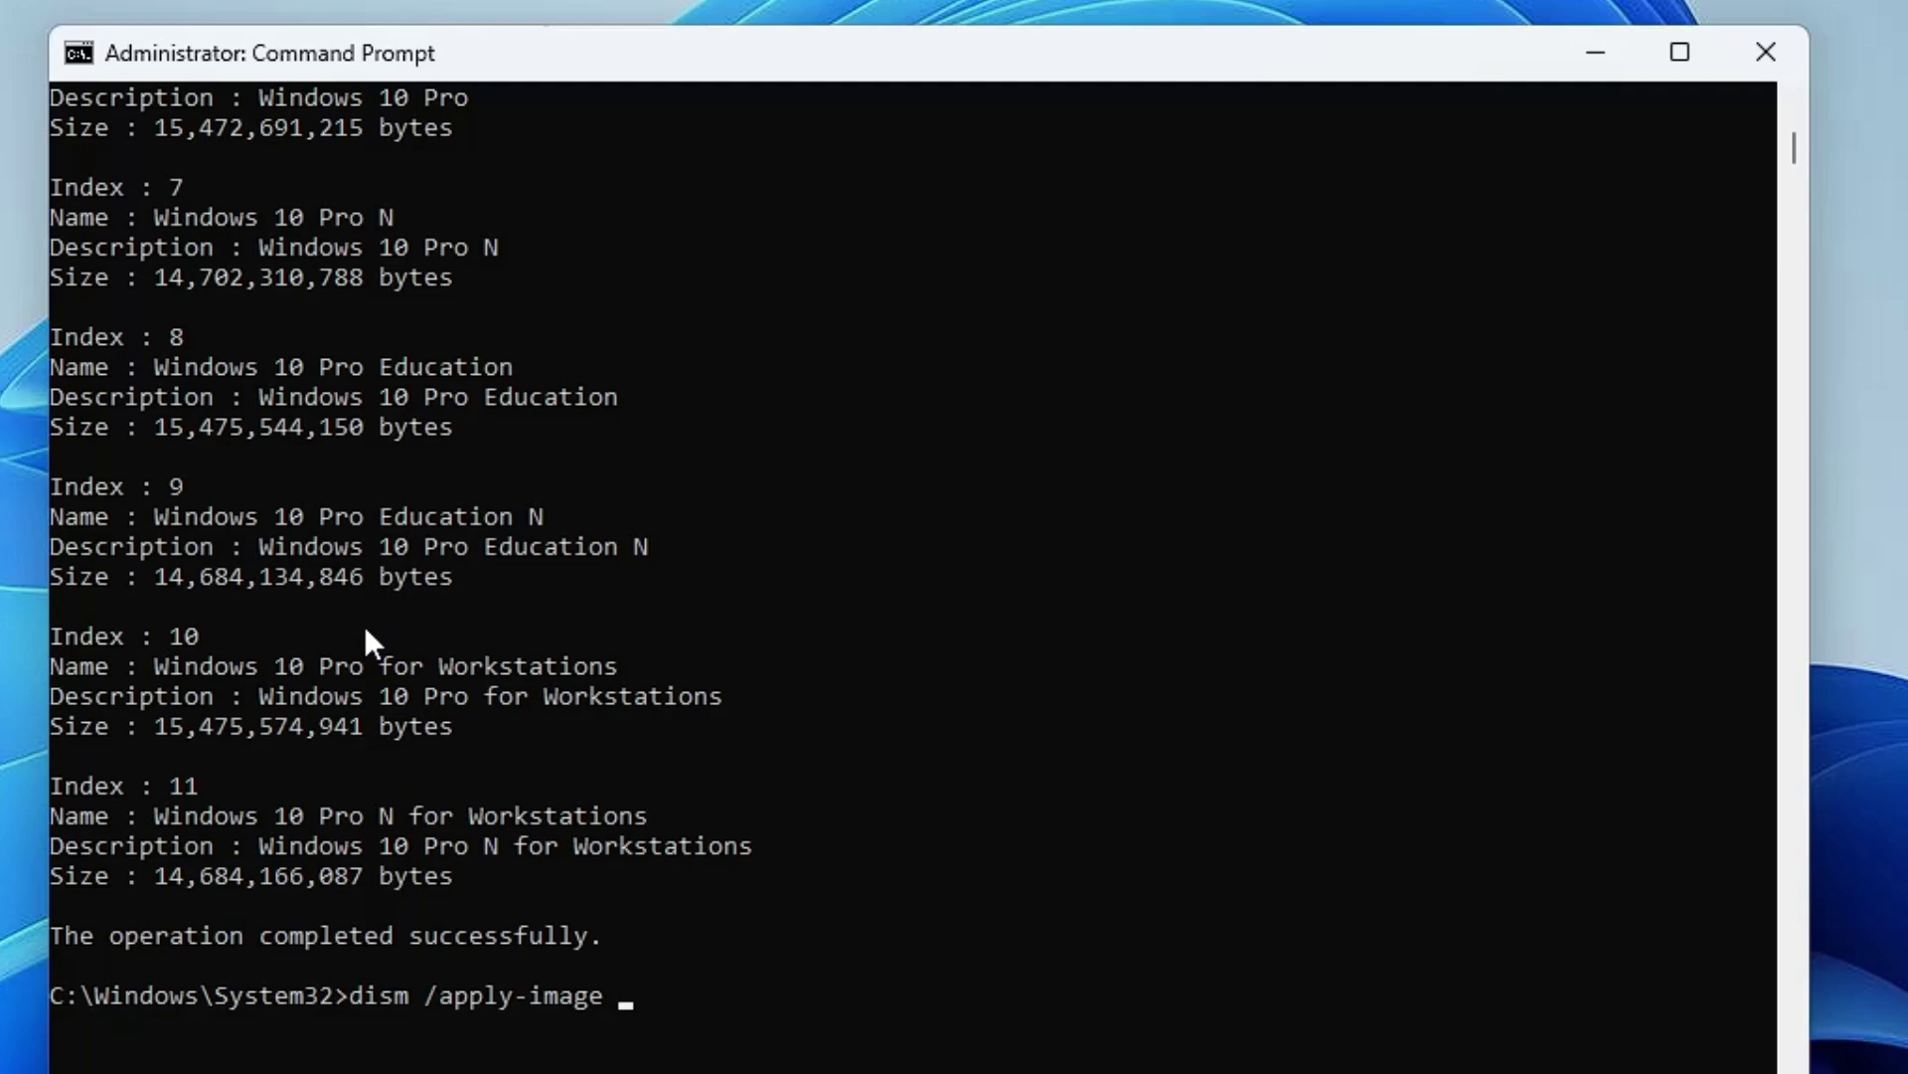
text( /imagefile)
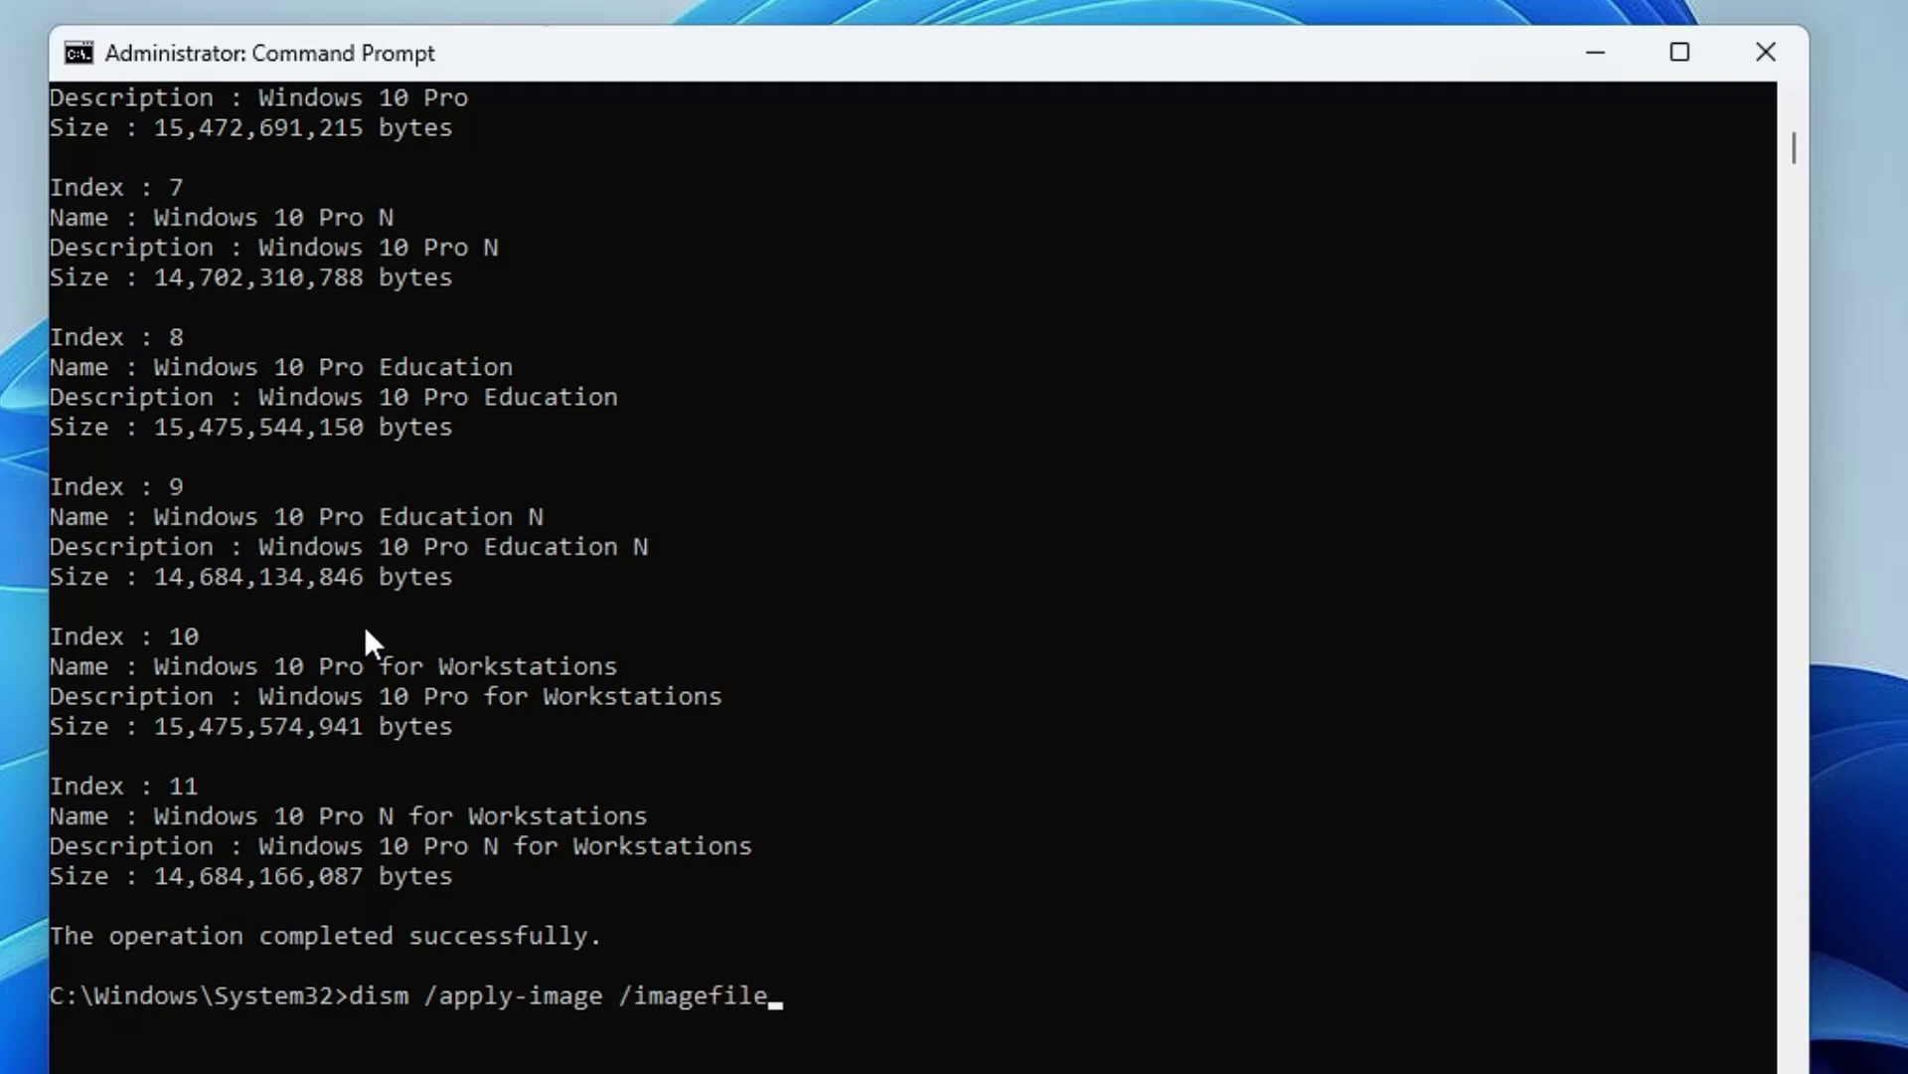
text(:)
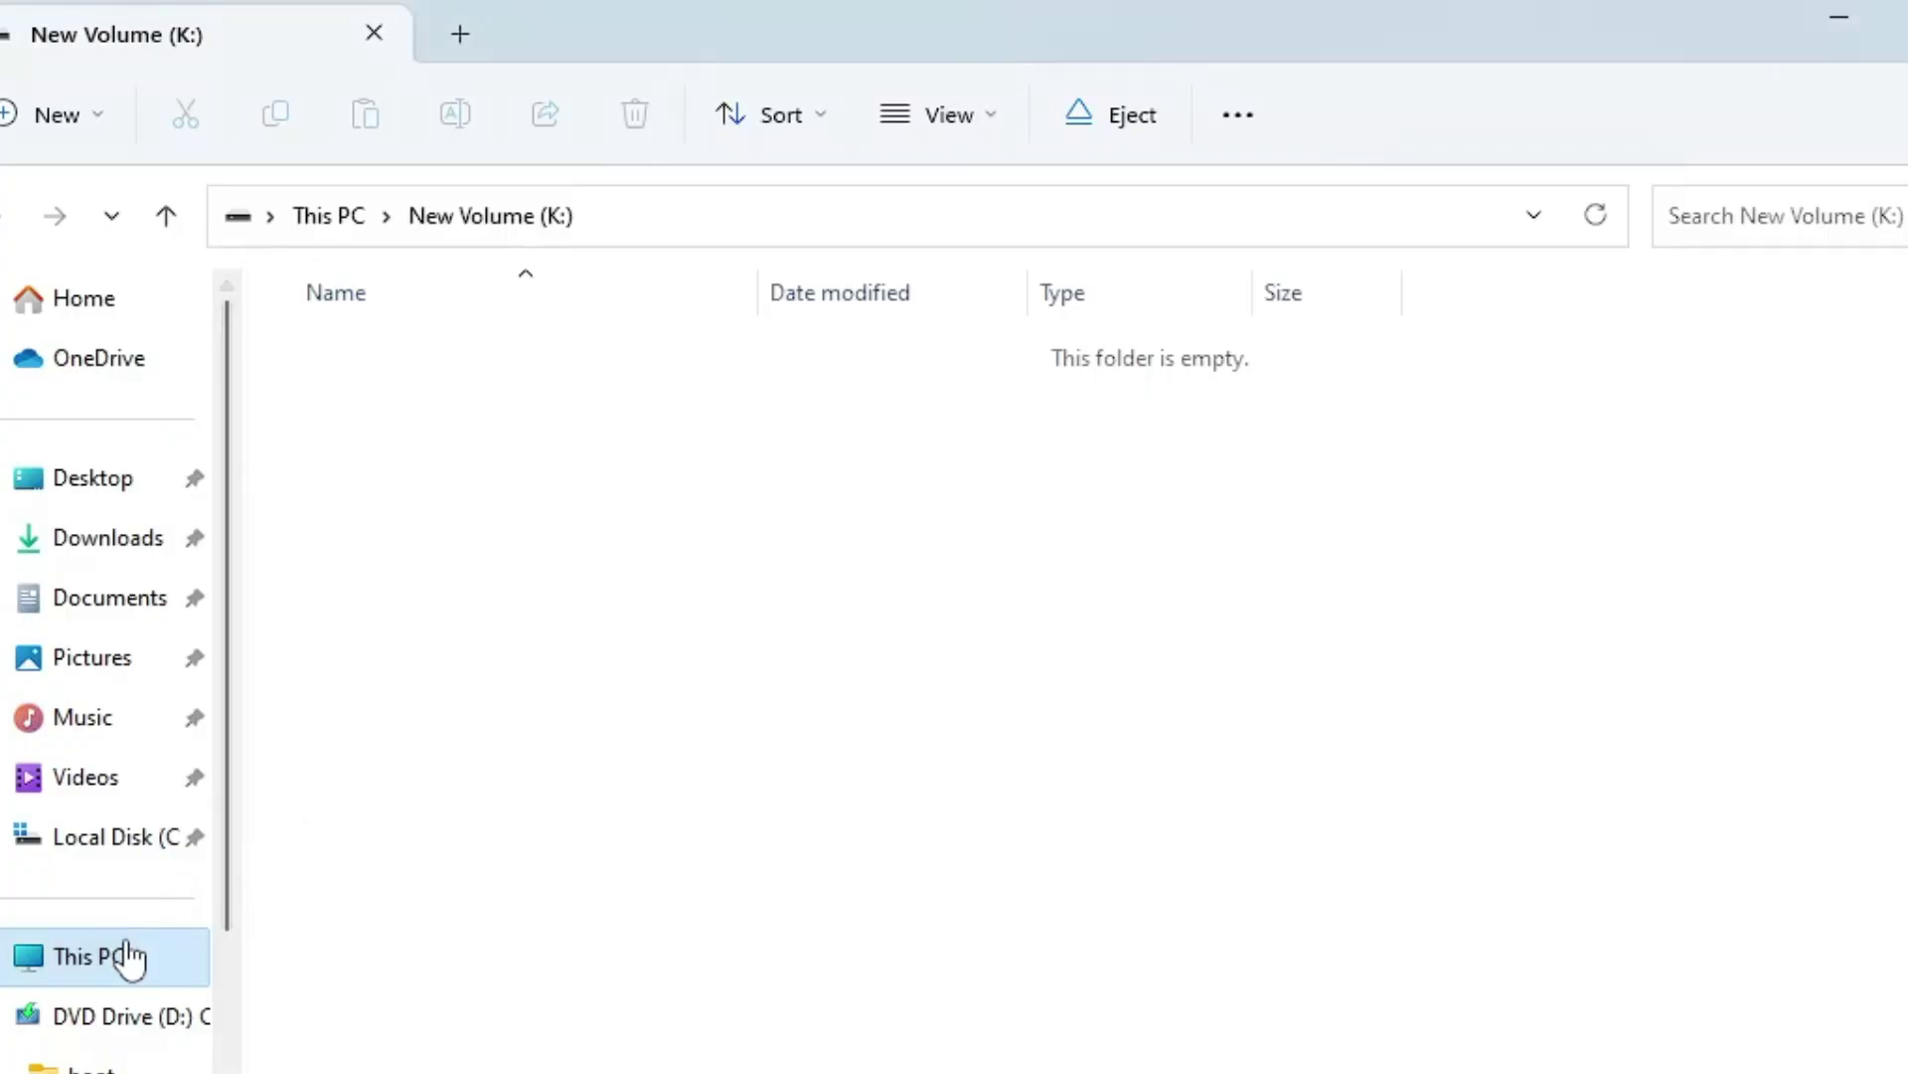
Copy the D:\sources path from File Explorer and paste it into the apply-image command, followed by a backslash
click(129, 957)
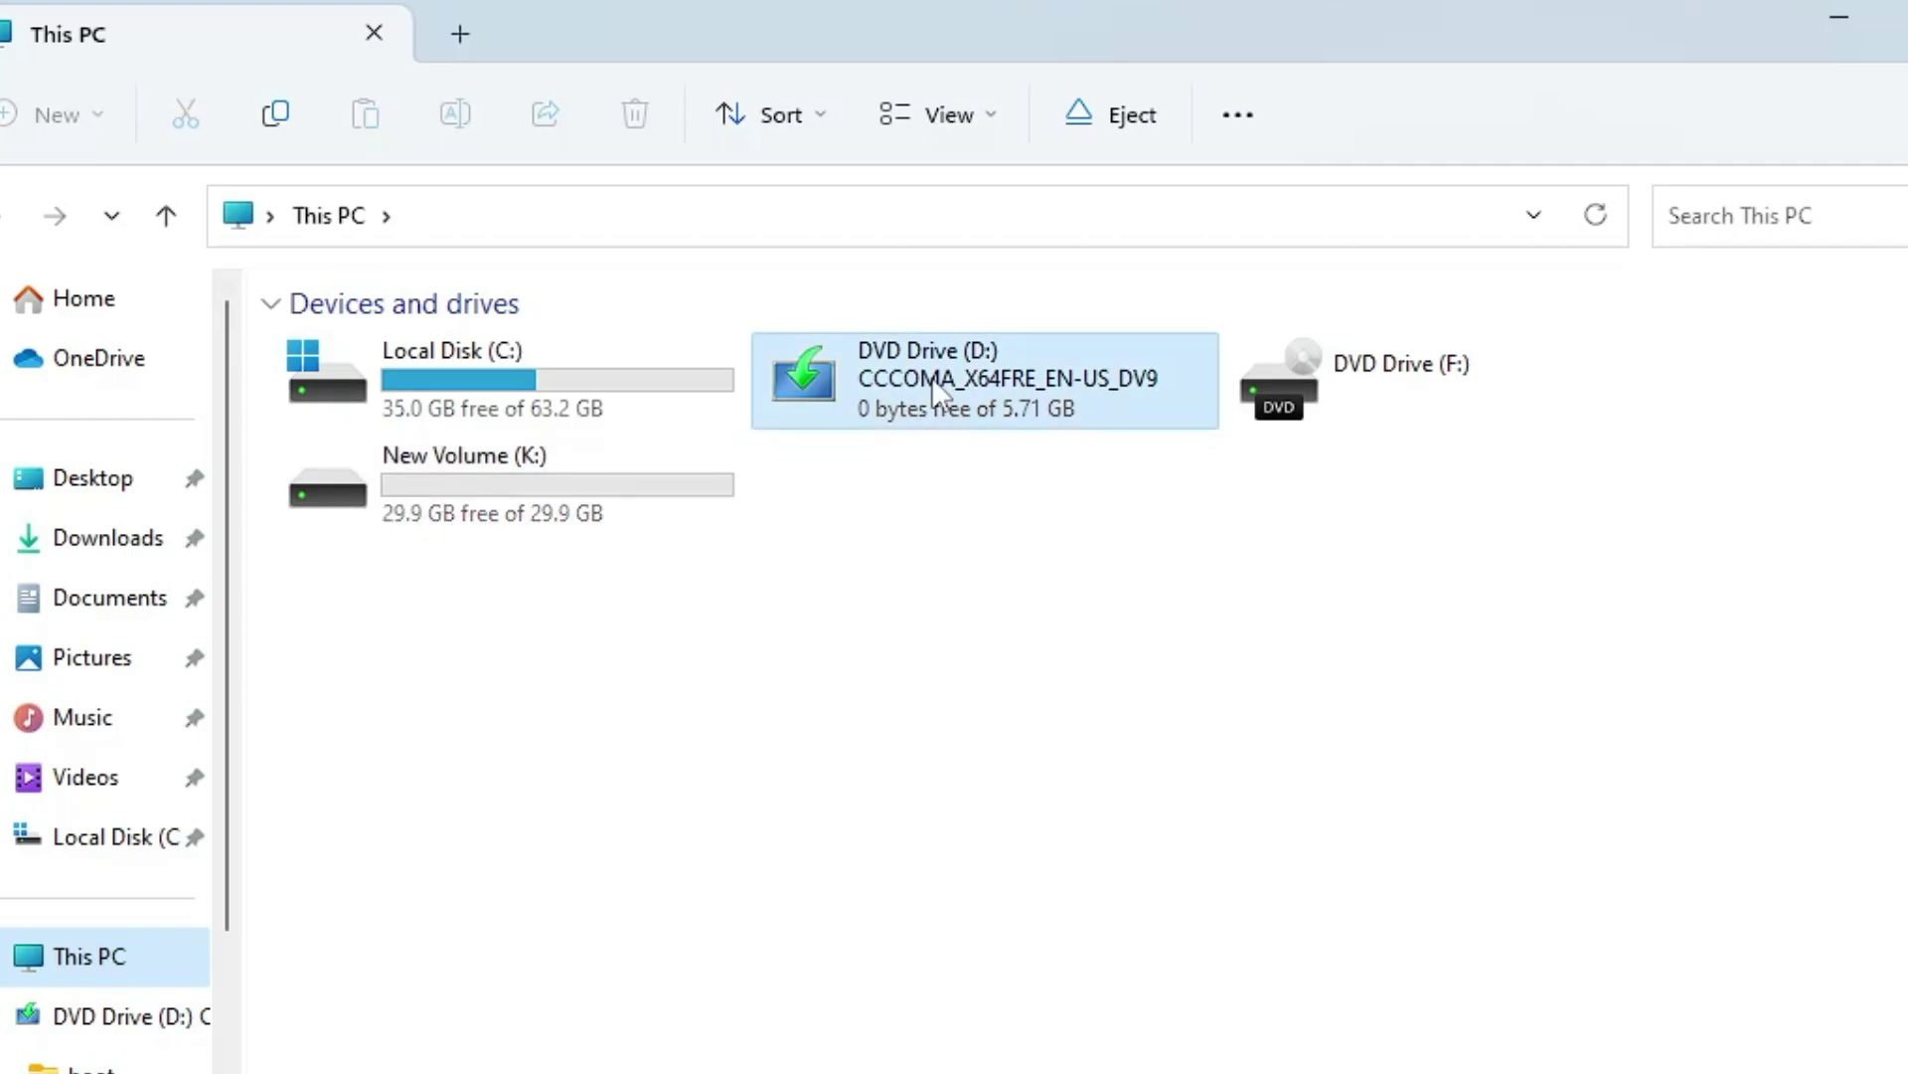
double_click(932, 378)
double_click(456, 468)
key(alt+d)
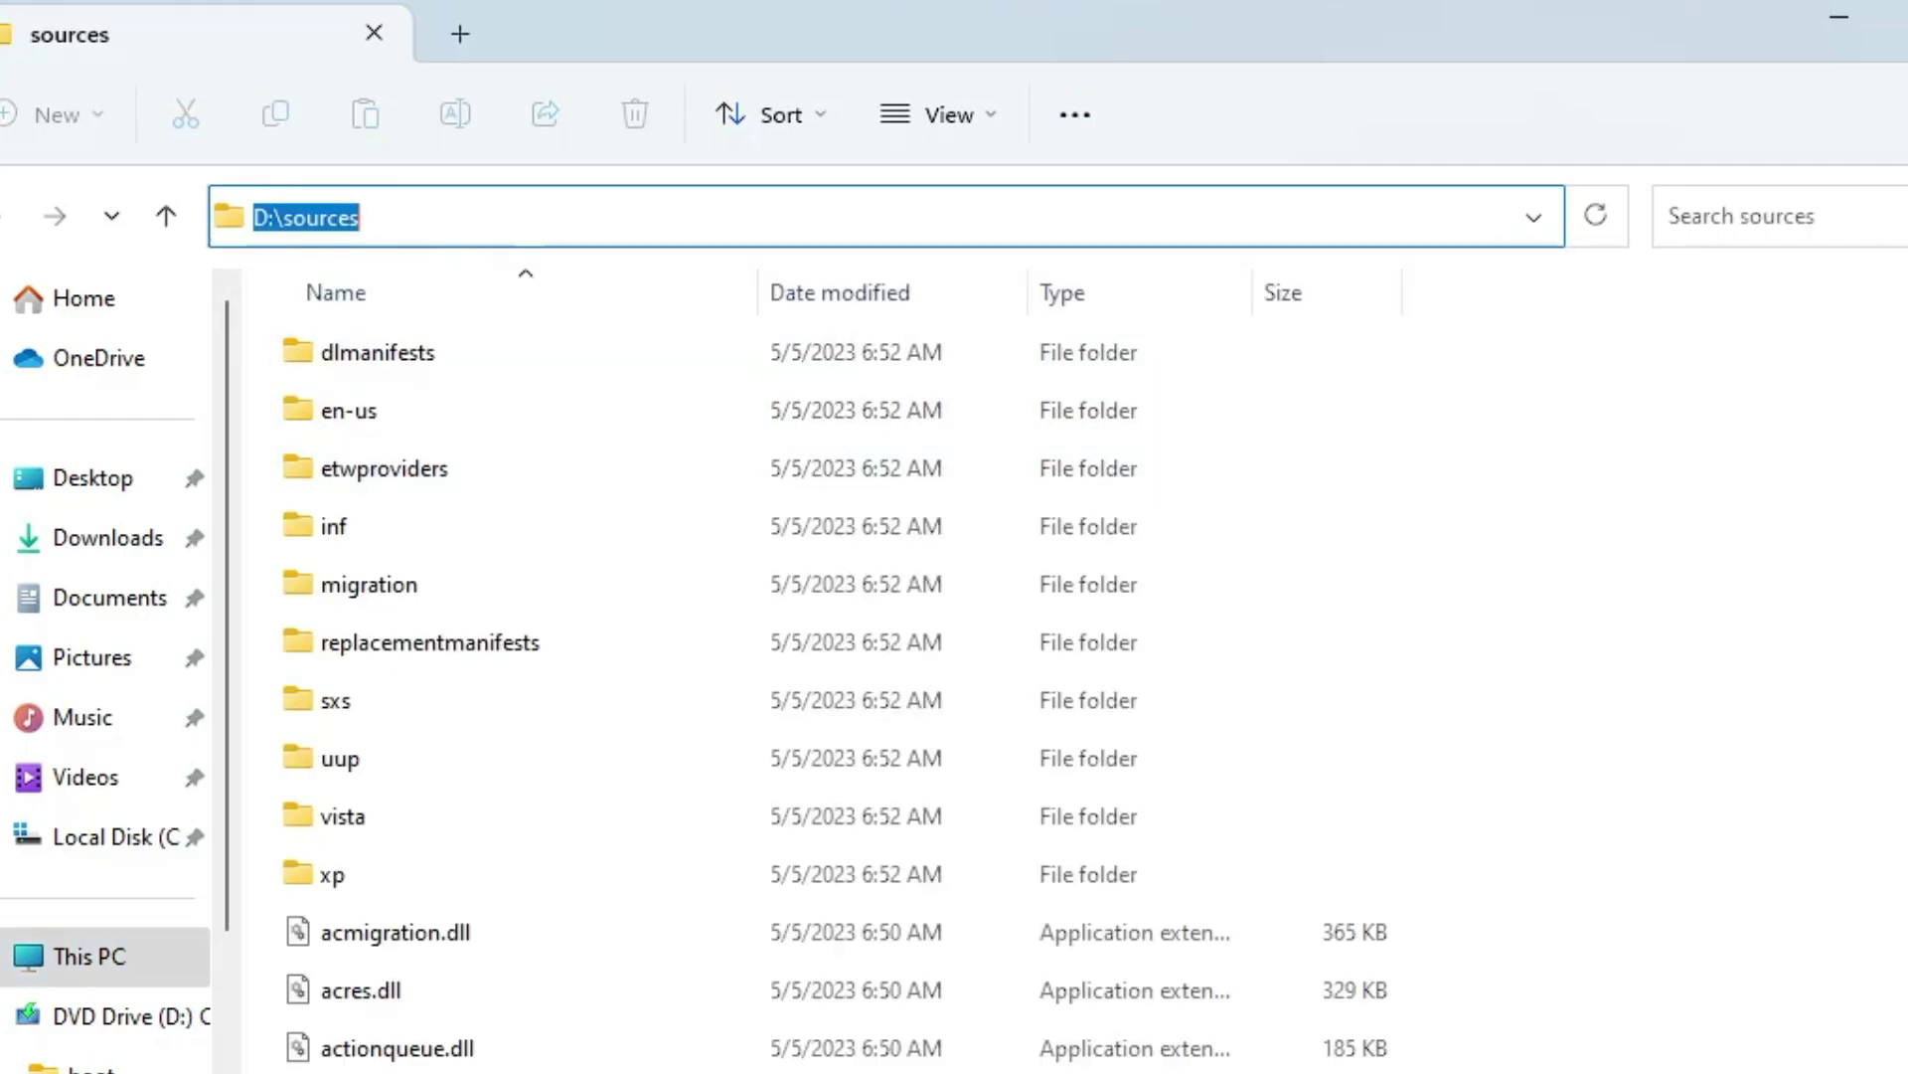
key(ctrl+c)
key(alt+Tab)
key(ctrl+v)
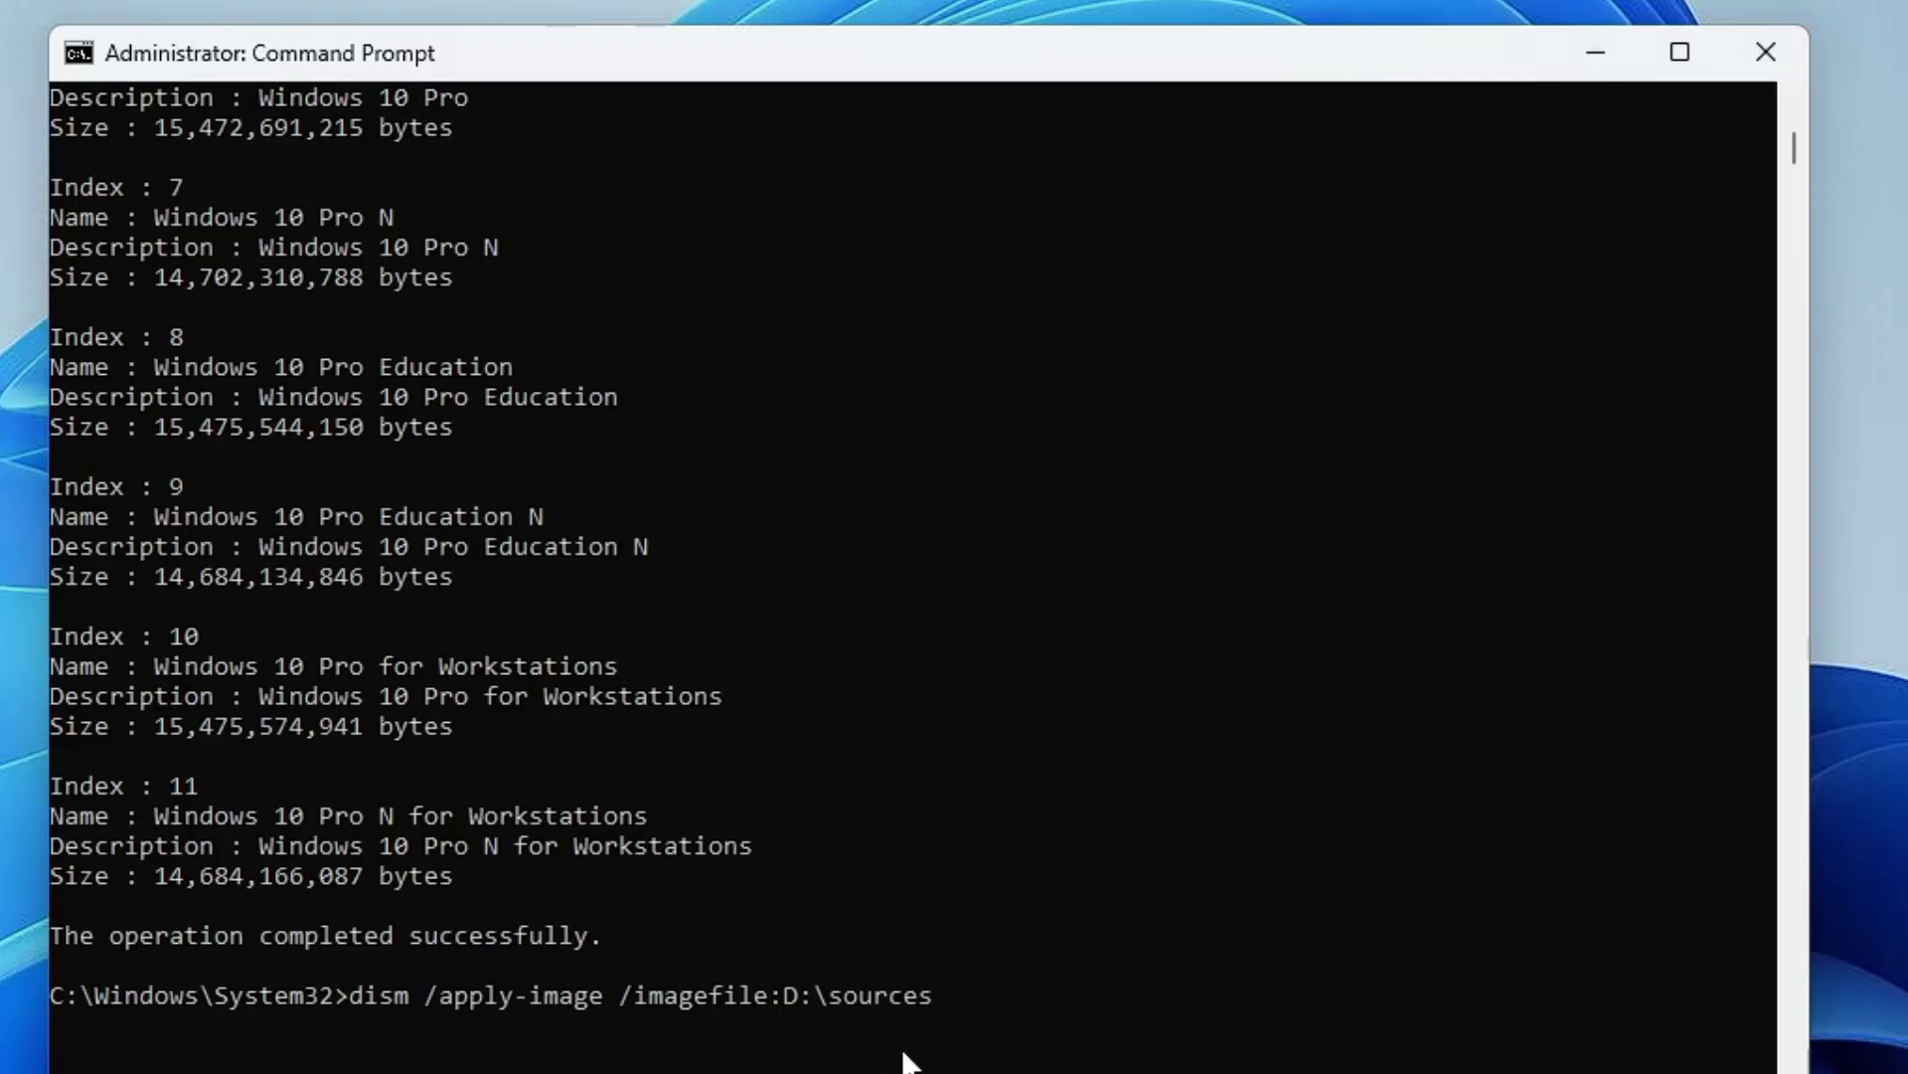
text(\)
Check the image file's name in the sources folder and append install.wim to the D:\sources\ path in the apply-image command
key(alt+Tab)
mouse_move(1181, 708)
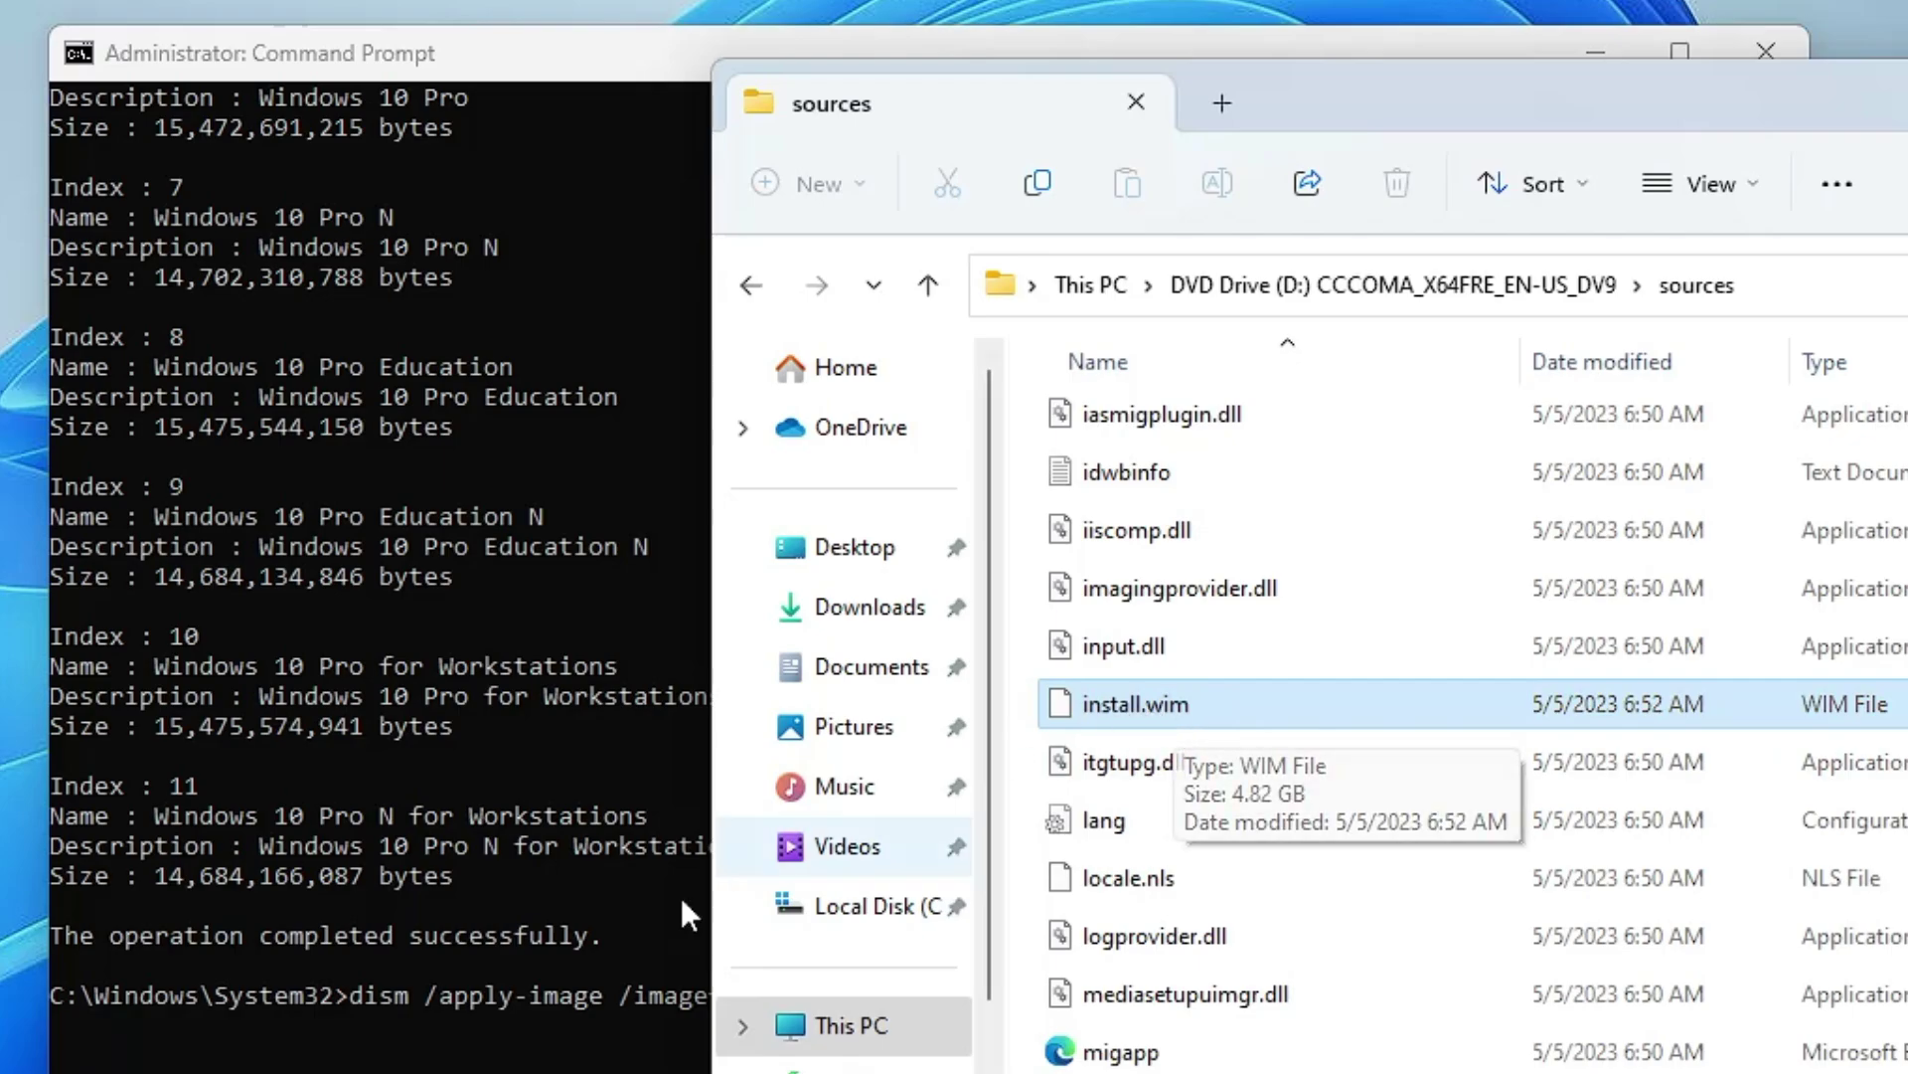
click(607, 976)
text(file:D:\sources\install)
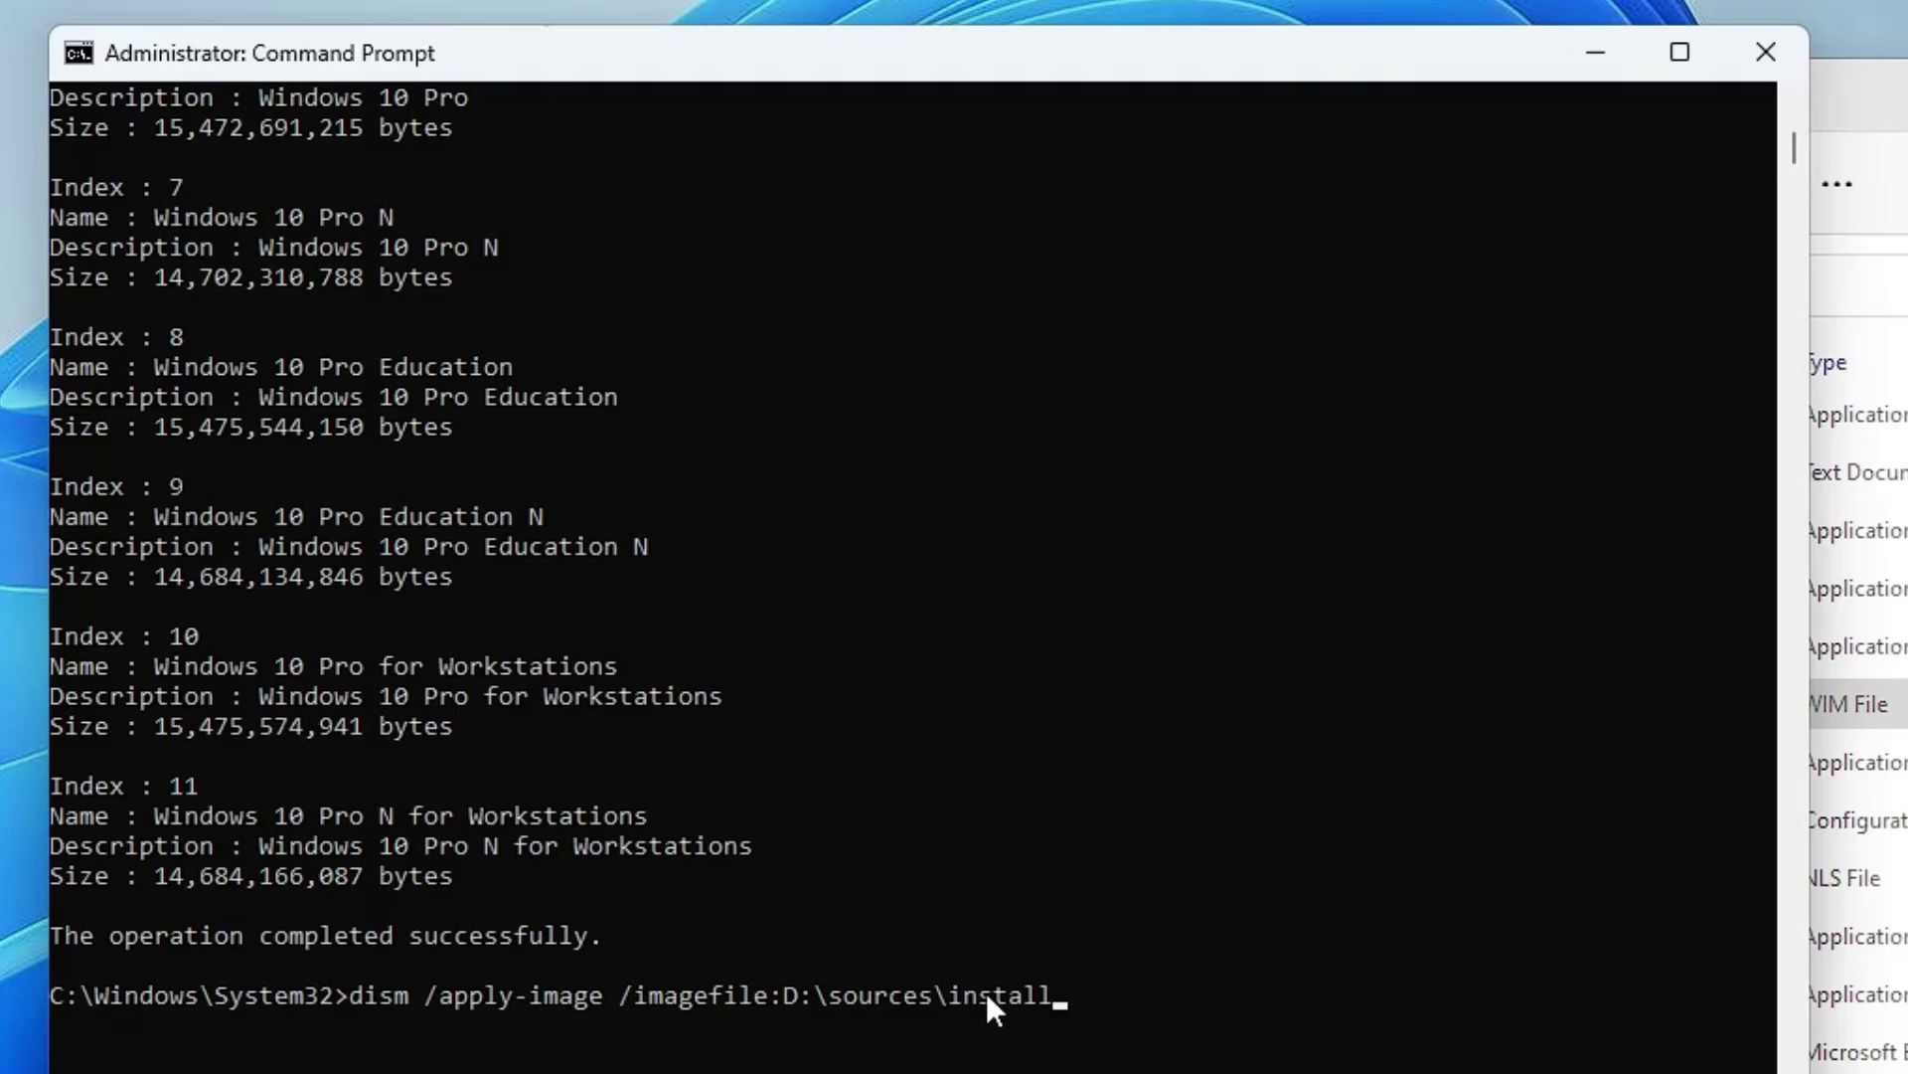
text(.wim)
Look up the Windows 10 Pro index in the edition list and add /index:6 /applydir: to the command
text(/index:)
scroll(428, 606, up, 2)
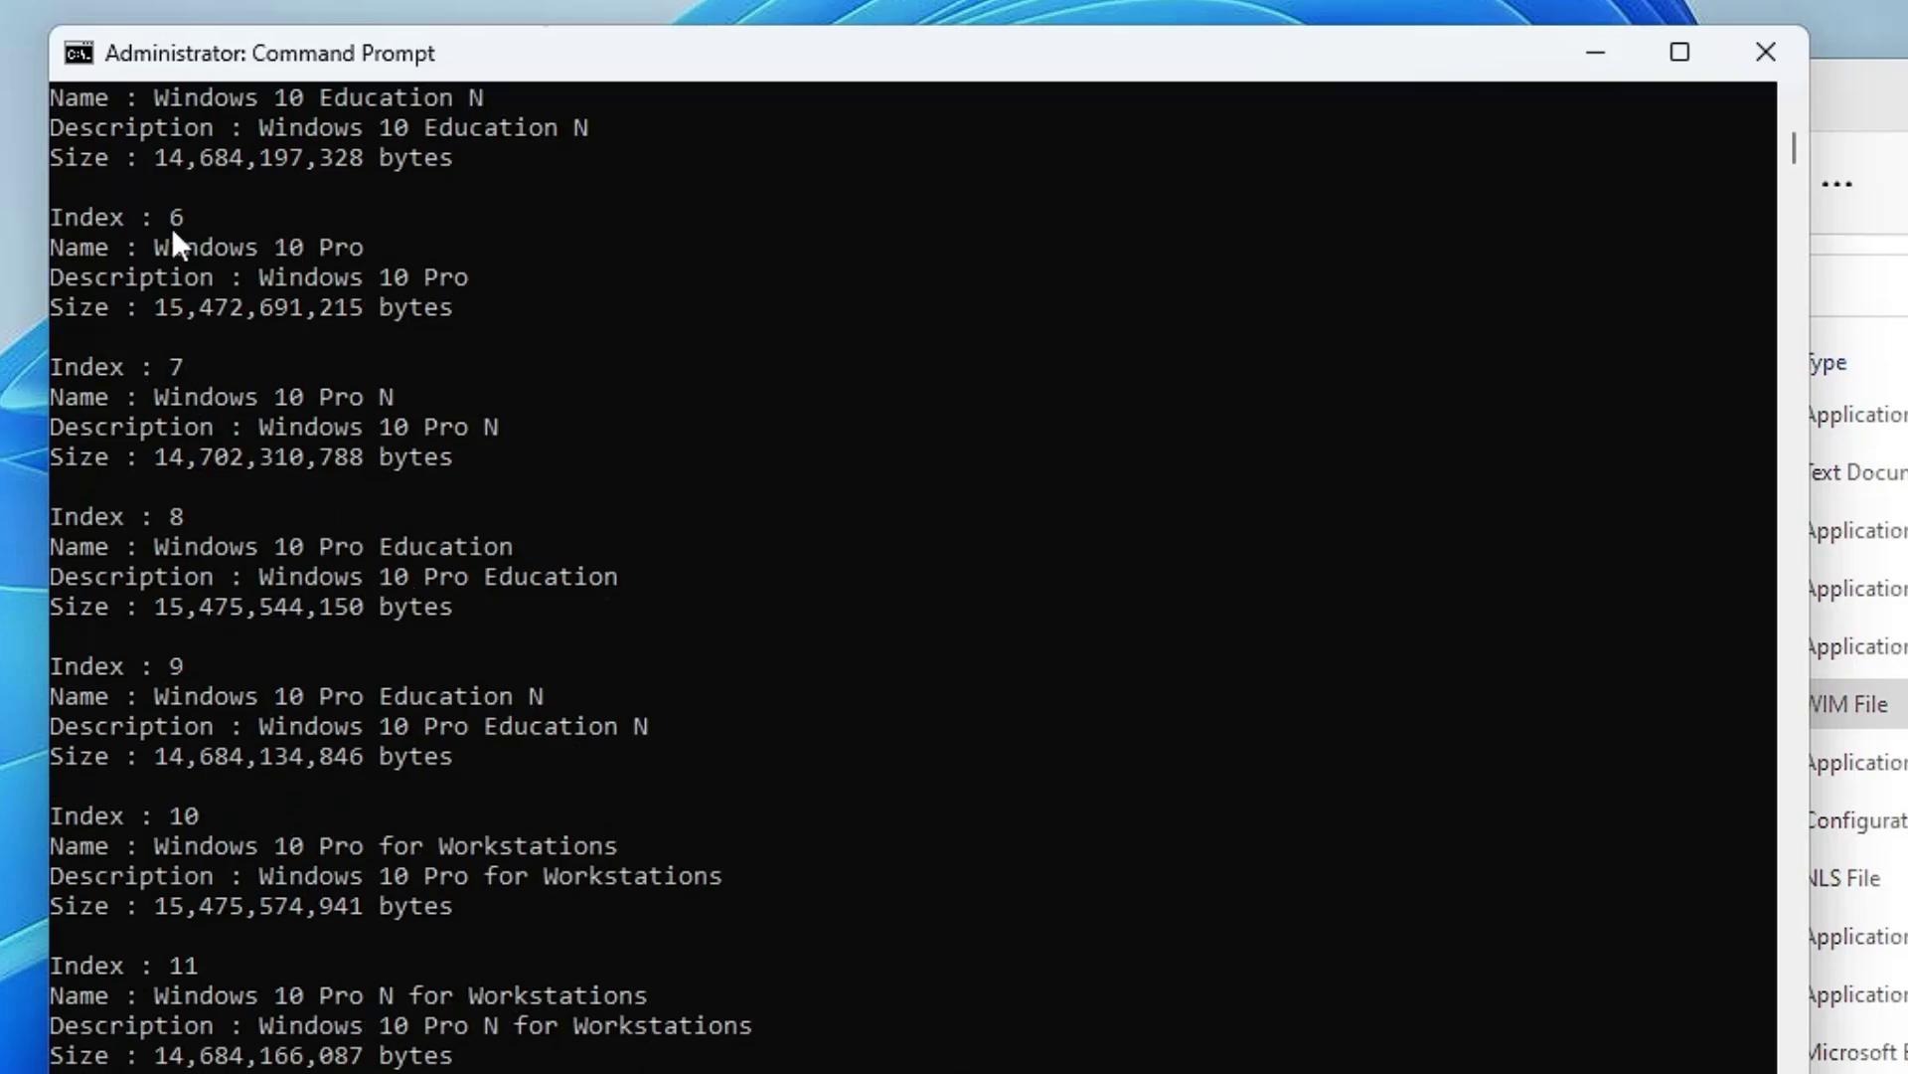
scroll(1171, 762, down, 3)
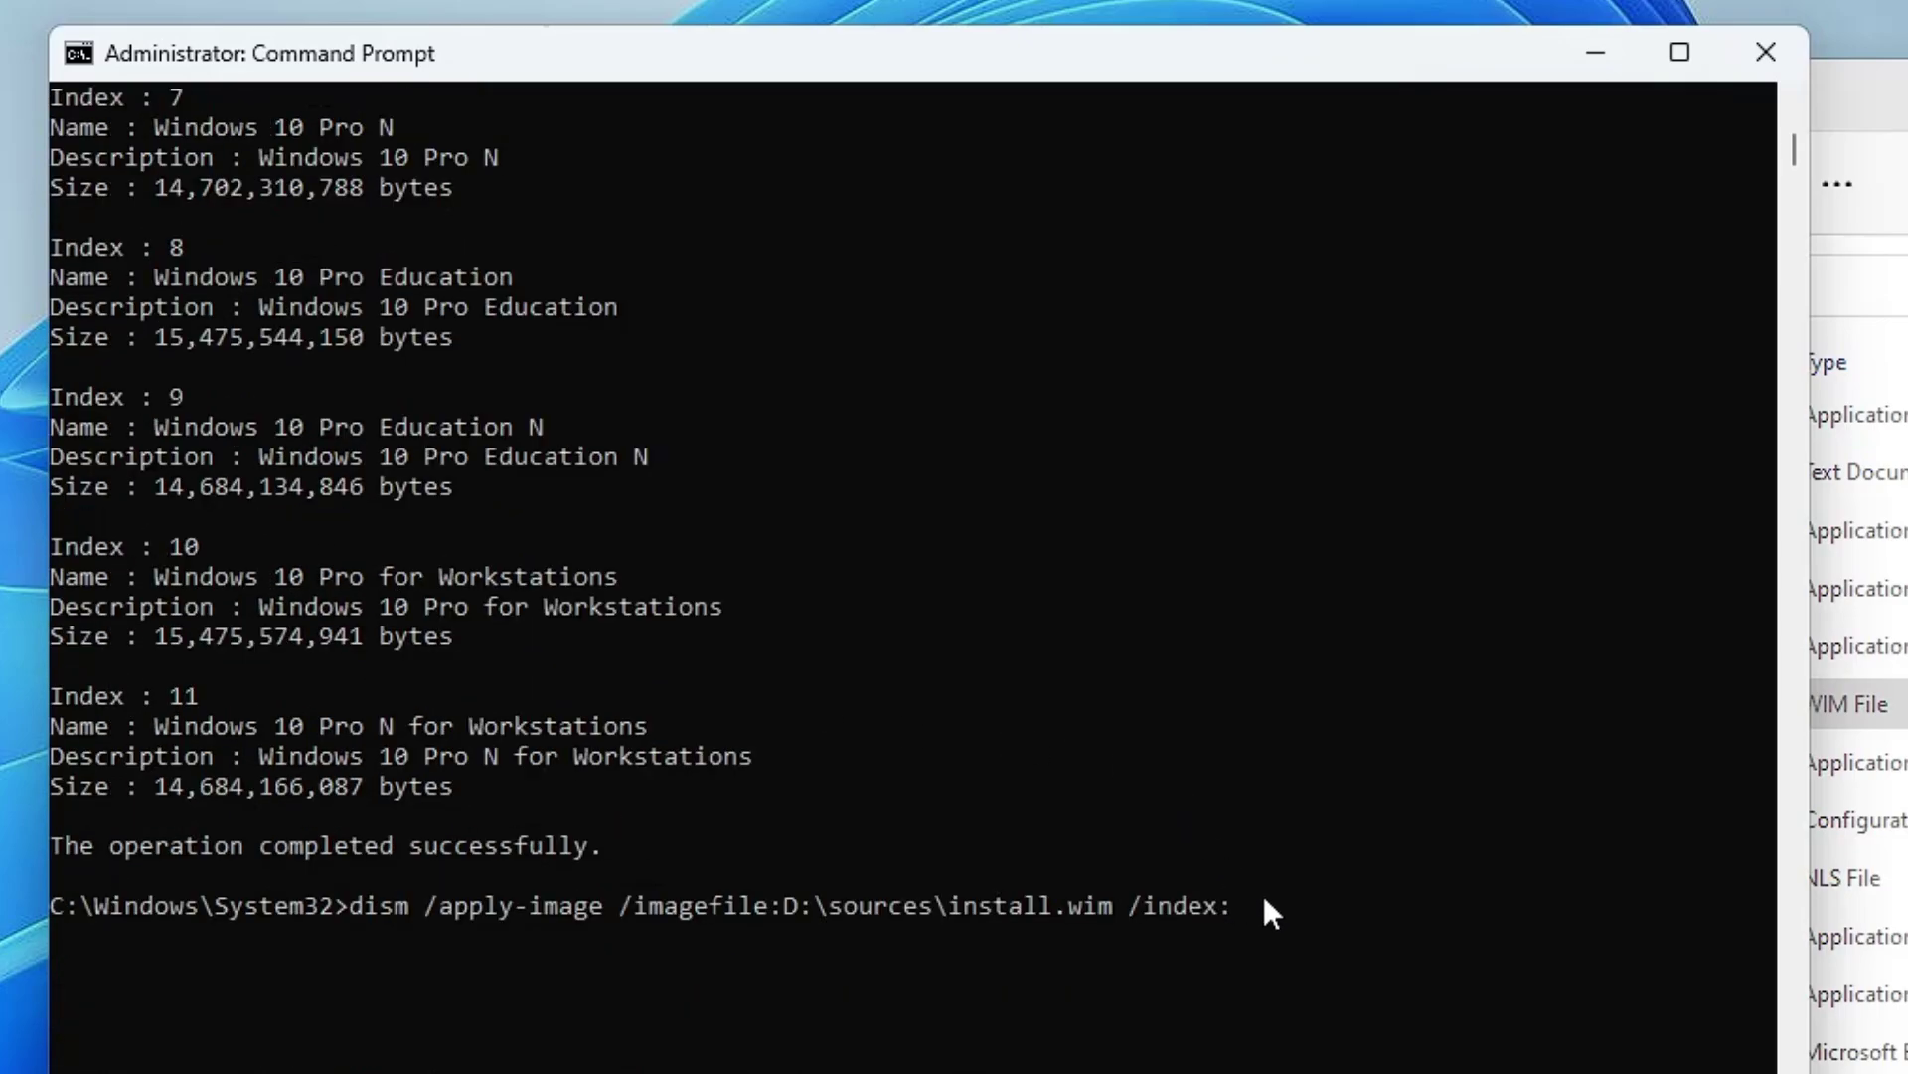
text(6 /applydir:)
Switch to File Explorer, open New Volume (K:), and copy its K:\ path
click(1857, 845)
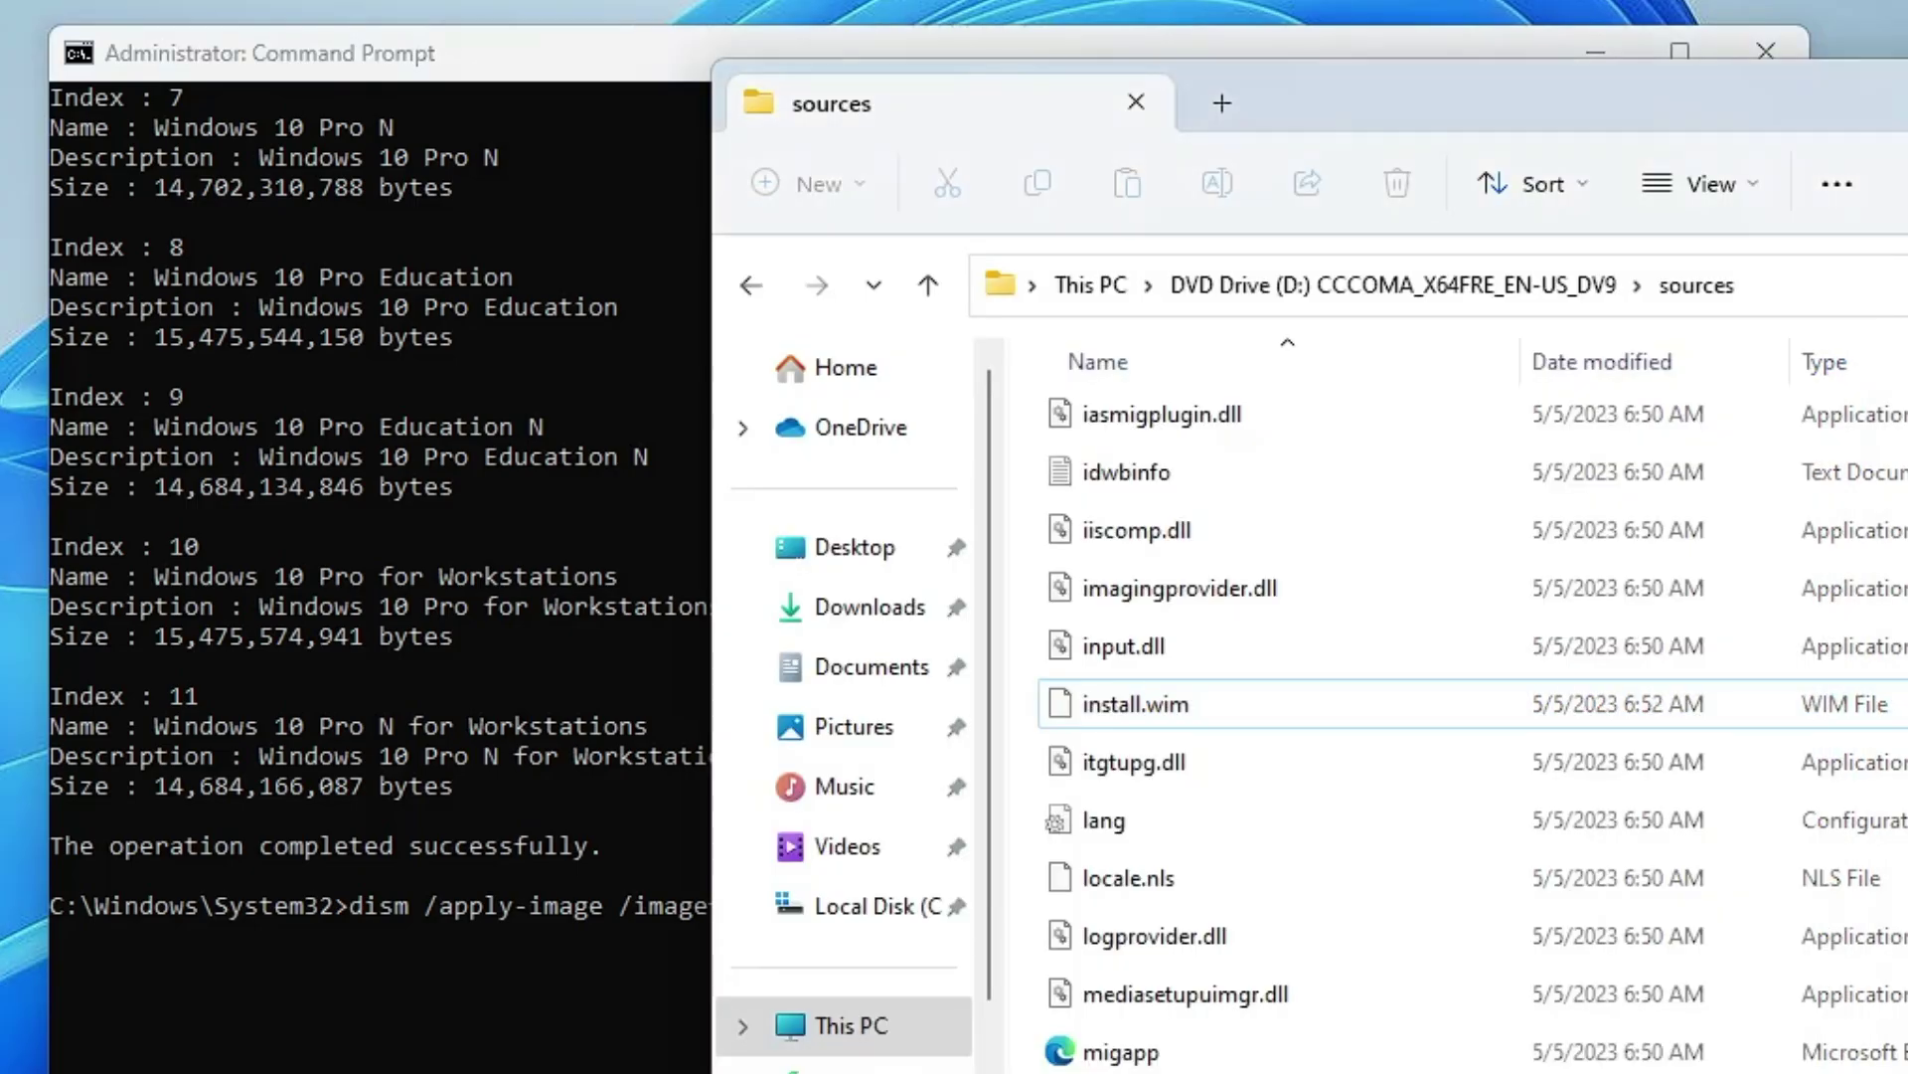
click(907, 1024)
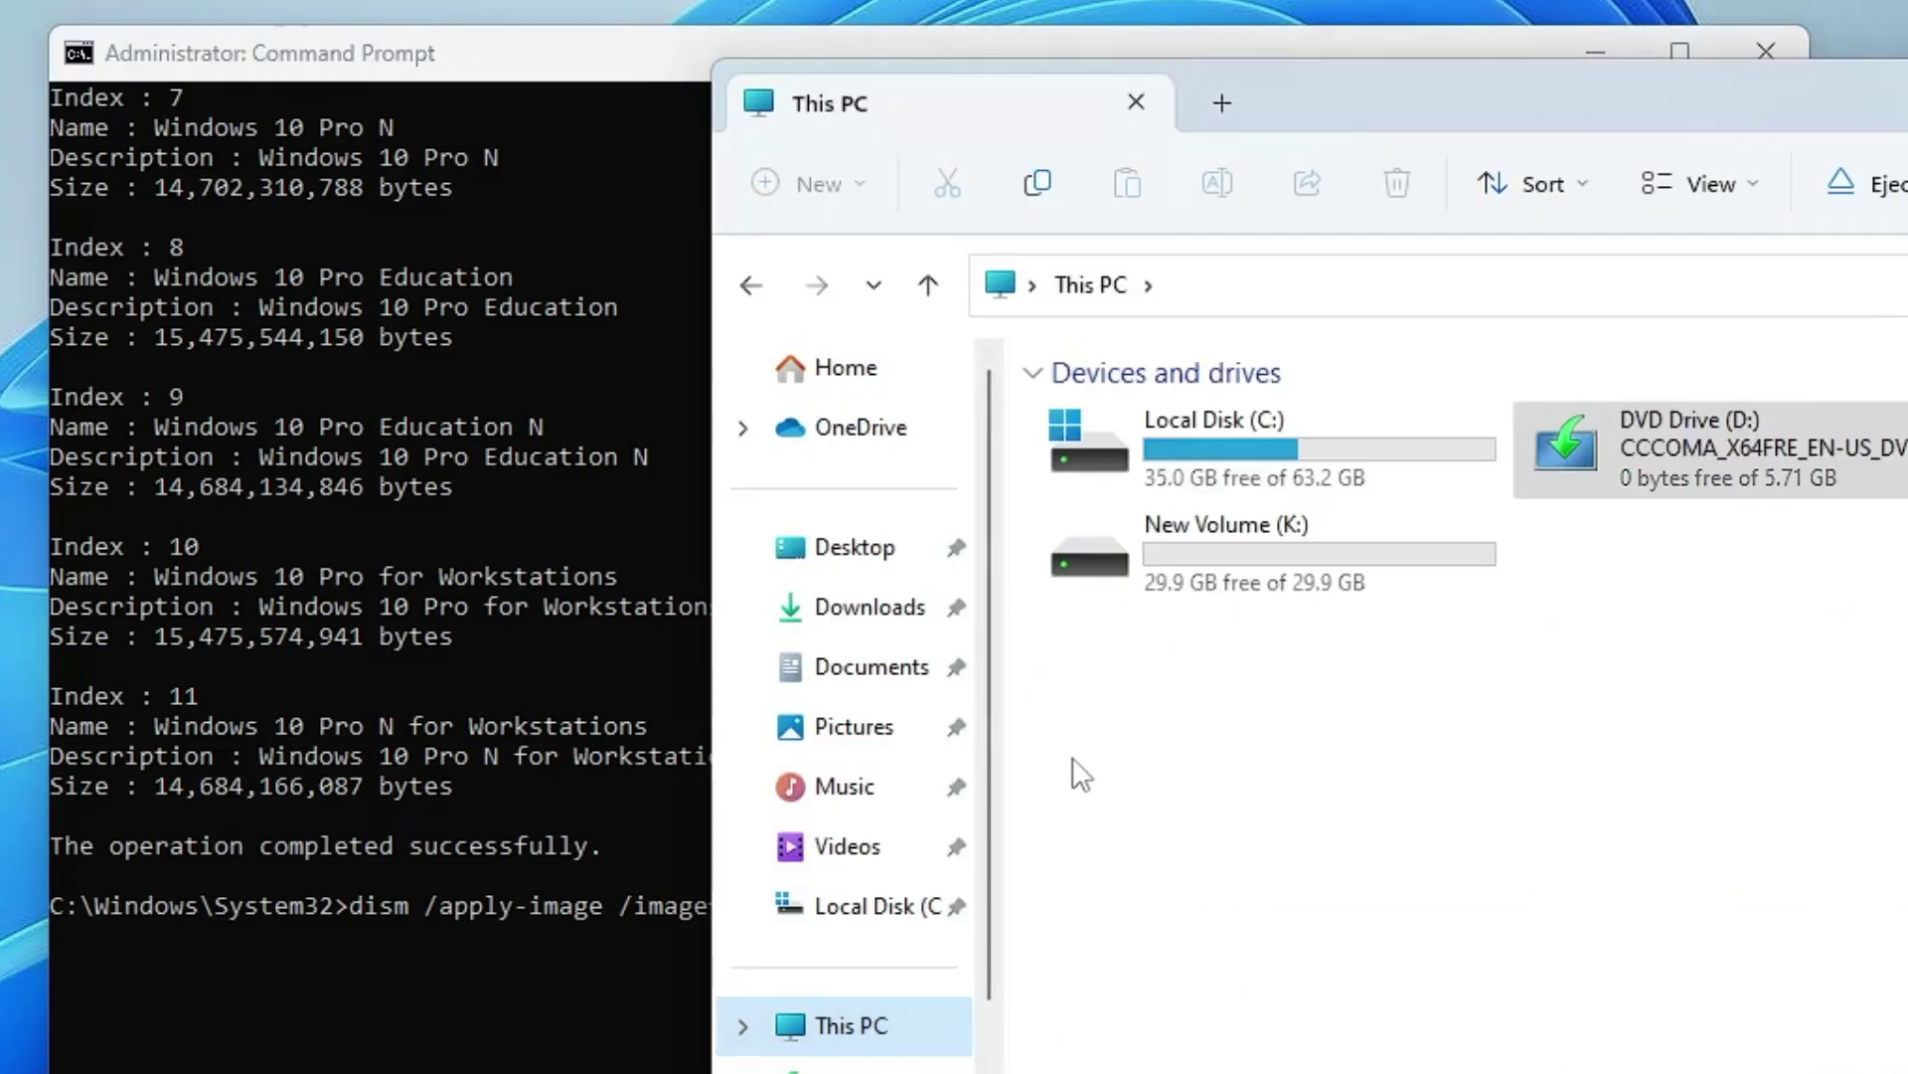
double_click(1273, 529)
click(1406, 300)
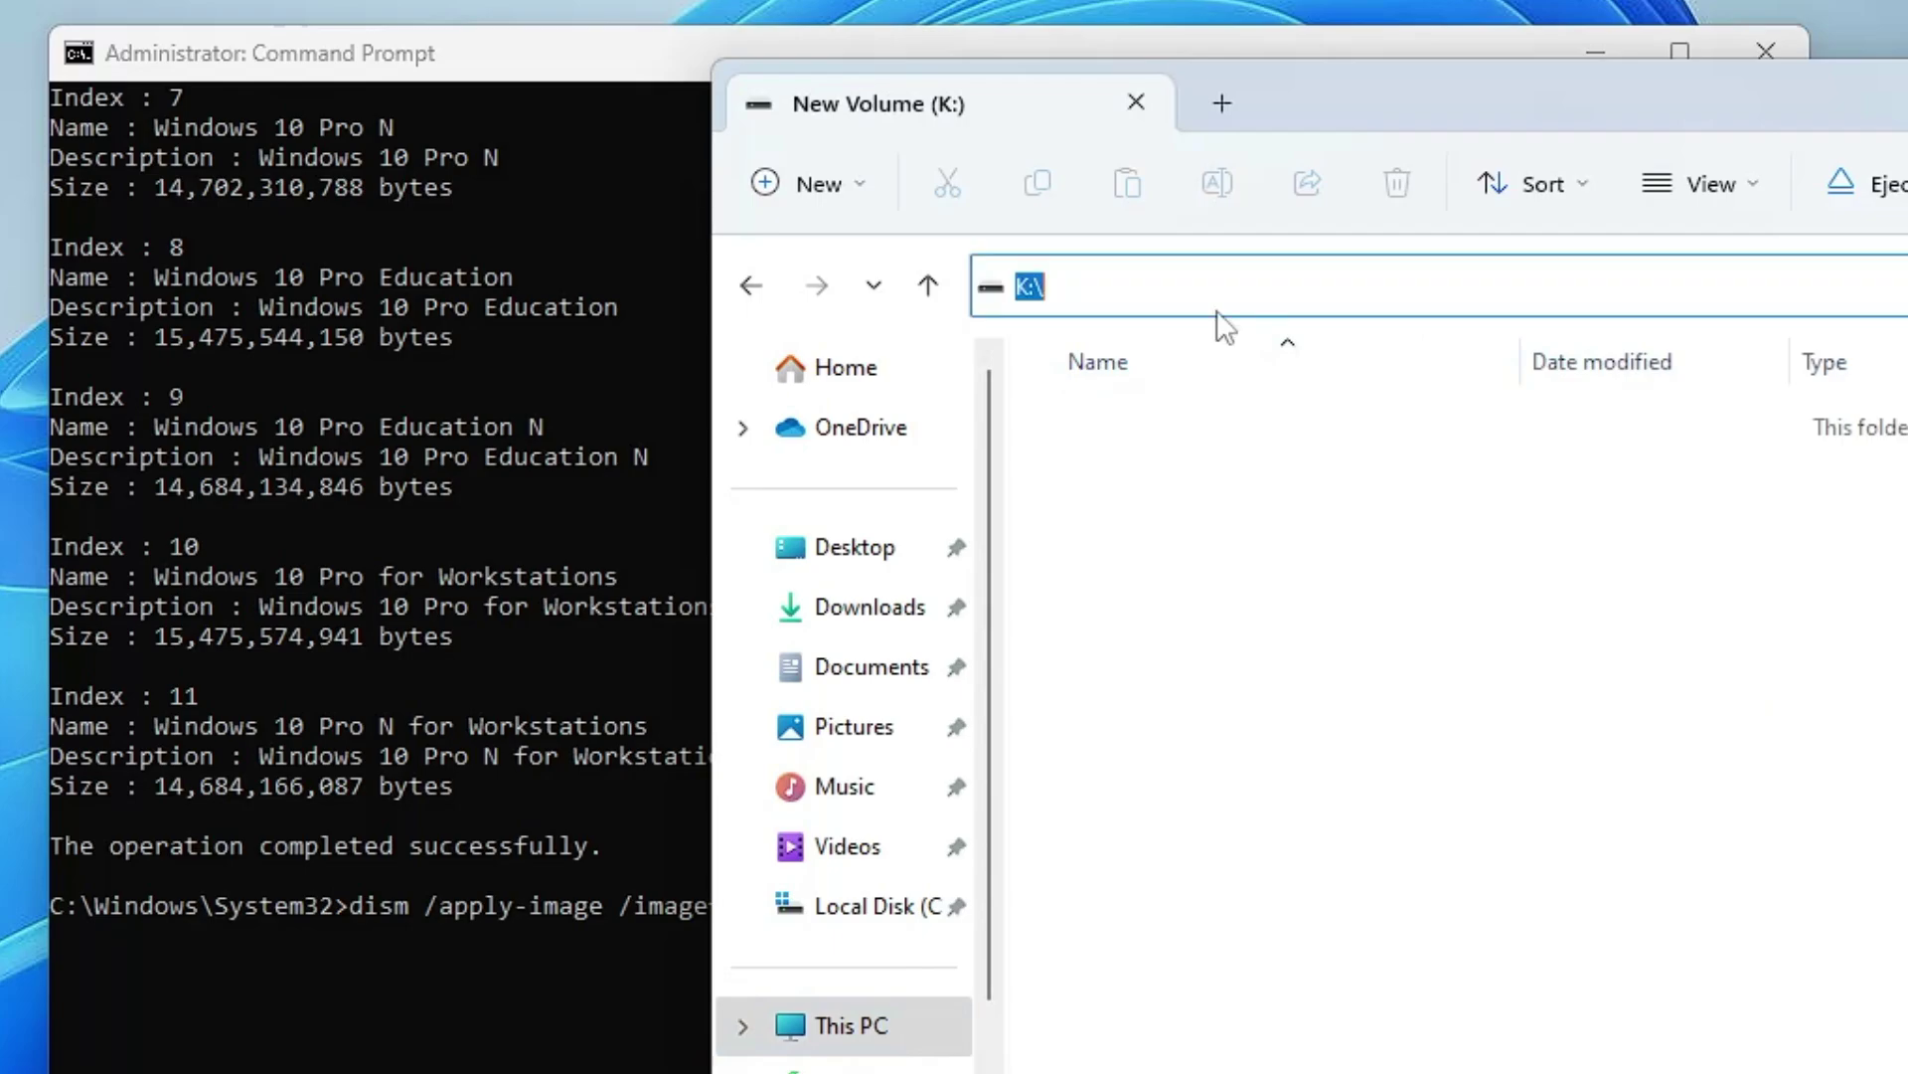
right_click(1027, 286)
click(1118, 406)
Paste K:\ as the /applydir: target, run the DISM apply-image command, and check its completion message
click(682, 497)
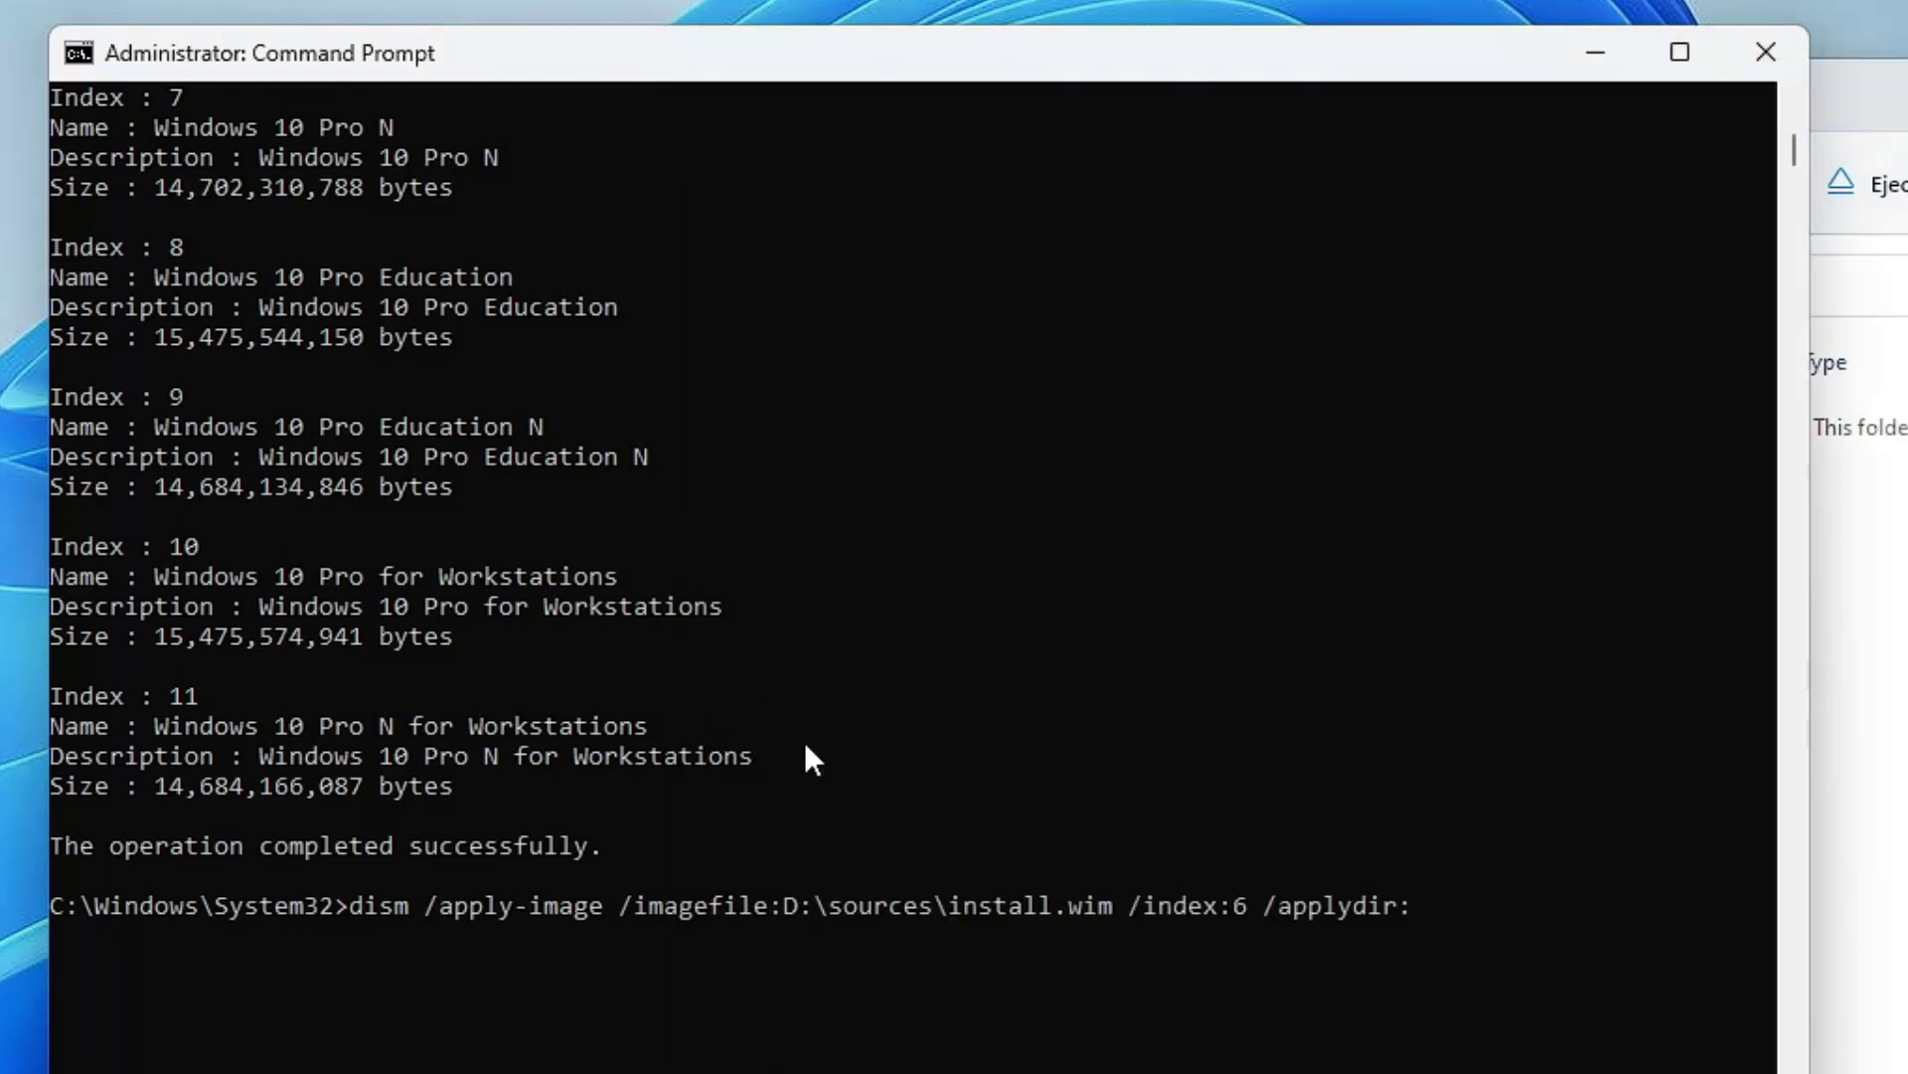
right_click(1441, 909)
key(Return)
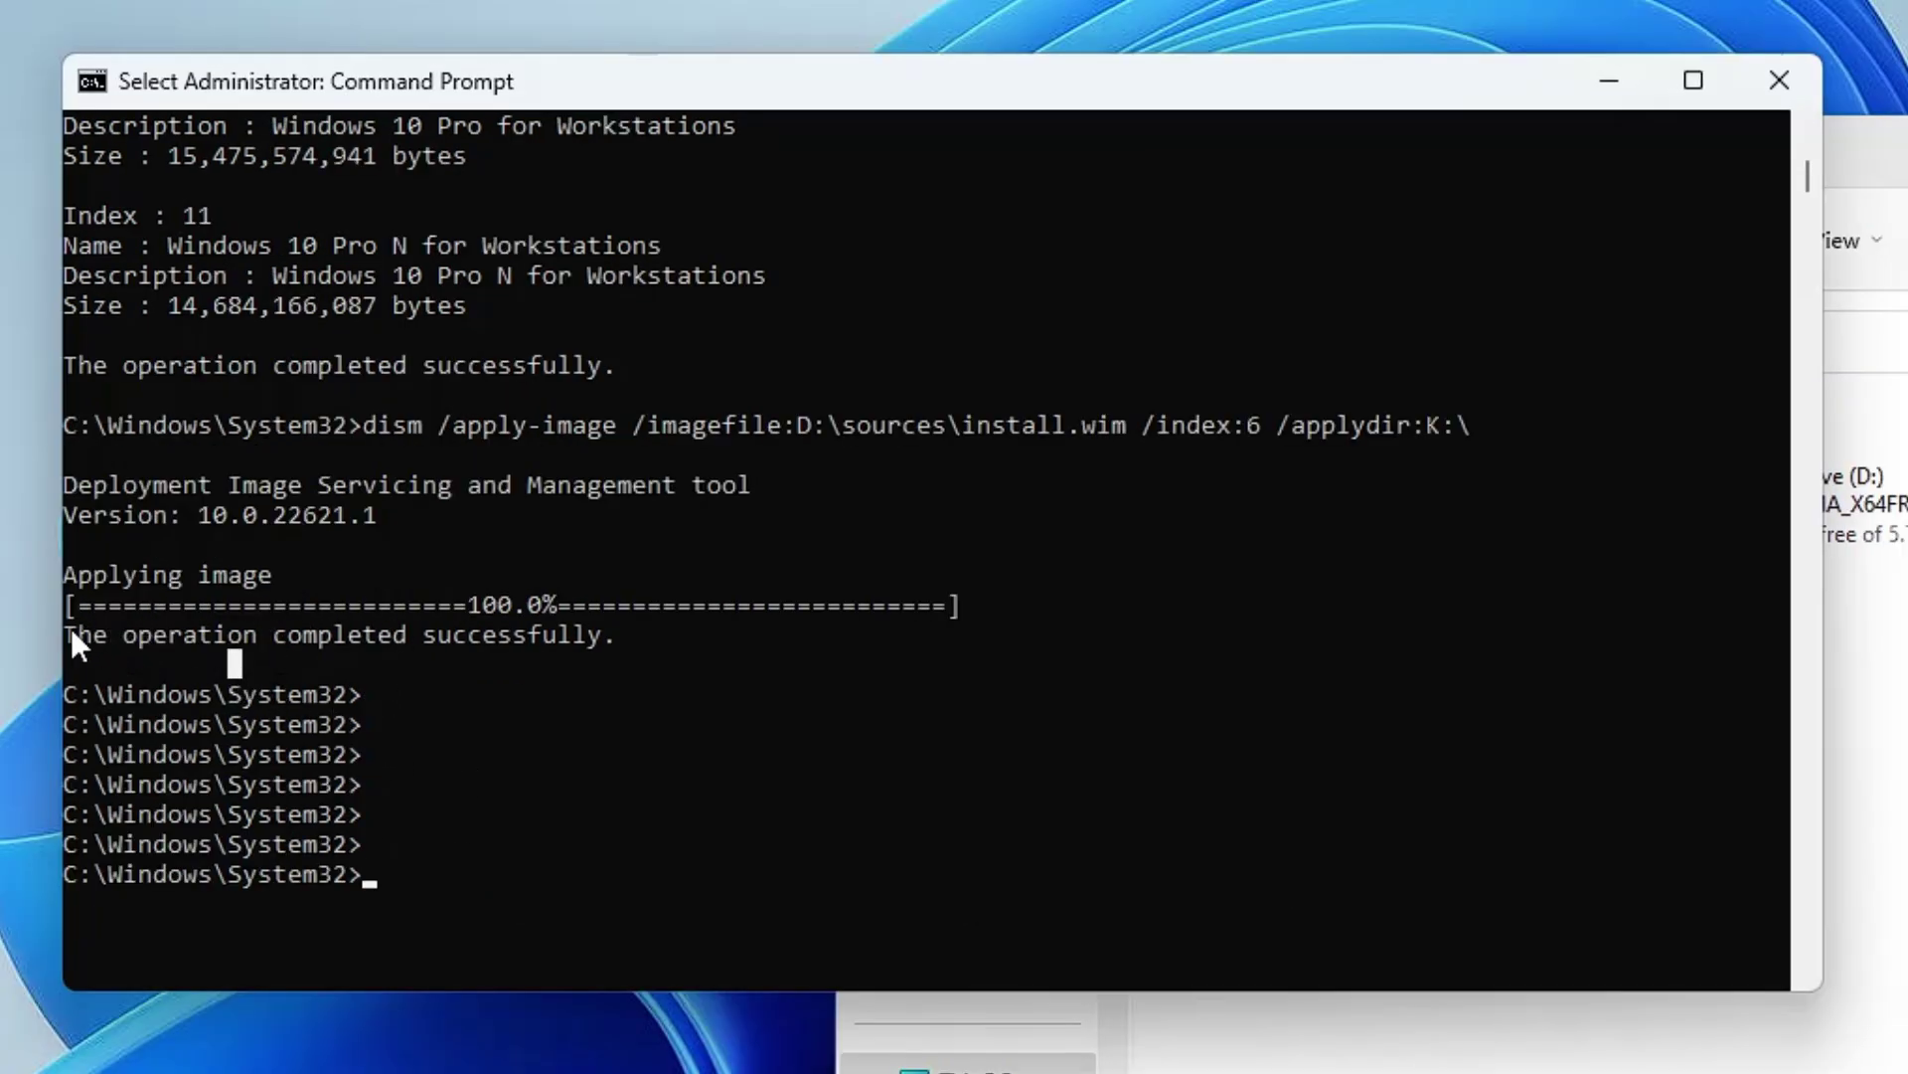
drag(72, 633, 474, 639)
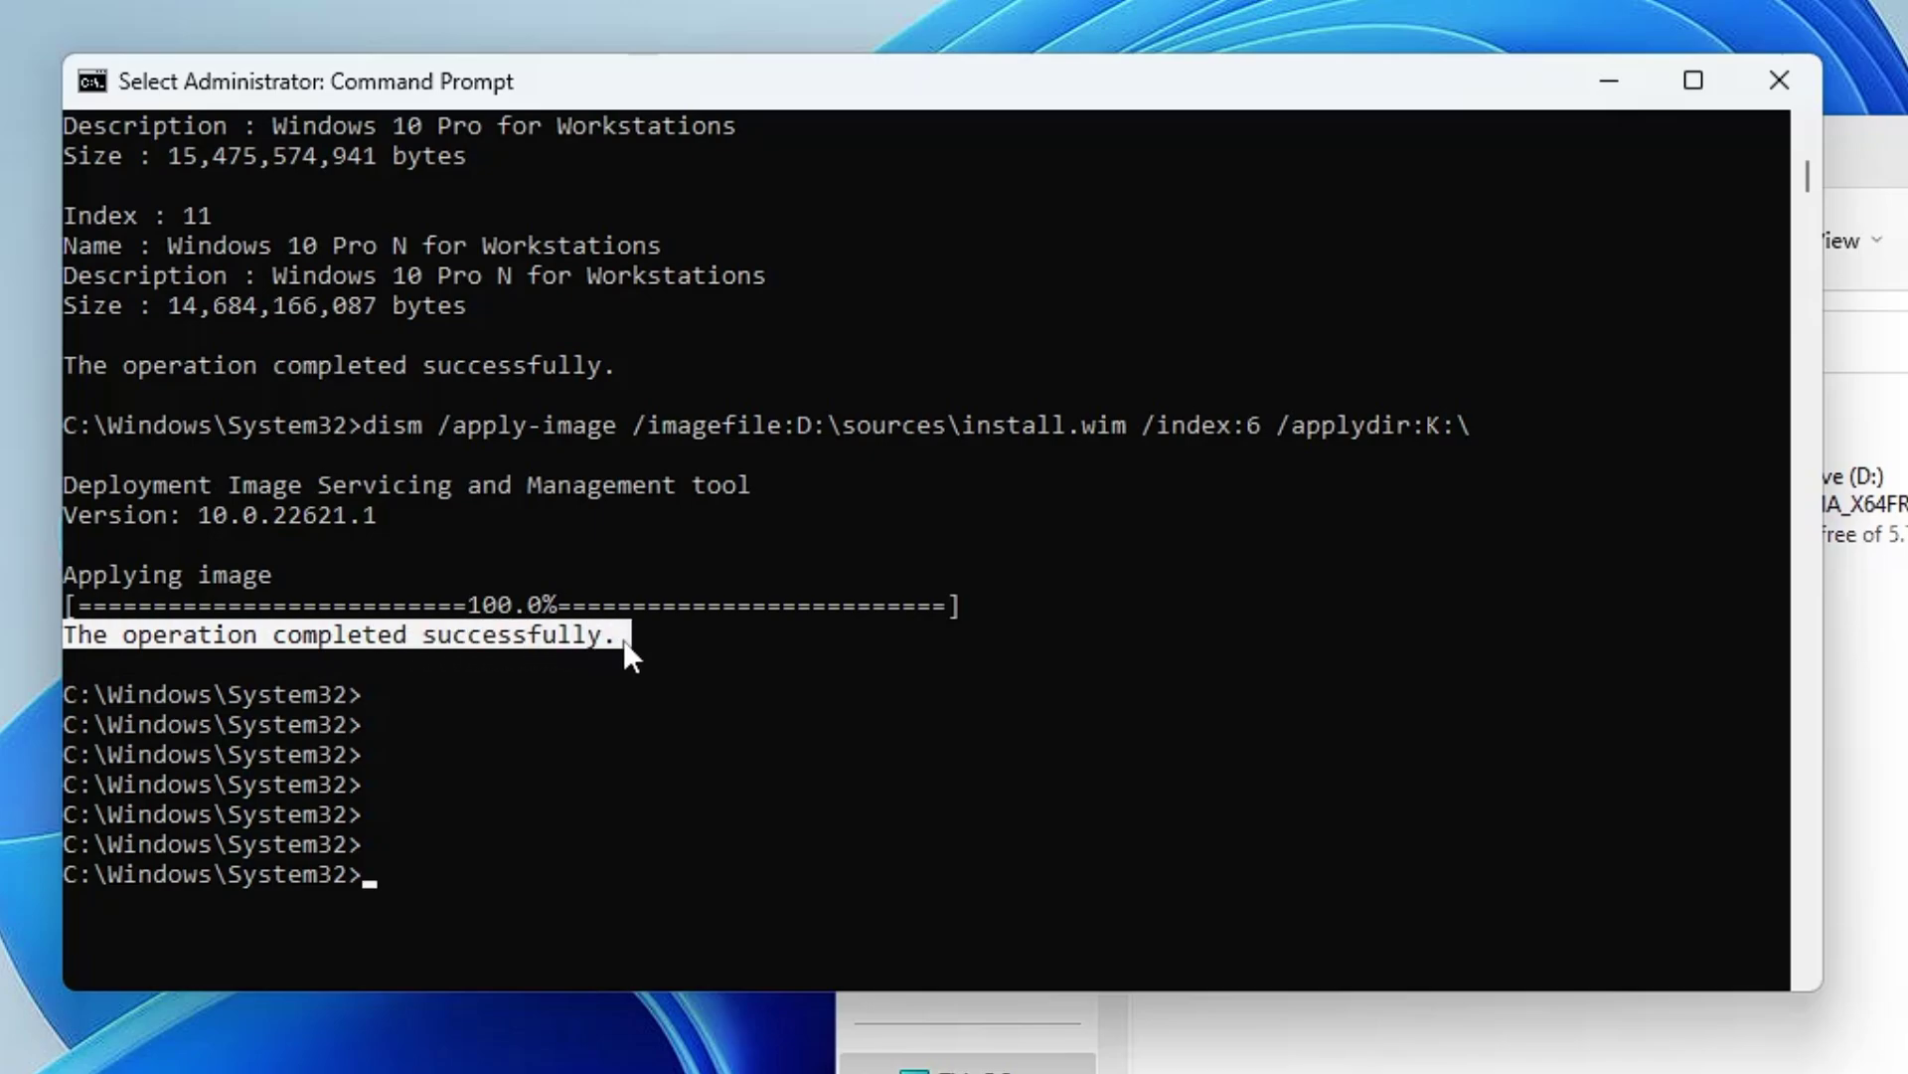
Begin a bcdboot command at the Command Prompt
click(552, 871)
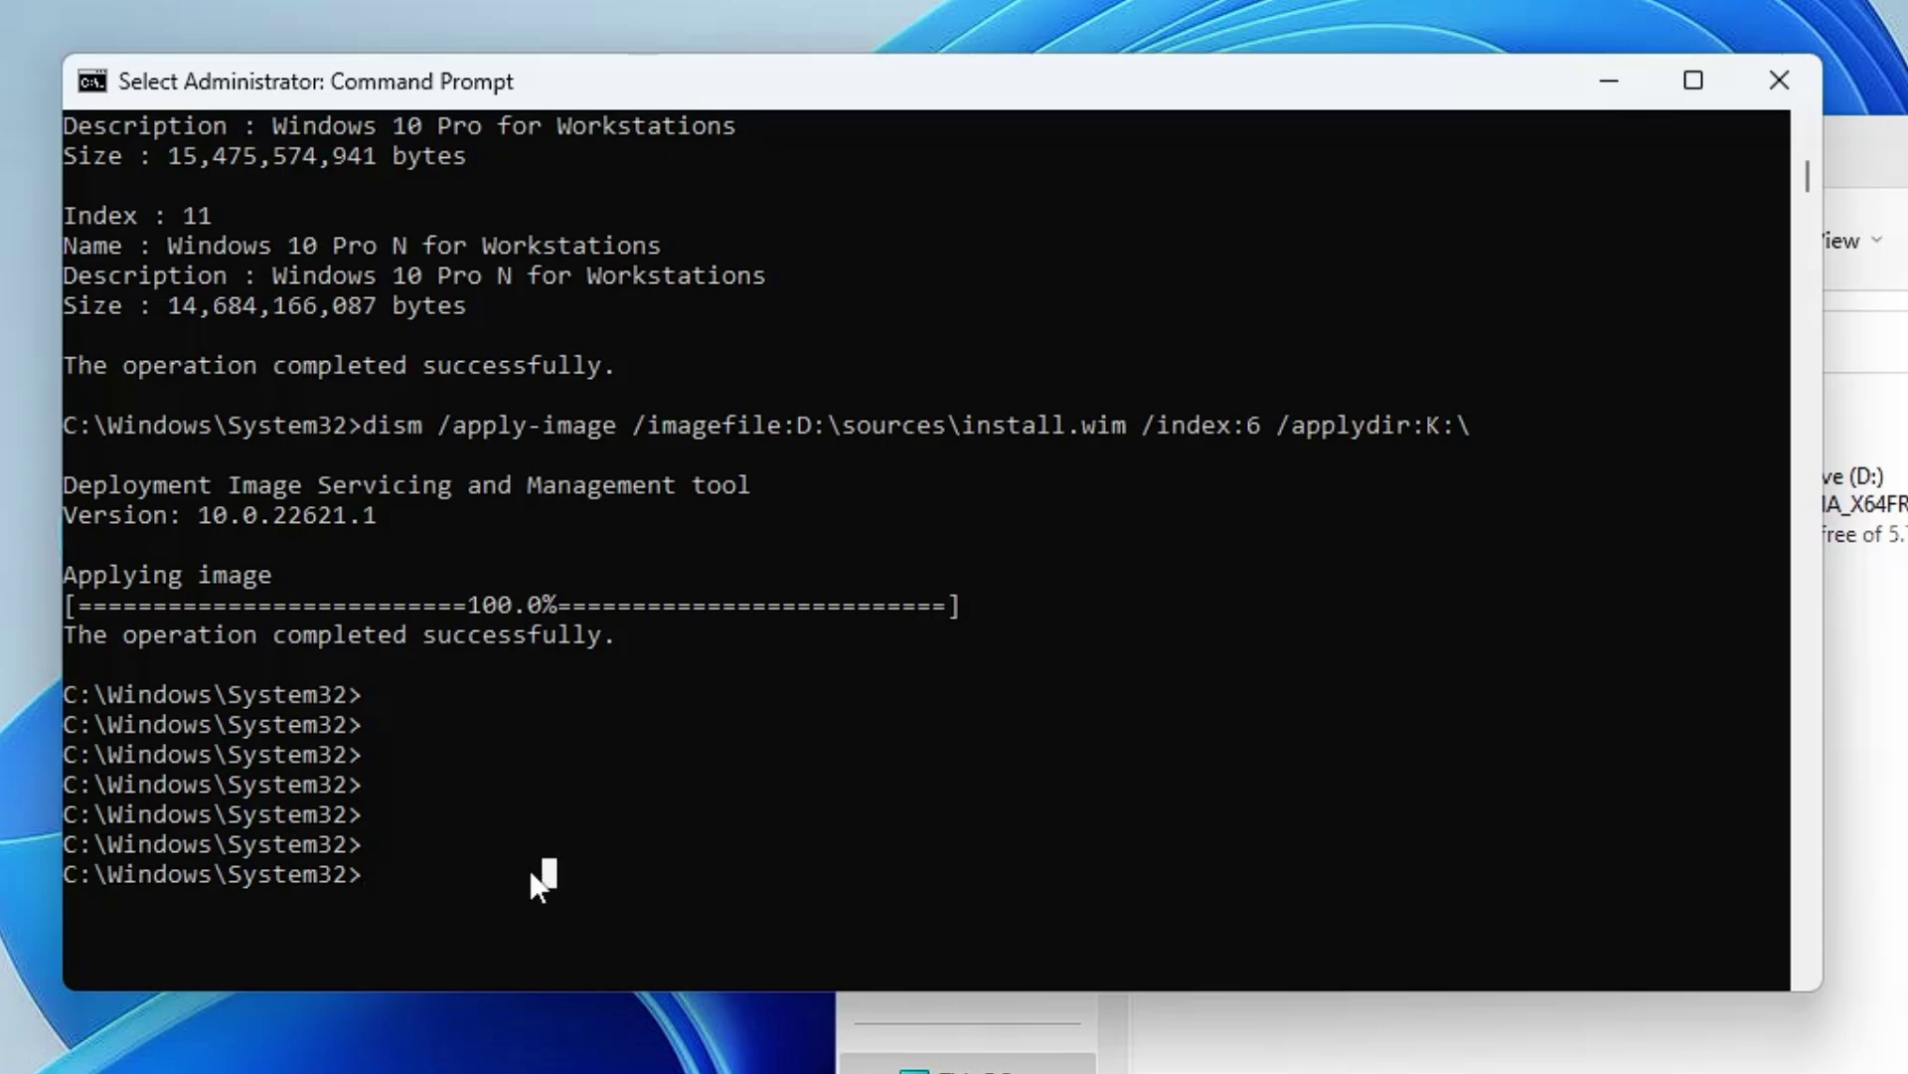
text(bcd)
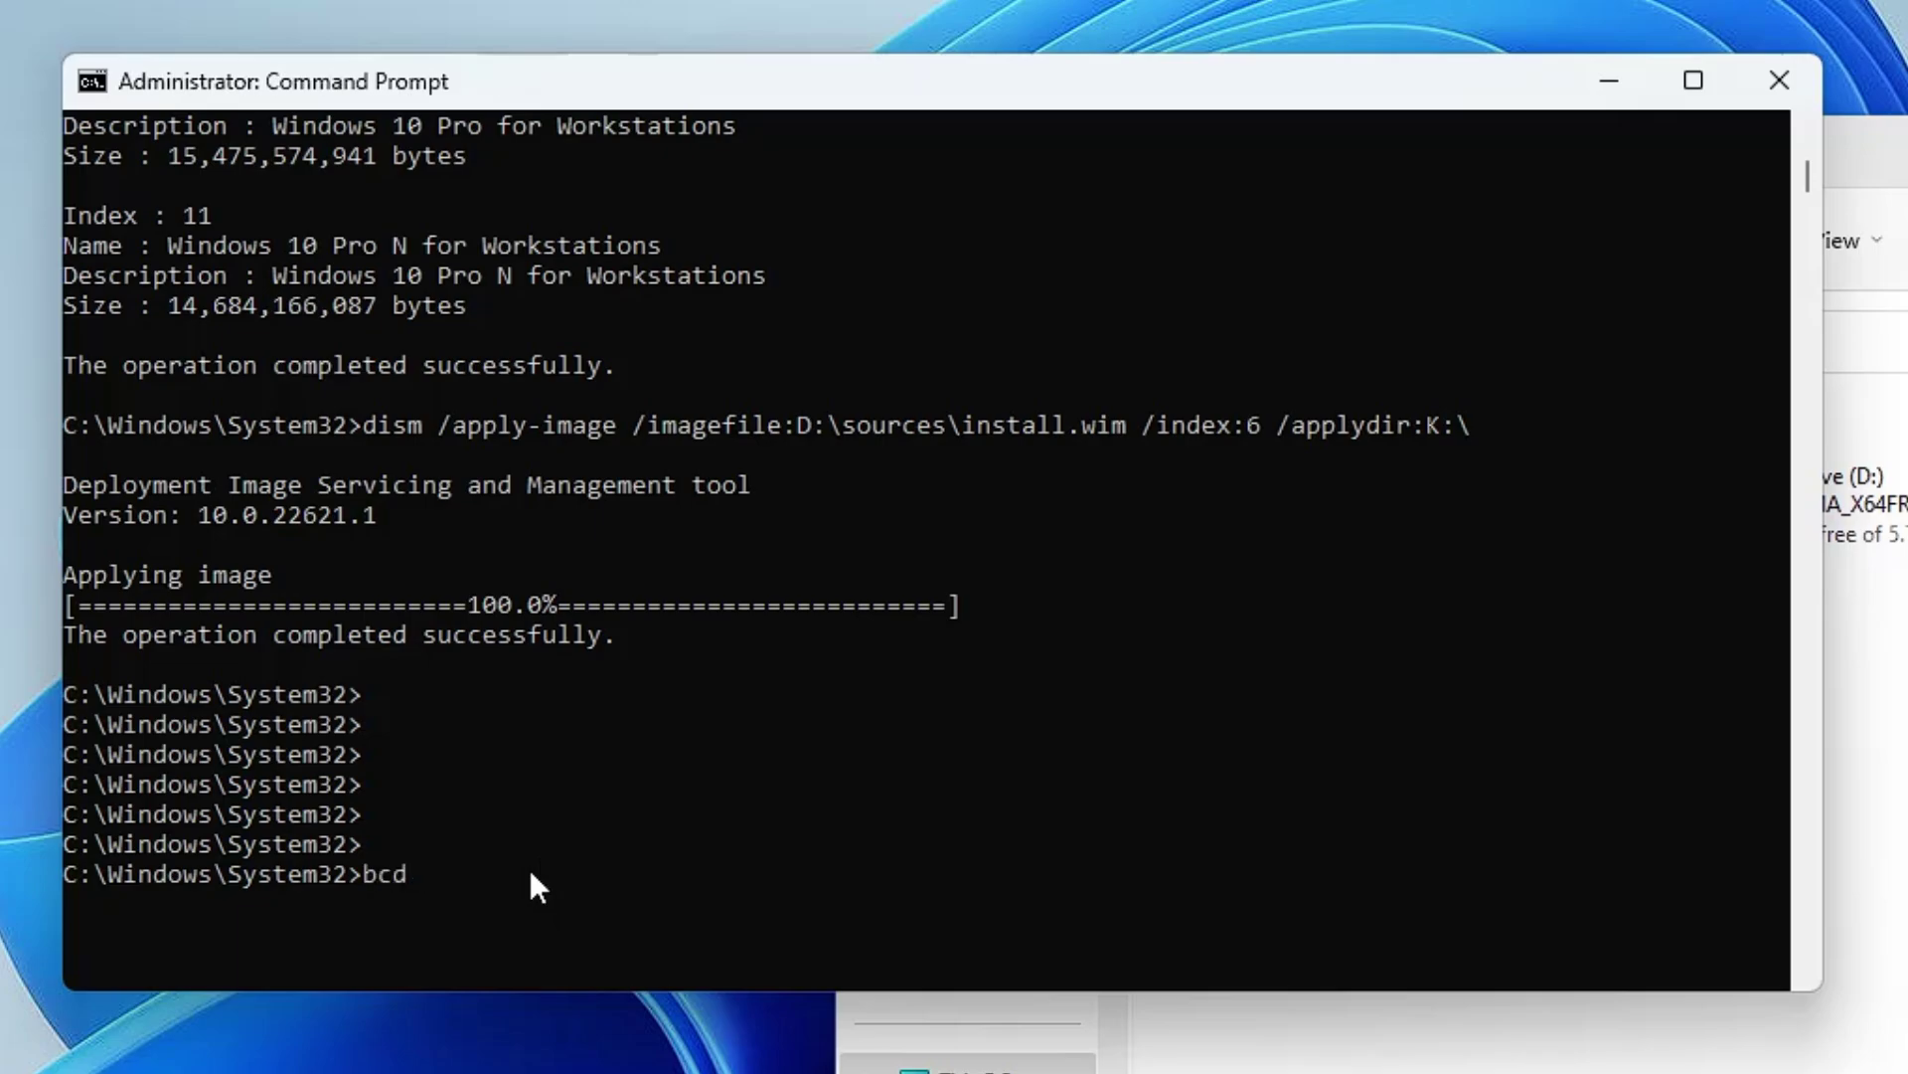
text(boot)
Open the Windows folder on New Volume (K:) in File Explorer, copy its path, and close the window
click(1889, 825)
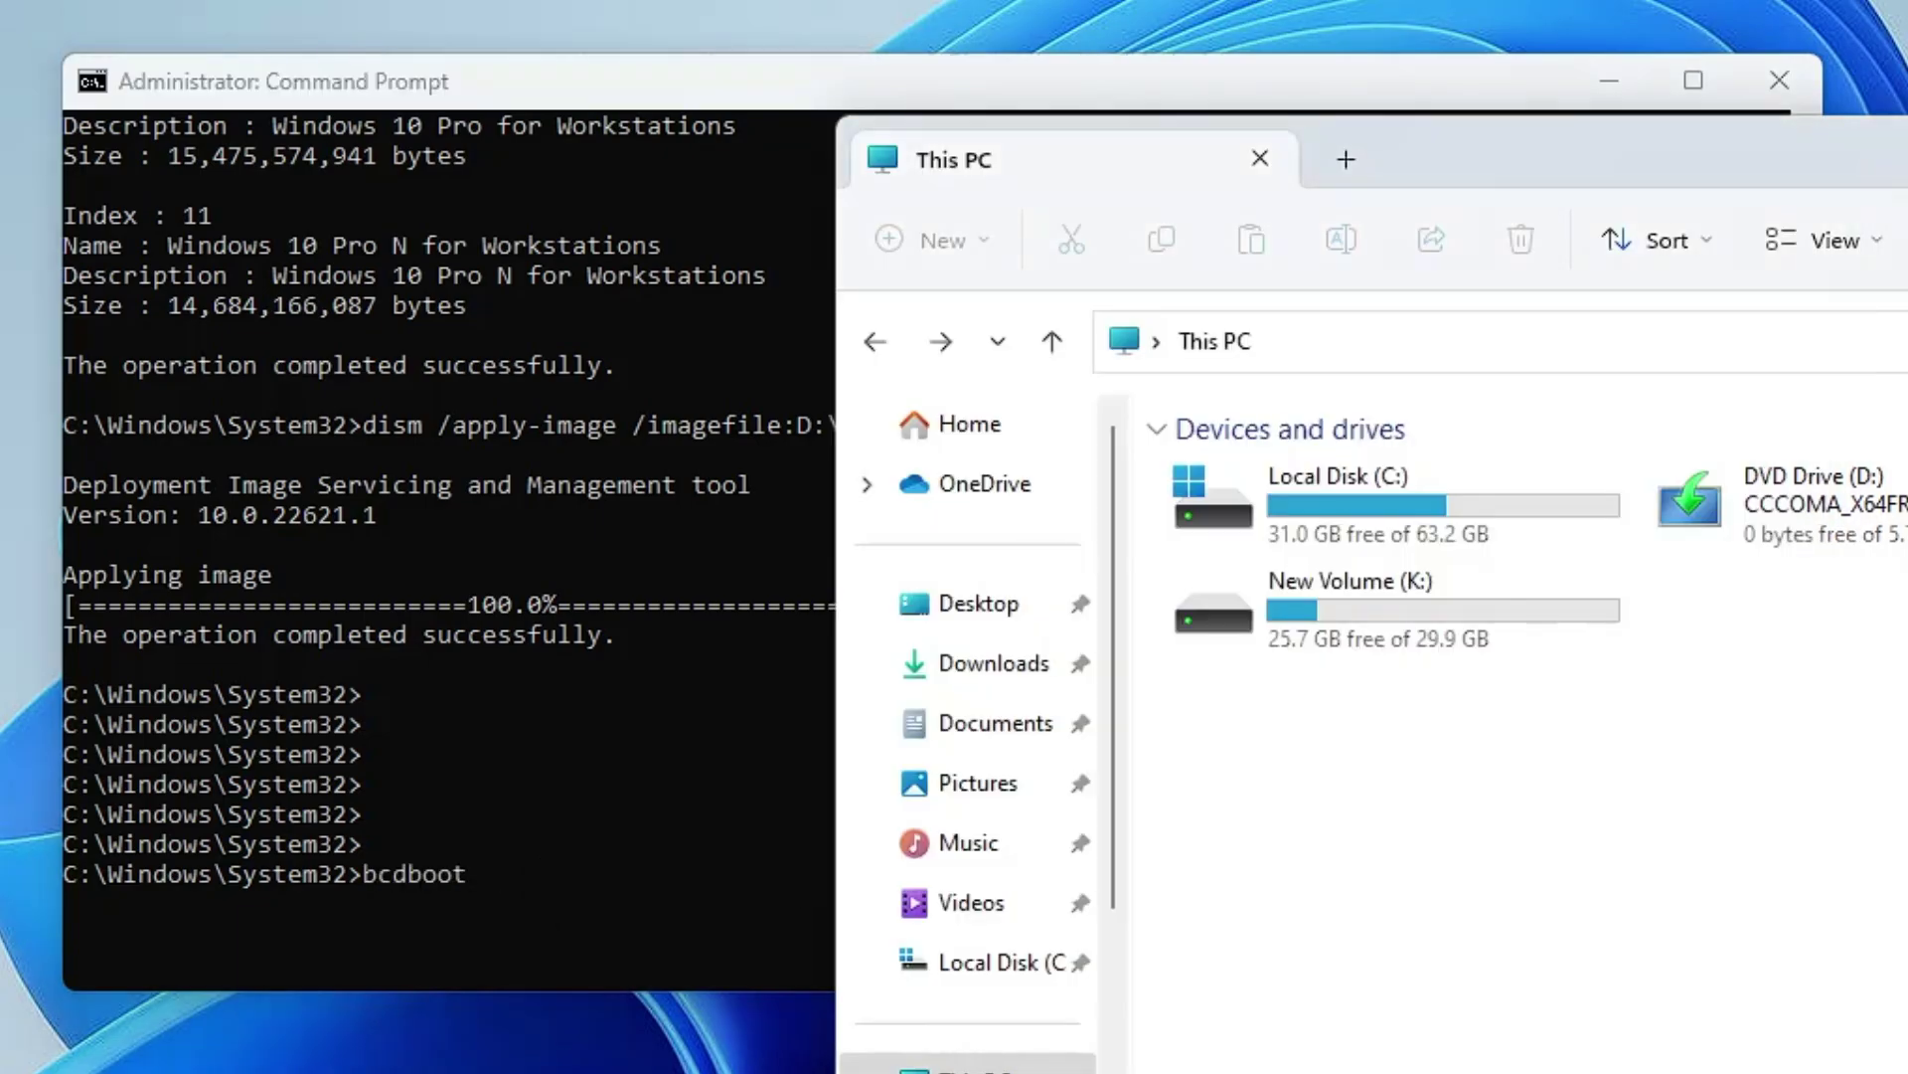
double_click(1363, 612)
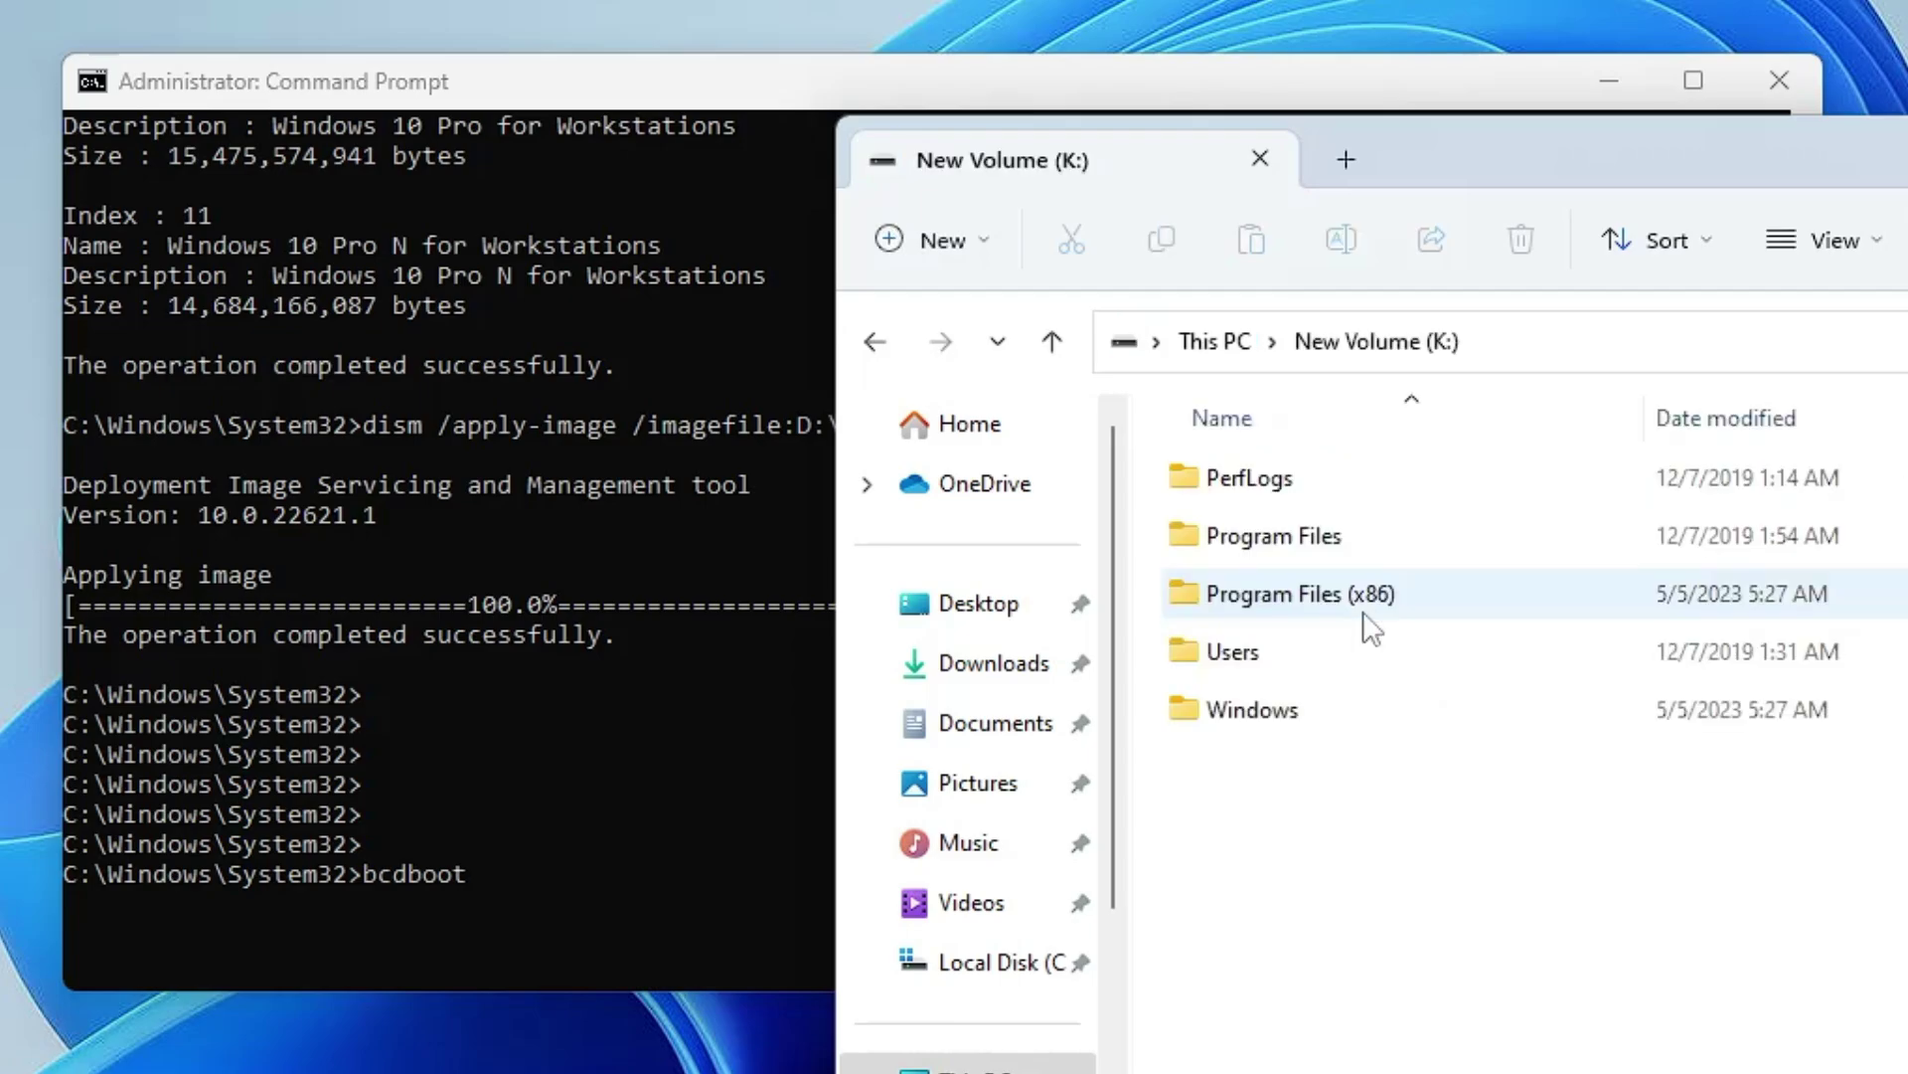
click(1284, 713)
double_click(1286, 711)
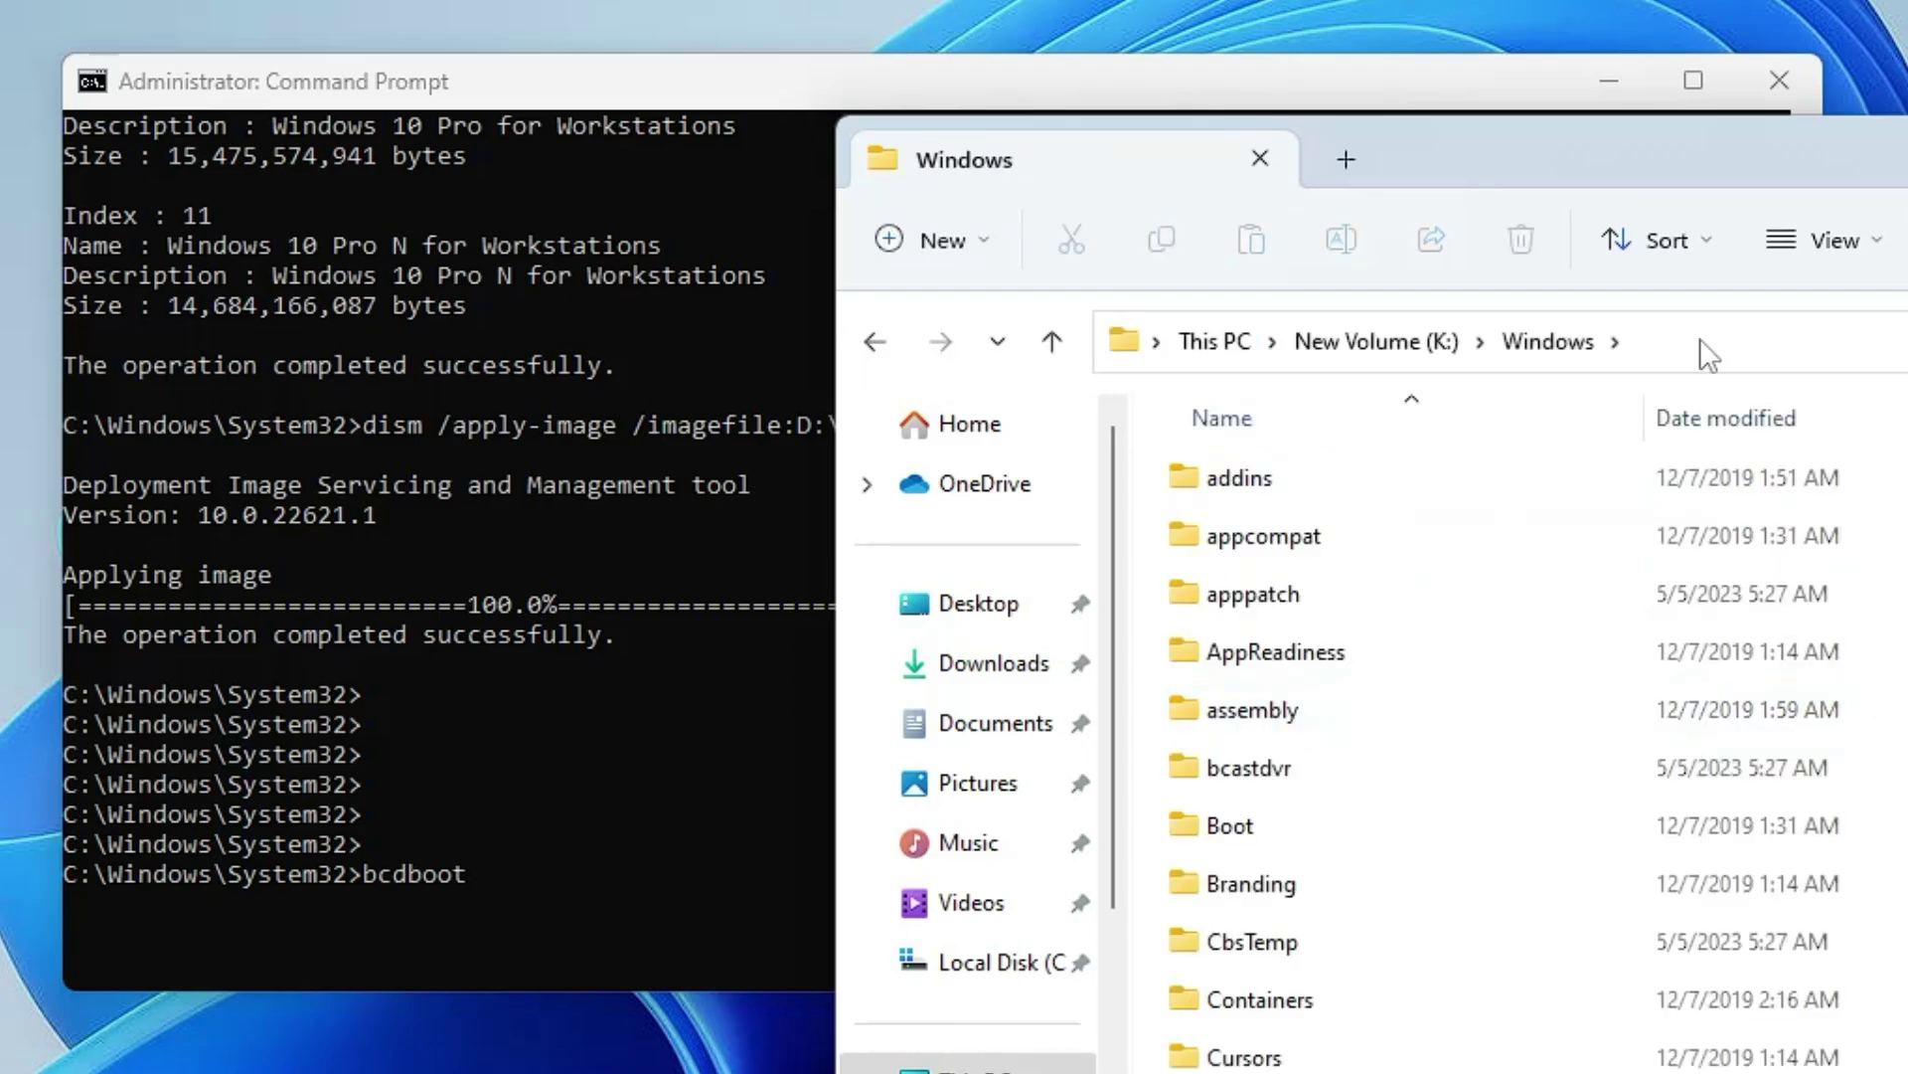
click(1703, 348)
key(alt+F4)
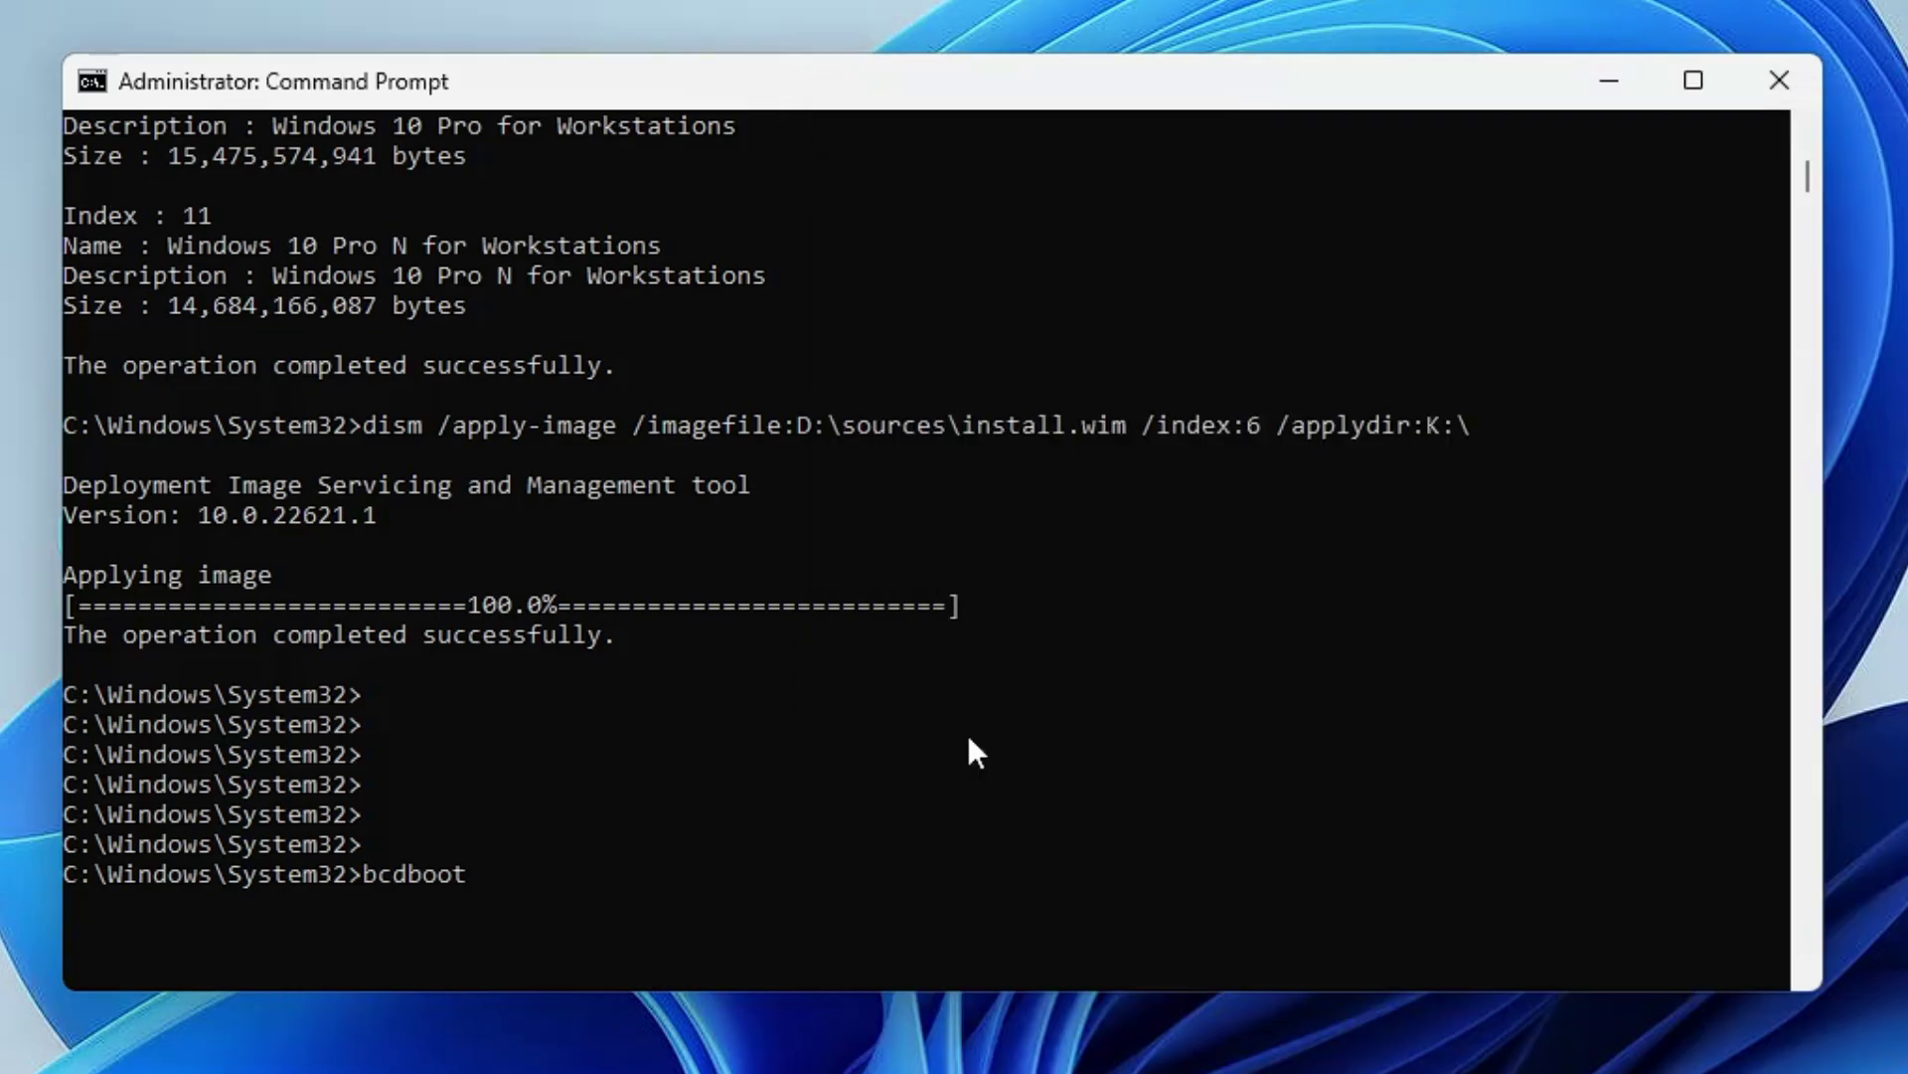
Paste the copied folder path after bcdboot and run bcdboot K:\Windows
click(537, 885)
right_click(491, 881)
right_click(491, 881)
key(Return)
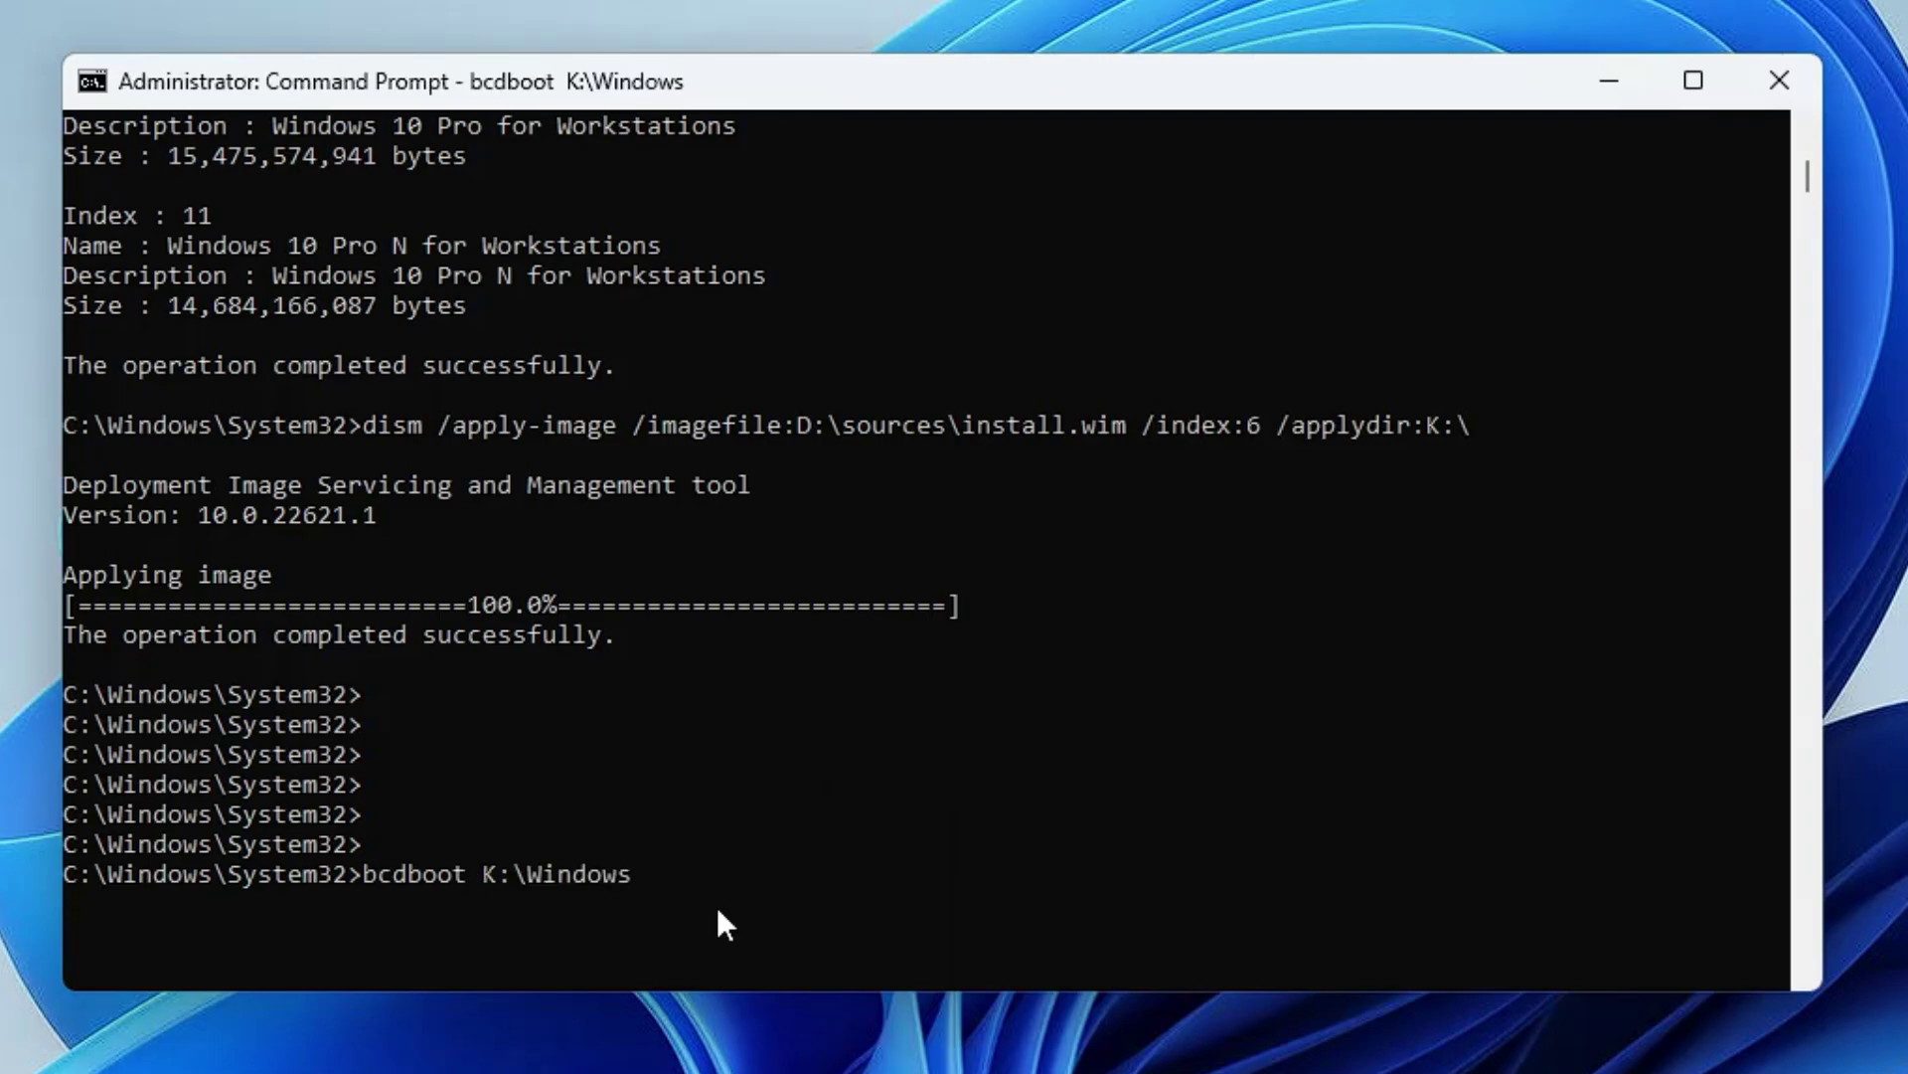